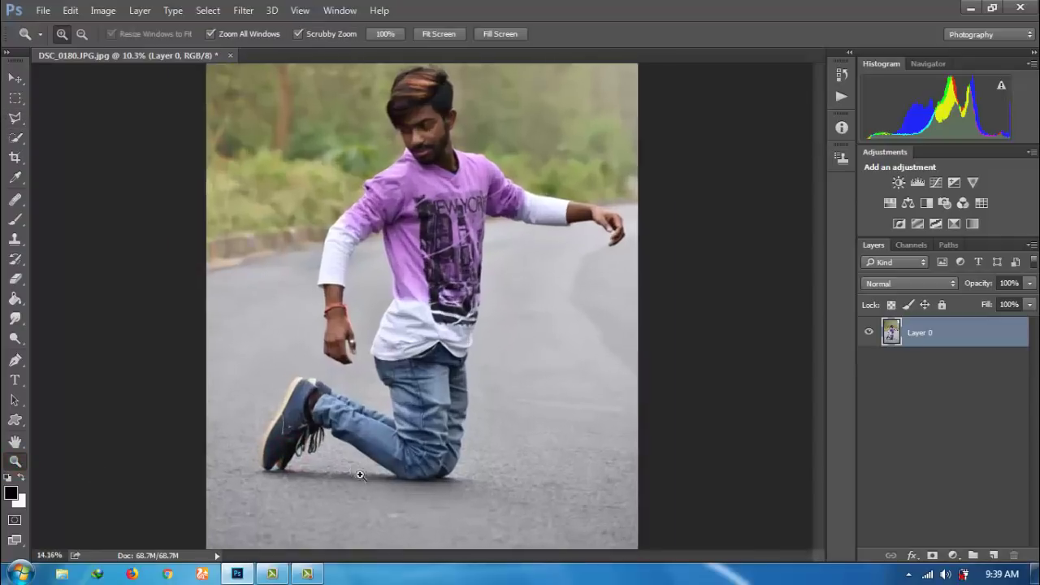
- Zoom the source photo DSC_0180.JPG to 71.7% around the man's shoe
drag(360, 475, 150, 369)
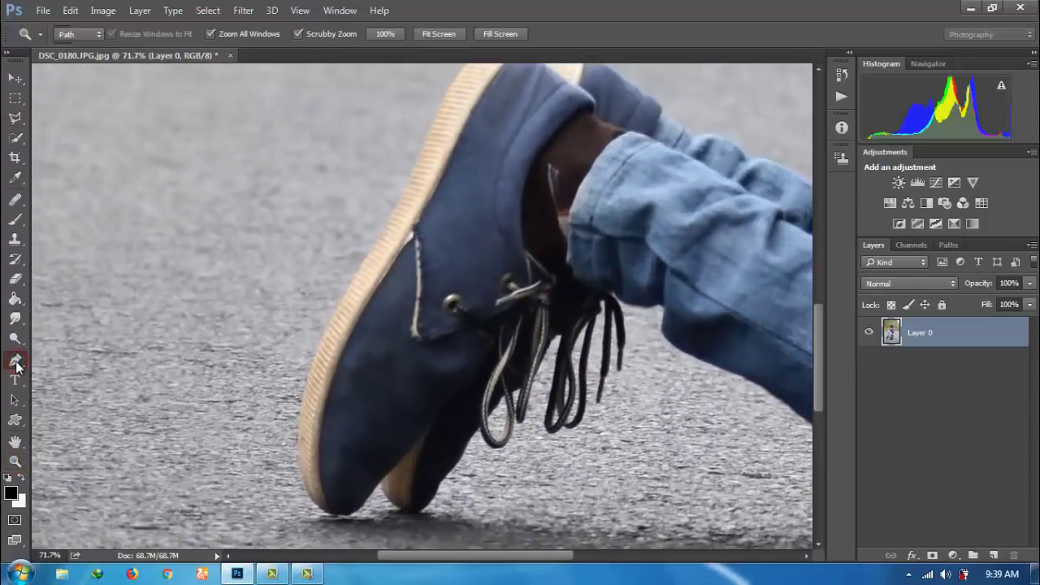
- Start a Pen-tool path at the shoe toe, tracing over the heel toward the ankle
click(15, 360)
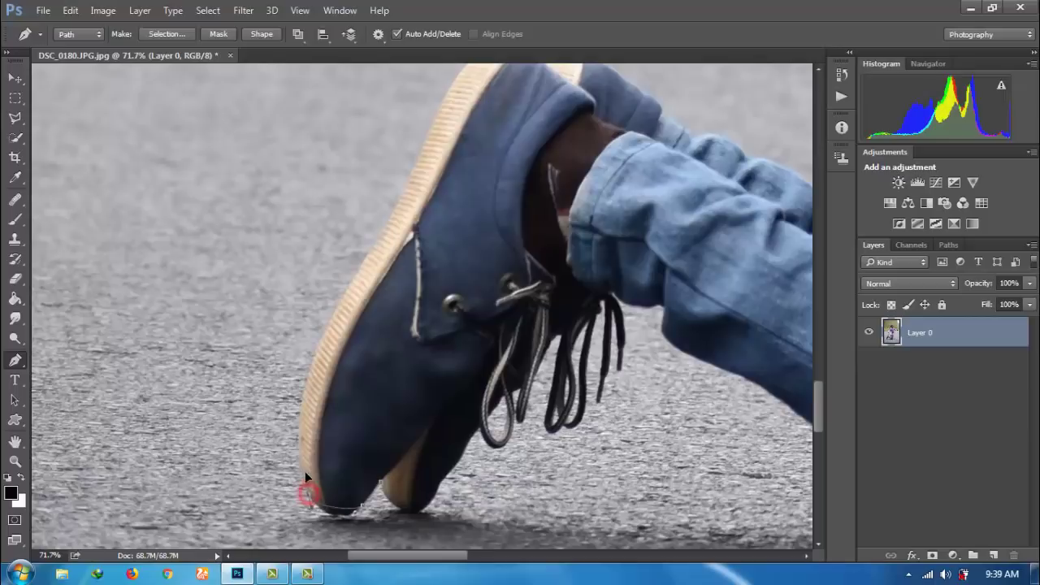
click(406, 195)
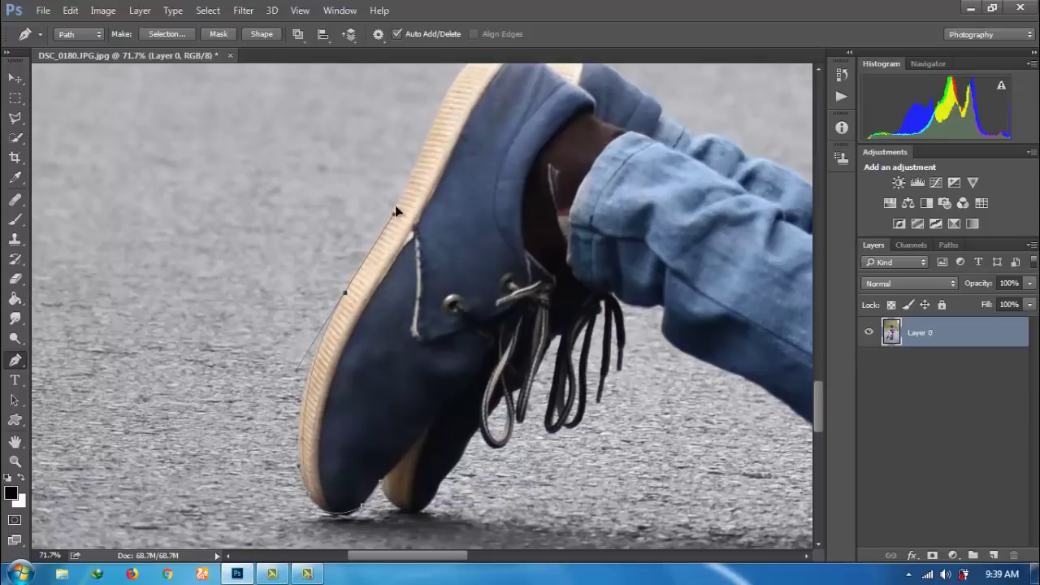
scroll(410, 195, up, 2)
click(424, 186)
click(441, 155)
click(459, 125)
click(484, 99)
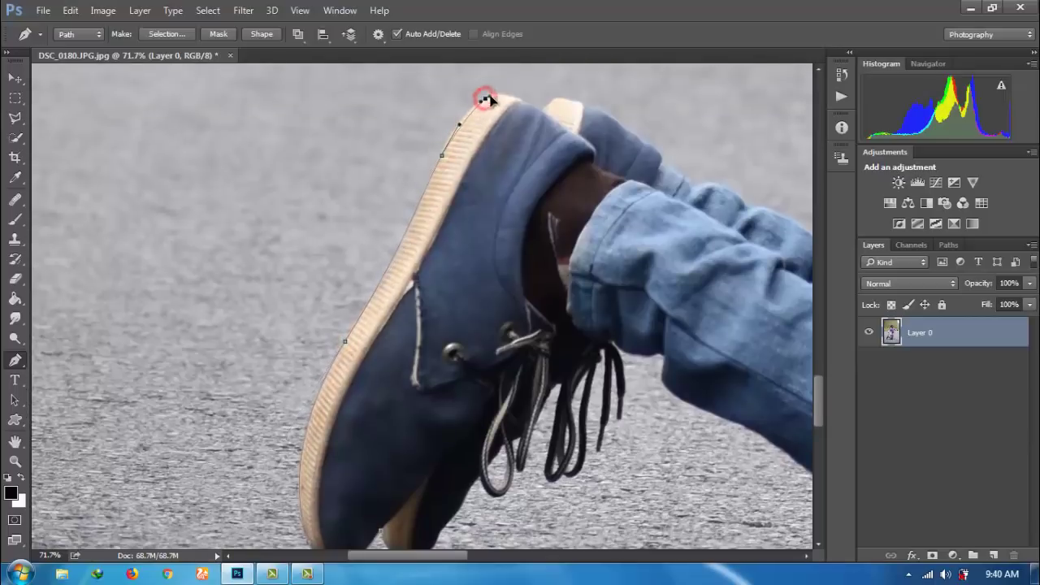
click(519, 99)
click(538, 108)
drag(559, 99, 566, 100)
- Continue the path with curved anchors up the jeans edge to the hip
drag(634, 133, 694, 187)
drag(423, 555, 473, 555)
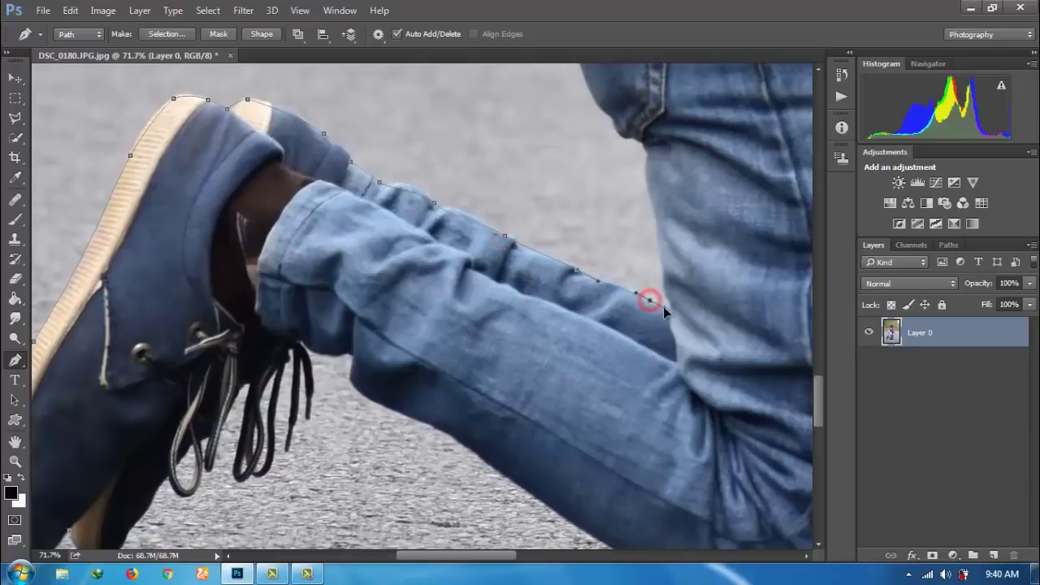
drag(663, 307, 666, 309)
drag(644, 144, 603, 105)
scroll(603, 105, up, 5)
drag(569, 172, 556, 91)
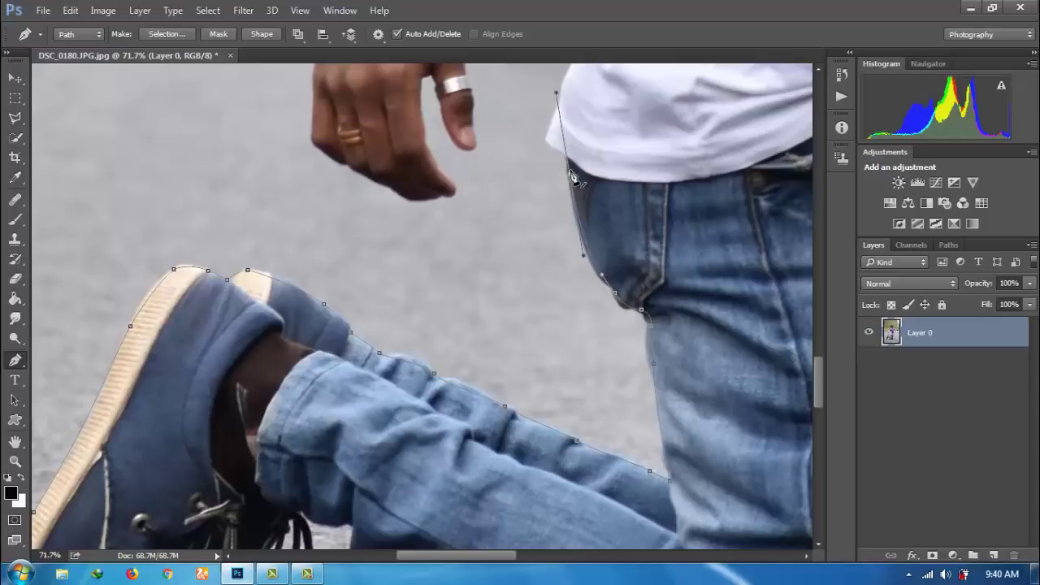
drag(568, 156, 545, 142)
scroll(561, 130, up, 2)
drag(534, 142, 635, 81)
scroll(590, 118, up, 2)
scroll(640, 109, up, 3)
scroll(662, 247, up, 3)
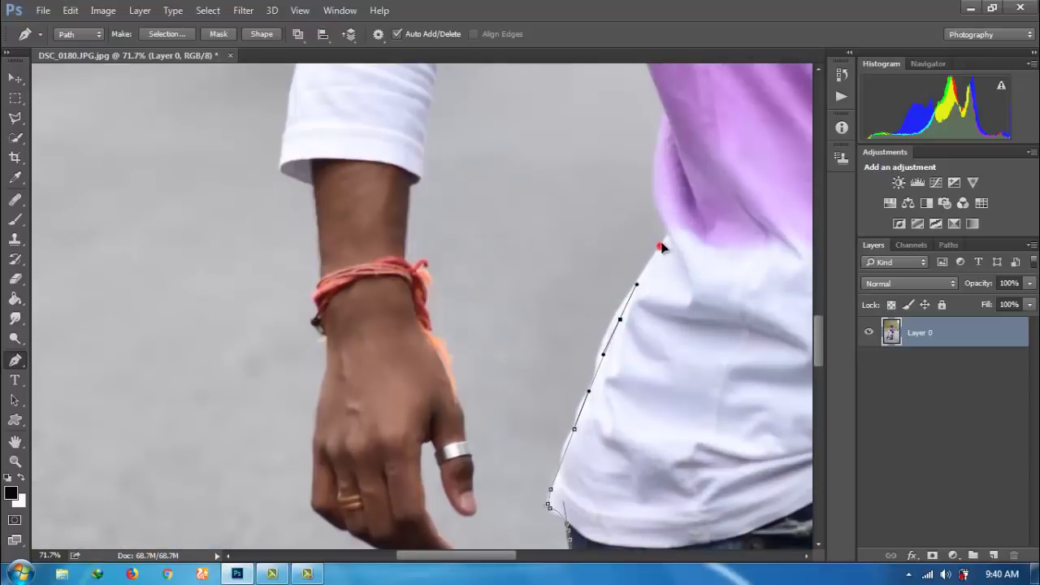
- Extend the path with curved anchors up the side of the shirt
drag(662, 248, 669, 158)
drag(662, 123, 670, 75)
scroll(667, 81, up, 3)
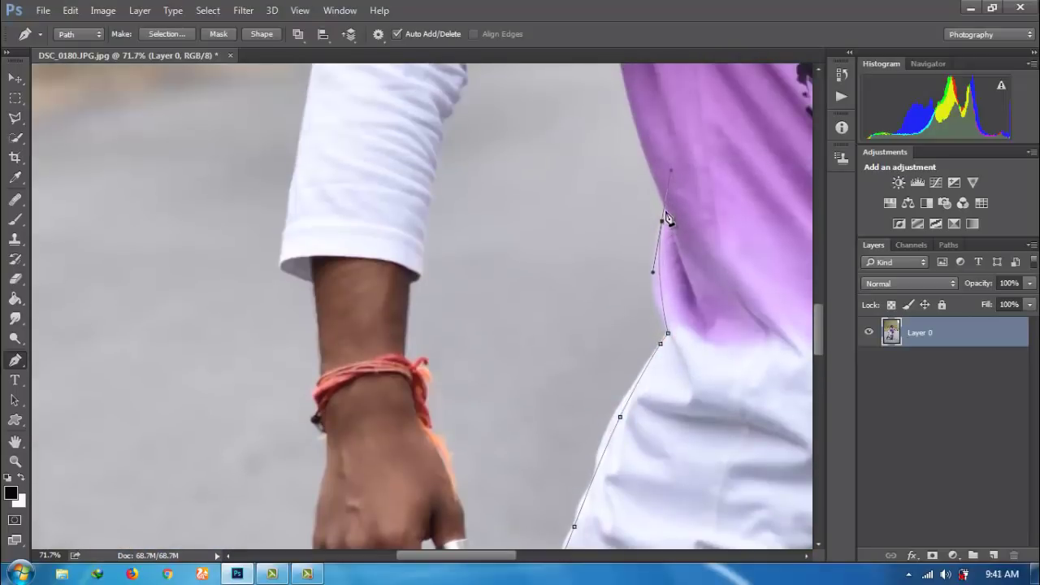
scroll(666, 217, up, 5)
drag(630, 231, 622, 150)
scroll(617, 203, up, 1)
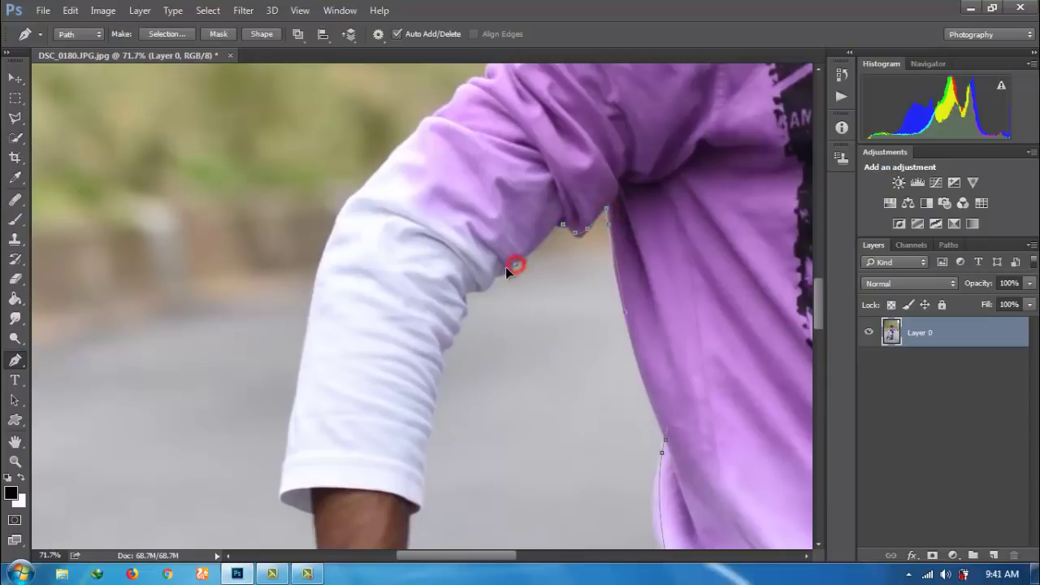
- Carry the path from where the shirt meets the sleeve down to the wristband
drag(563, 228, 475, 297)
drag(445, 347, 437, 355)
scroll(429, 442, down, 3)
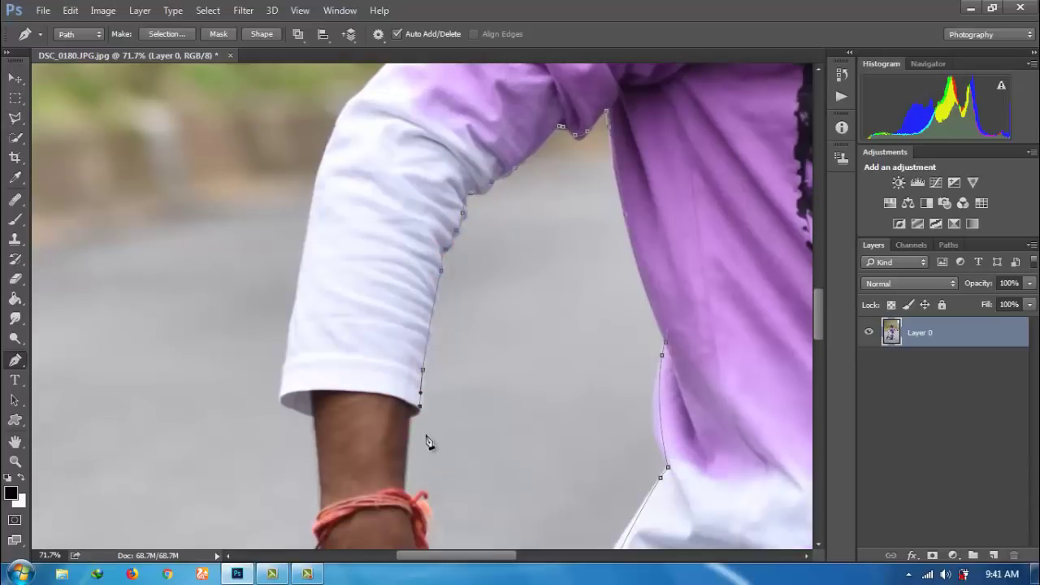
scroll(412, 423, down, 3)
scroll(406, 416, down, 2)
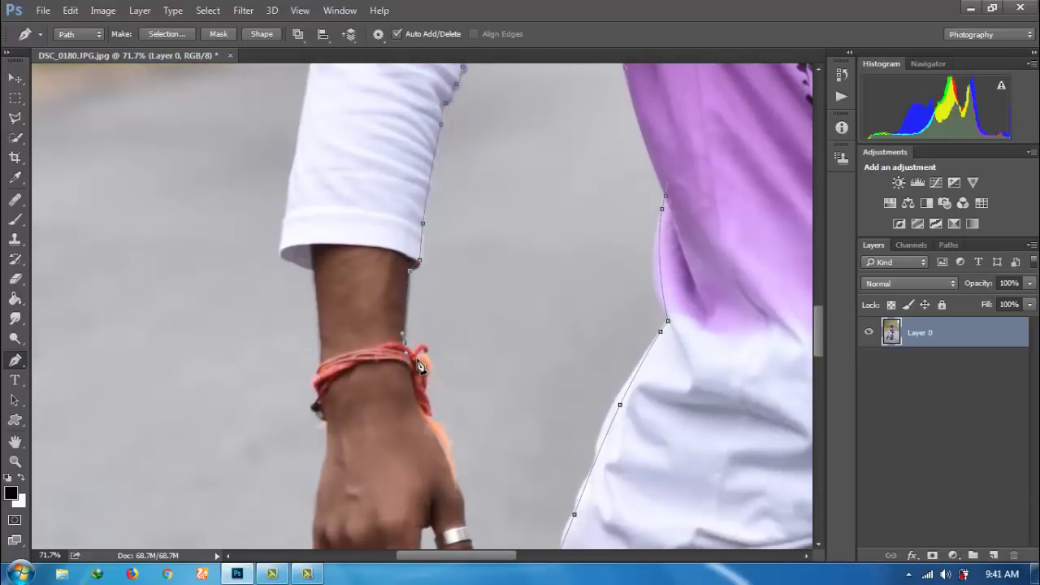
drag(431, 432, 440, 447)
scroll(440, 447, down, 2)
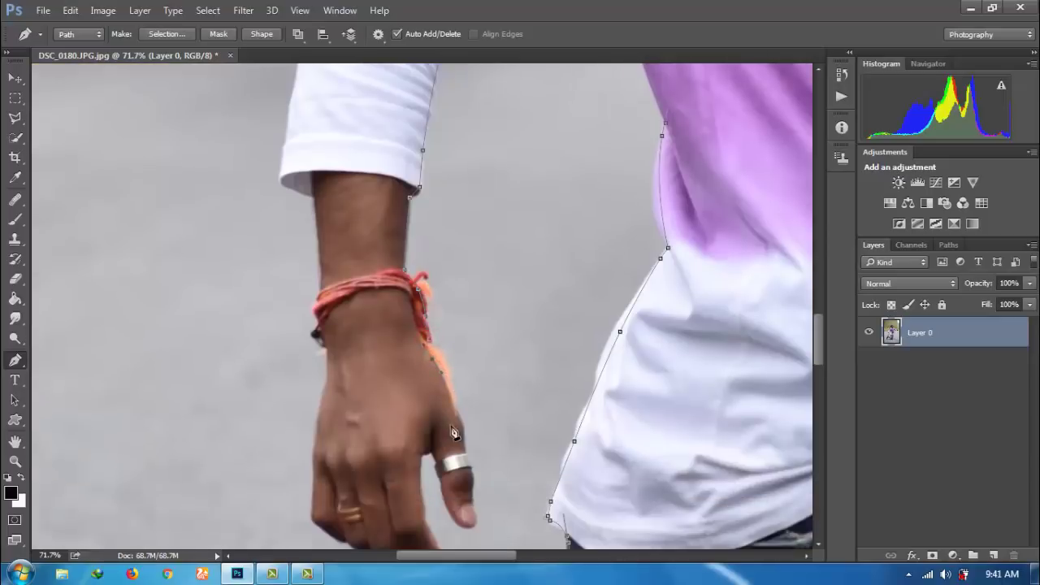
scroll(465, 450, down, 3)
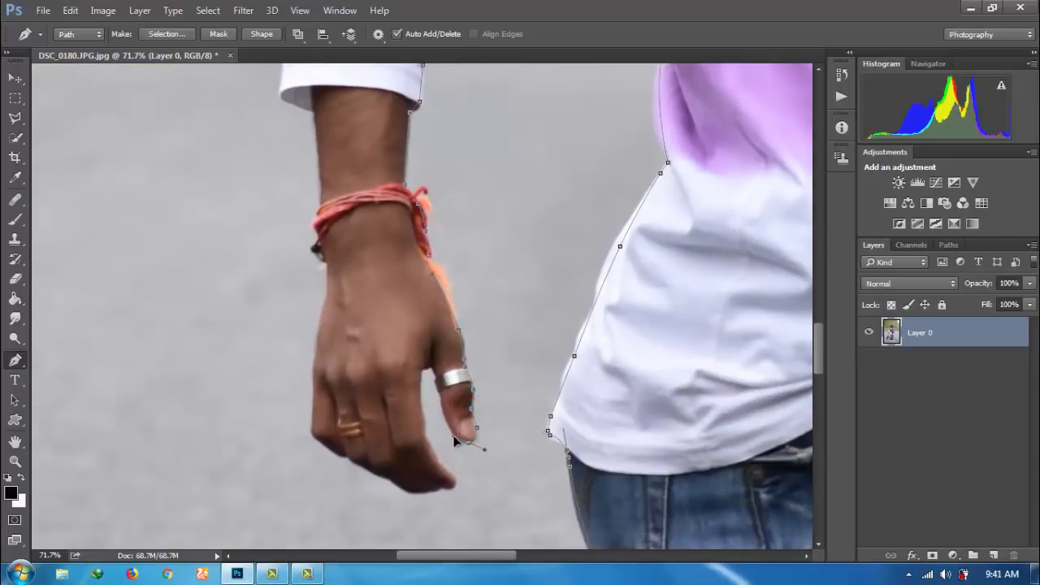
- Curve the path around the ring finger and along the bottom of the hand
mouse_move(437, 394)
mouse_down()
mouse_move(437, 380)
mouse_move(420, 398)
mouse_up()
scroll(450, 477, down, 2)
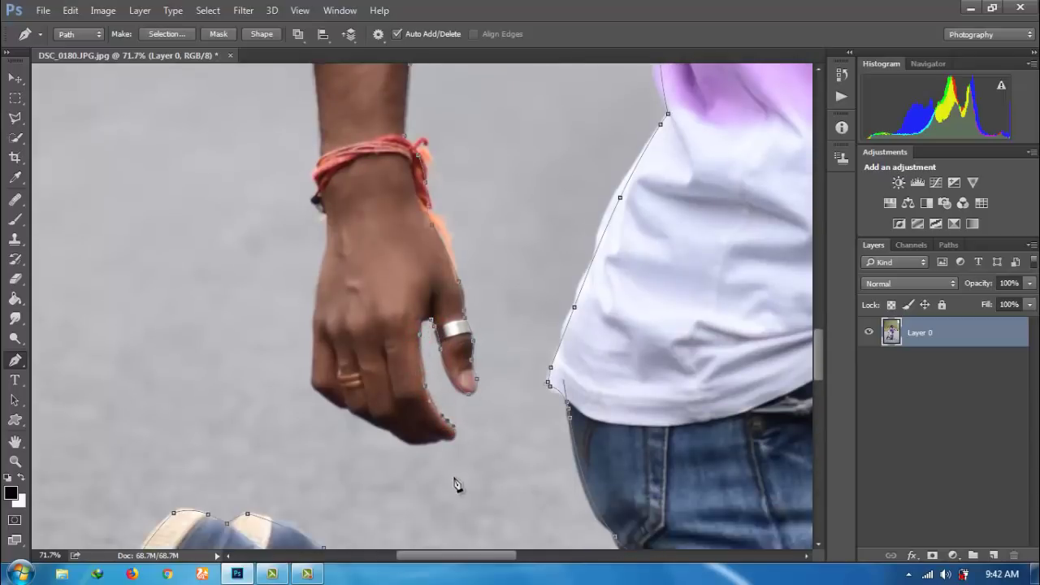
scroll(457, 483, down, 1)
drag(442, 392, 409, 393)
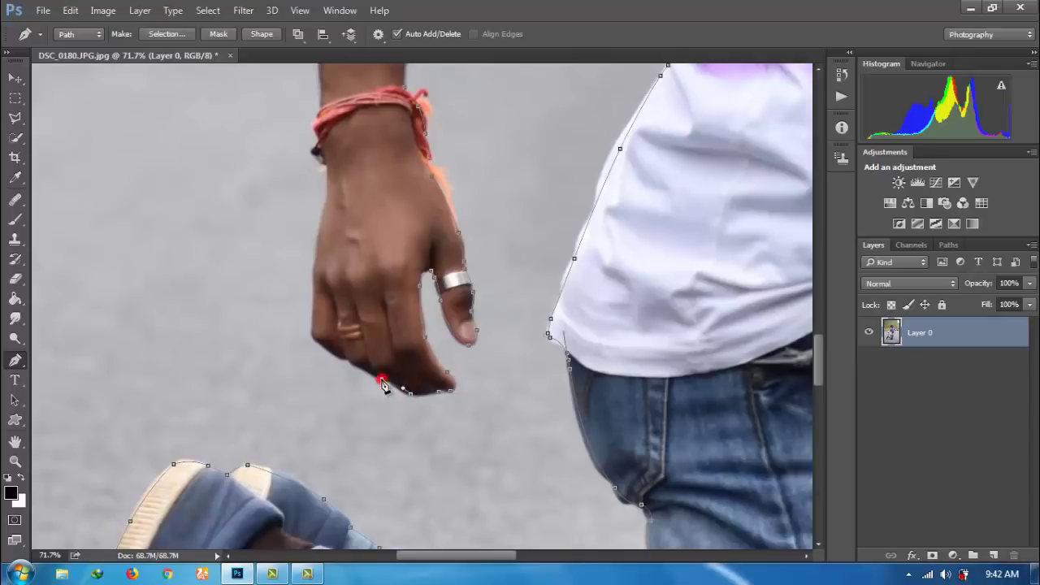
click(346, 356)
- Run the path to the sleeve's lower corner and up the outer sleeve
scroll(319, 322, up, 2)
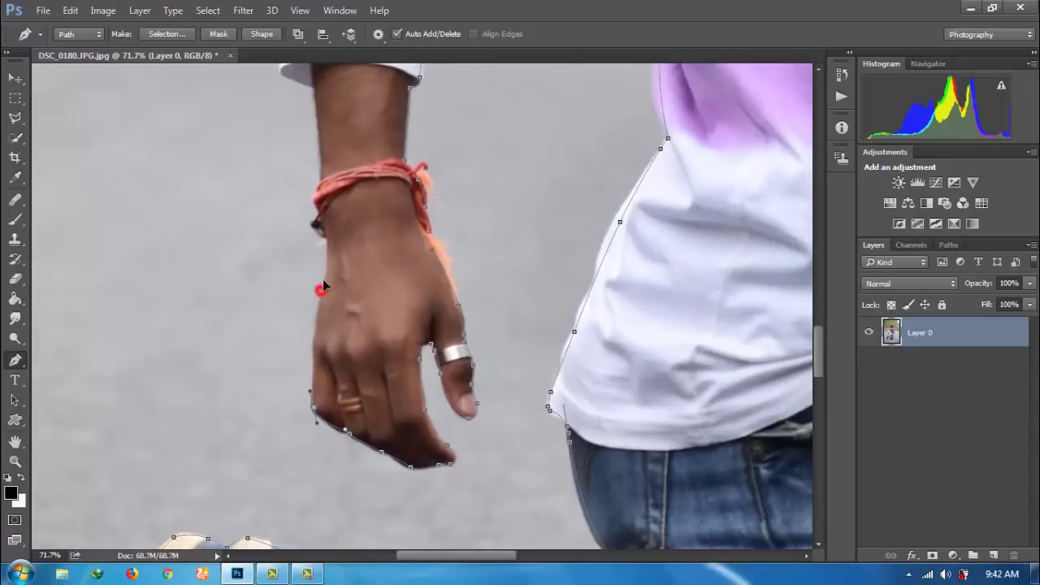
scroll(329, 271, up, 2)
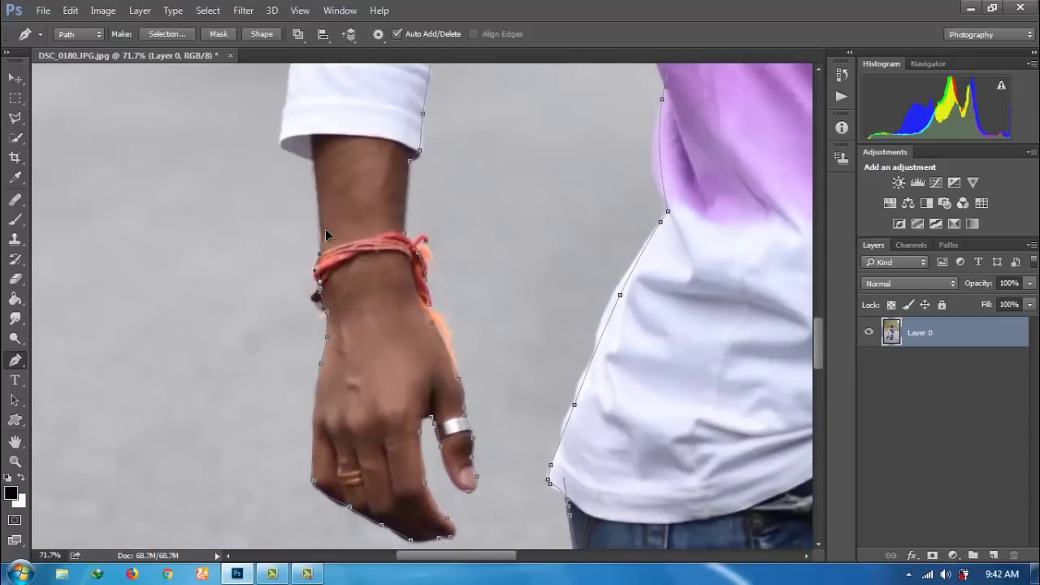
scroll(320, 209, up, 2)
click(280, 195)
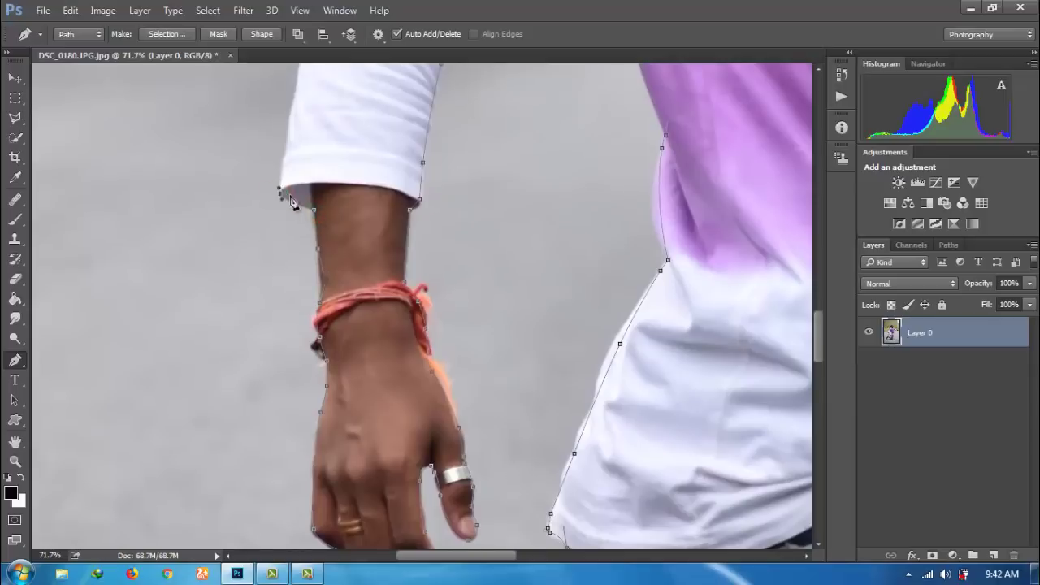
scroll(284, 203, up, 5)
drag(312, 189, 319, 163)
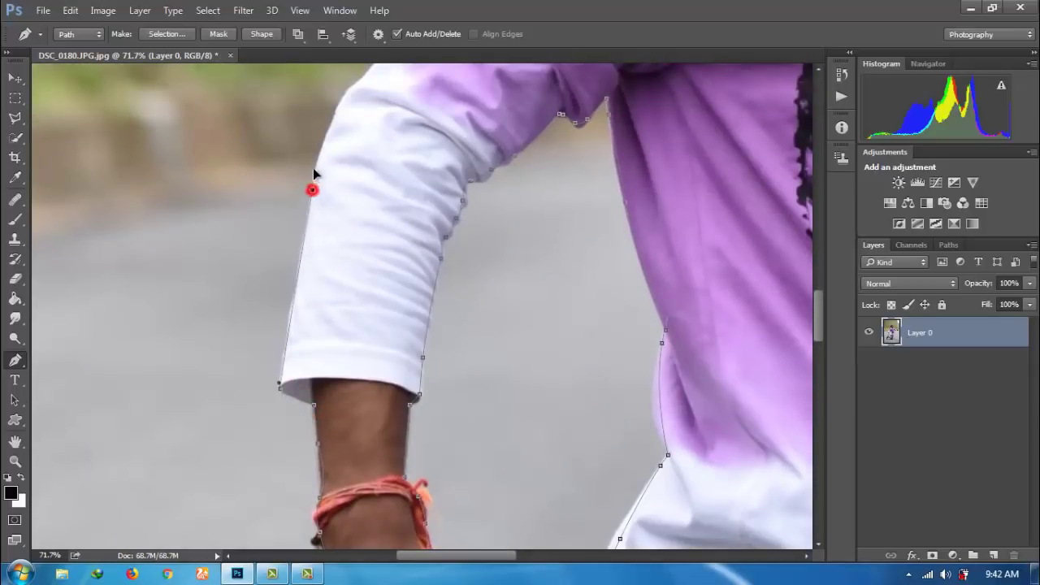
click(341, 102)
scroll(345, 108, up, 4)
click(416, 178)
drag(457, 146, 521, 143)
scroll(479, 138, up, 2)
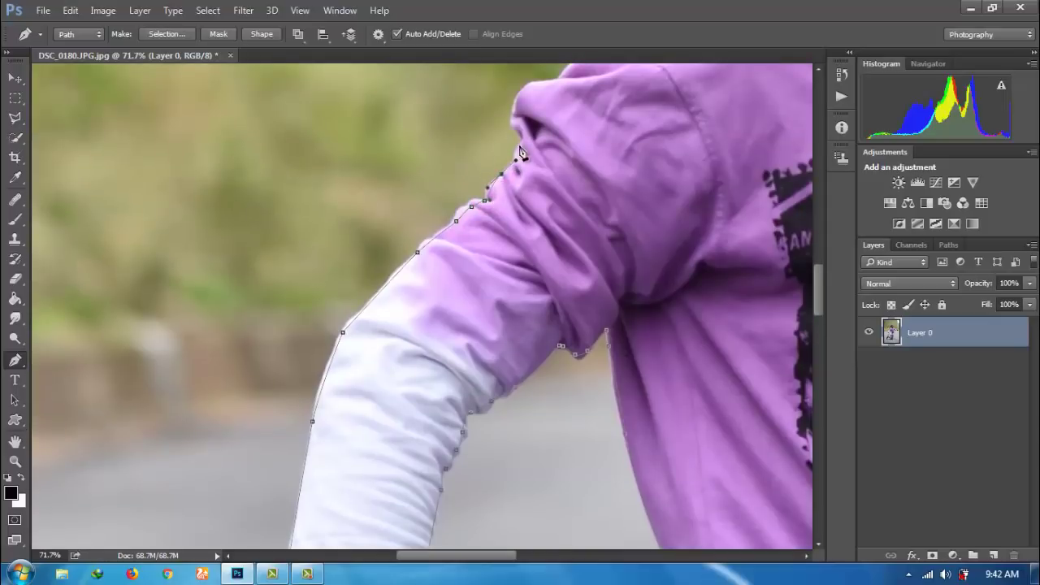
- Add anchors along the purple shoulder edge up to the top of the shoulder
click(517, 101)
scroll(517, 102, up, 1)
scroll(517, 122, up, 2)
click(557, 189)
click(619, 148)
click(662, 116)
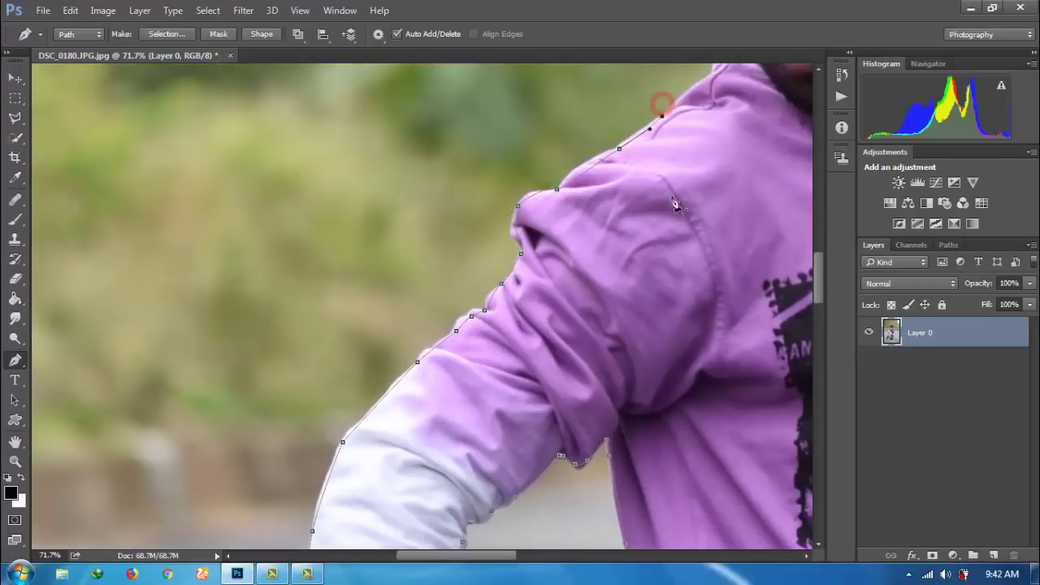
scroll(650, 236, up, 3)
scroll(601, 285, right, 2)
scroll(569, 317, up, 3)
scroll(540, 343, right, 2)
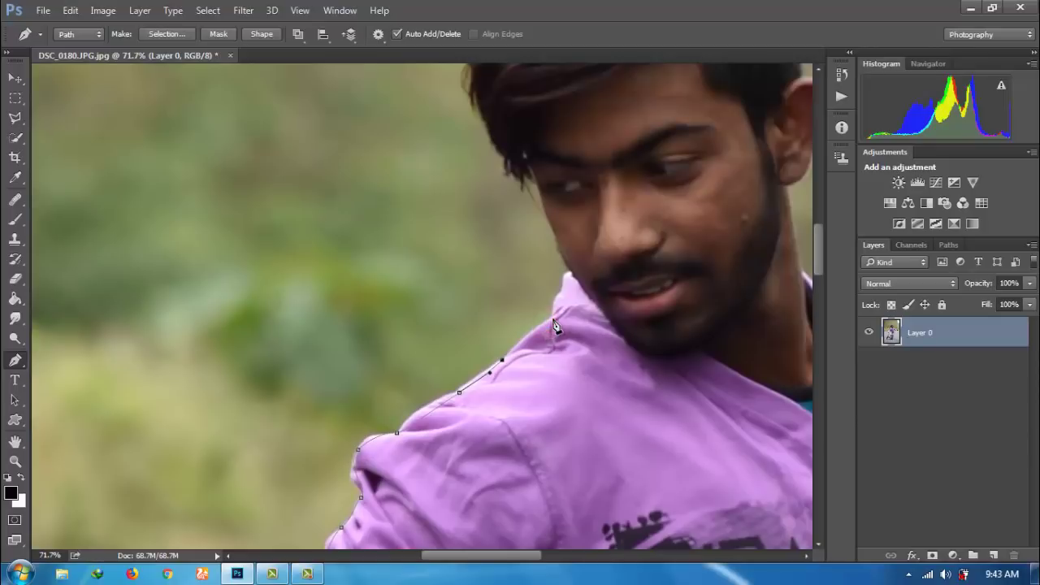
- Trace the path up the neck, past the face and around the hair and ear
drag(554, 317, 572, 278)
click(537, 182)
scroll(537, 187, up, 3)
drag(469, 187, 468, 118)
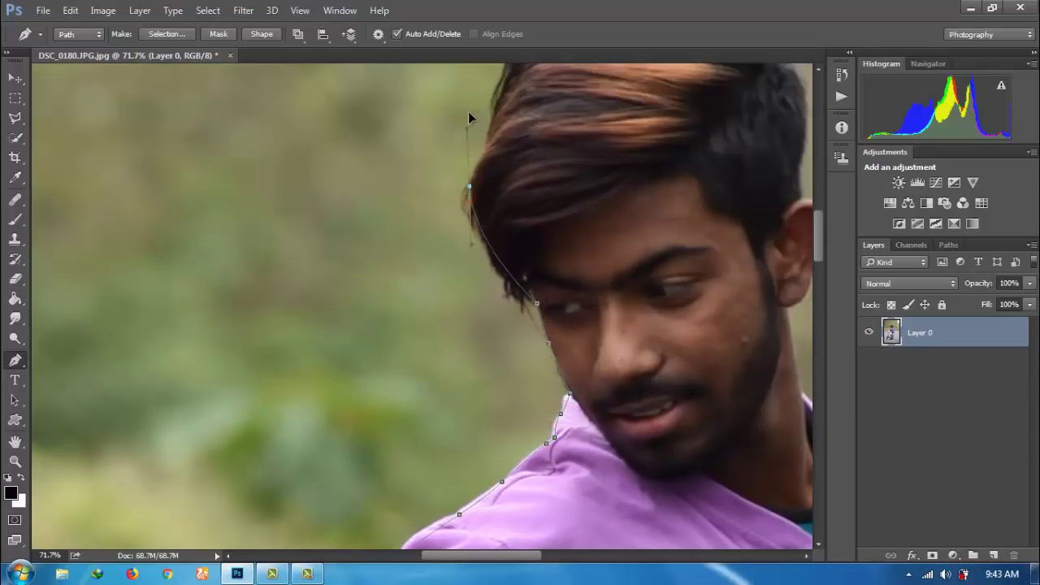
scroll(468, 118, up, 4)
drag(641, 155, 748, 167)
drag(513, 558, 583, 569)
drag(495, 268, 515, 385)
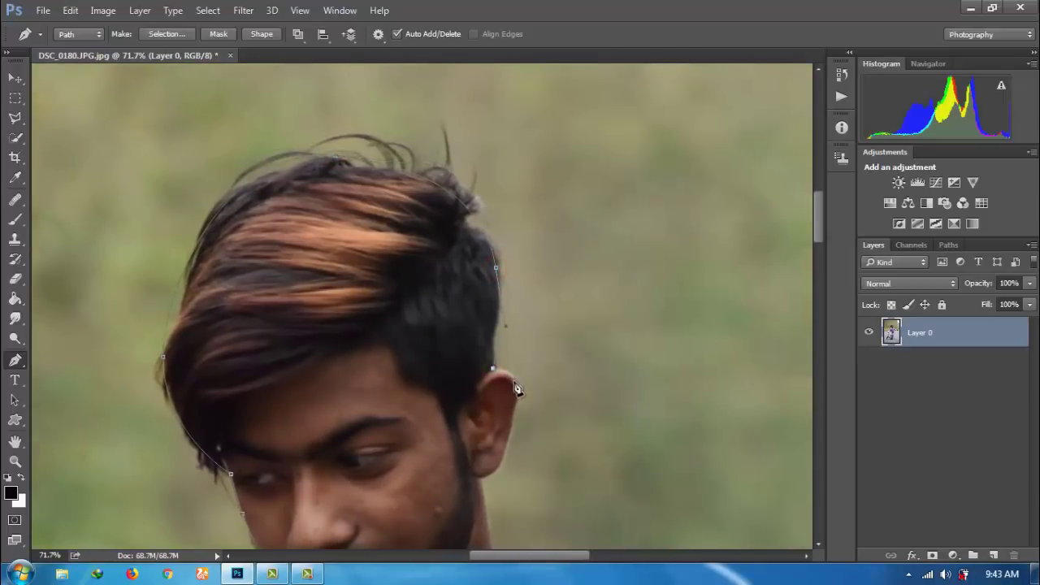
scroll(488, 447, down, 5)
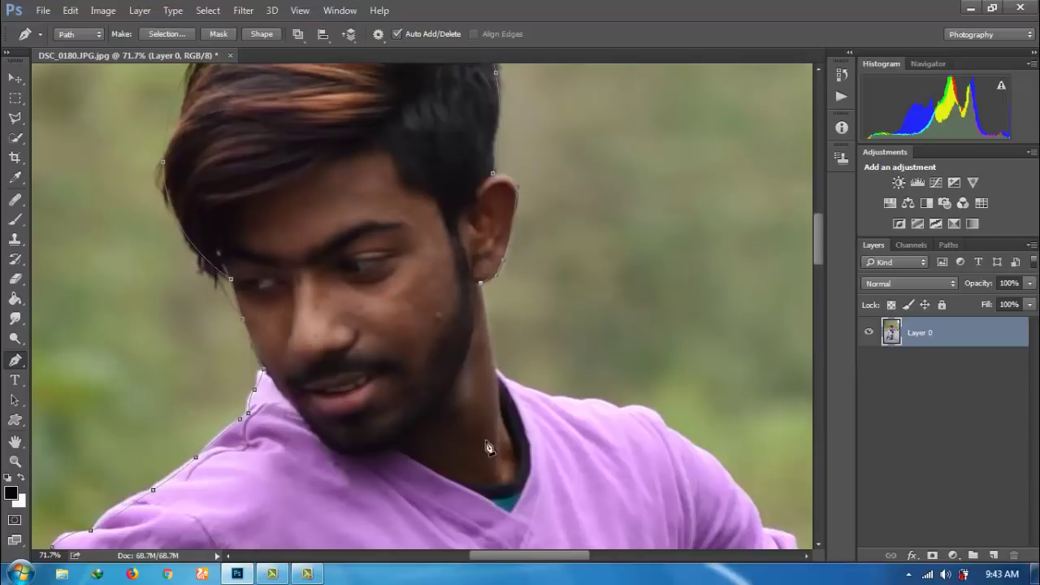
scroll(498, 374, down, 1)
drag(560, 349, 587, 352)
- Add curved anchors along and down the far shoulder
click(619, 358)
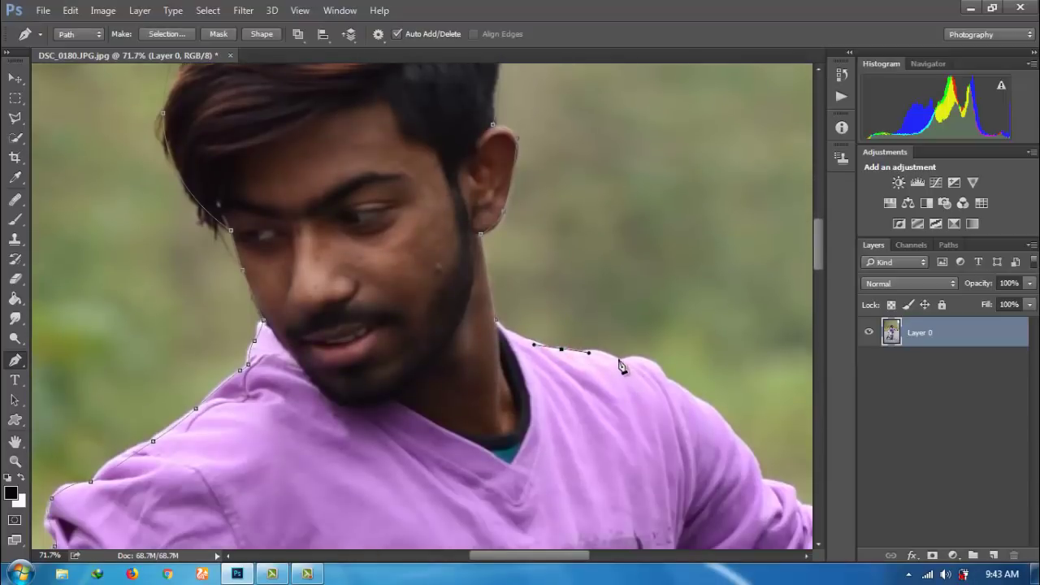
drag(669, 381, 697, 399)
drag(750, 451, 762, 470)
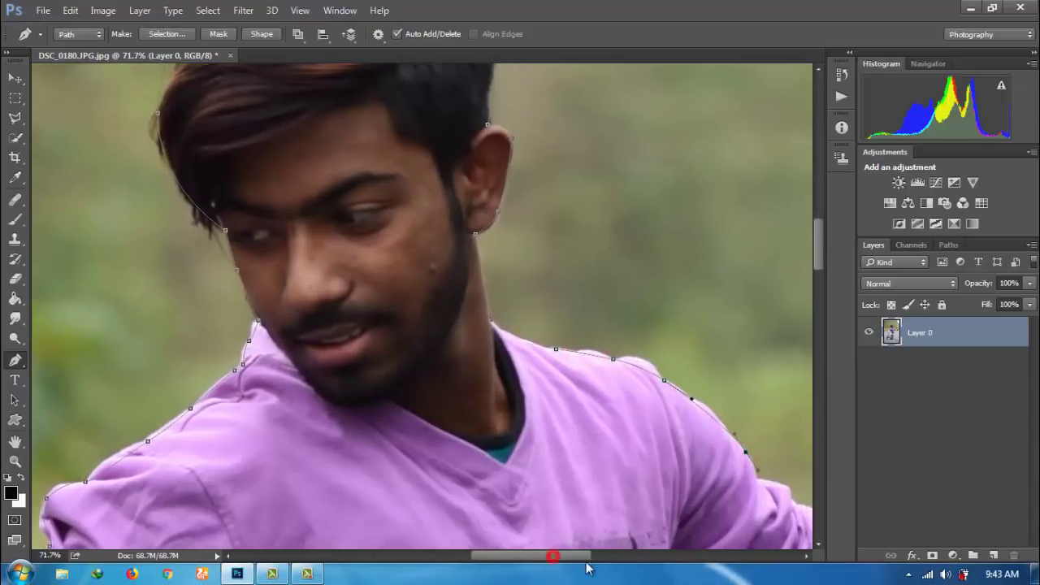
scroll(471, 462, right, 8)
scroll(470, 460, down, 2)
click(465, 393)
drag(500, 413, 510, 435)
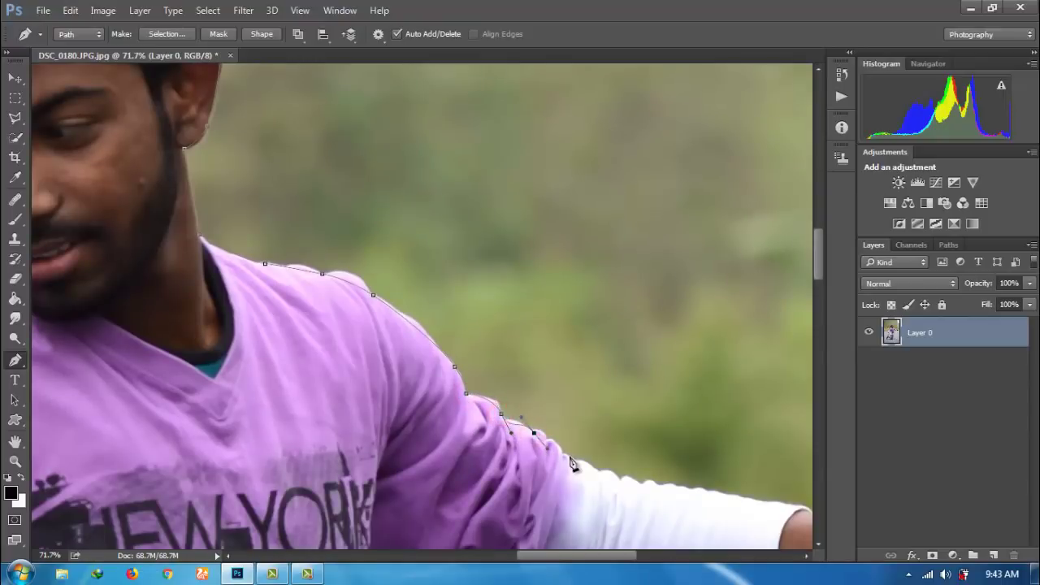
- Trace the path down the far arm along the white sleeve edge, undoing a misplaced point
drag(570, 458, 582, 476)
click(622, 480)
click(658, 488)
click(683, 488)
click(732, 497)
drag(767, 502, 811, 512)
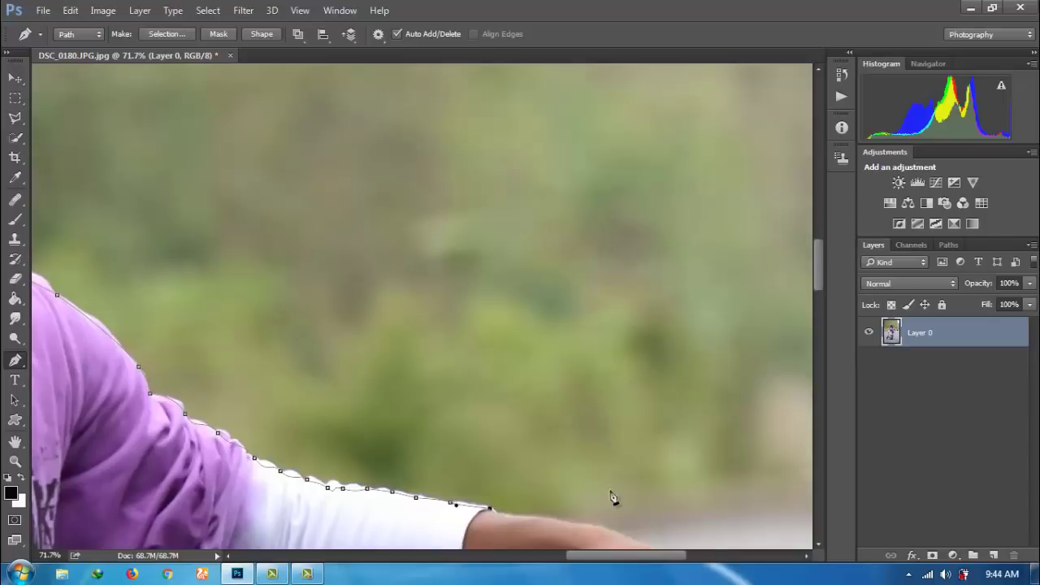
key(ctrl+z)
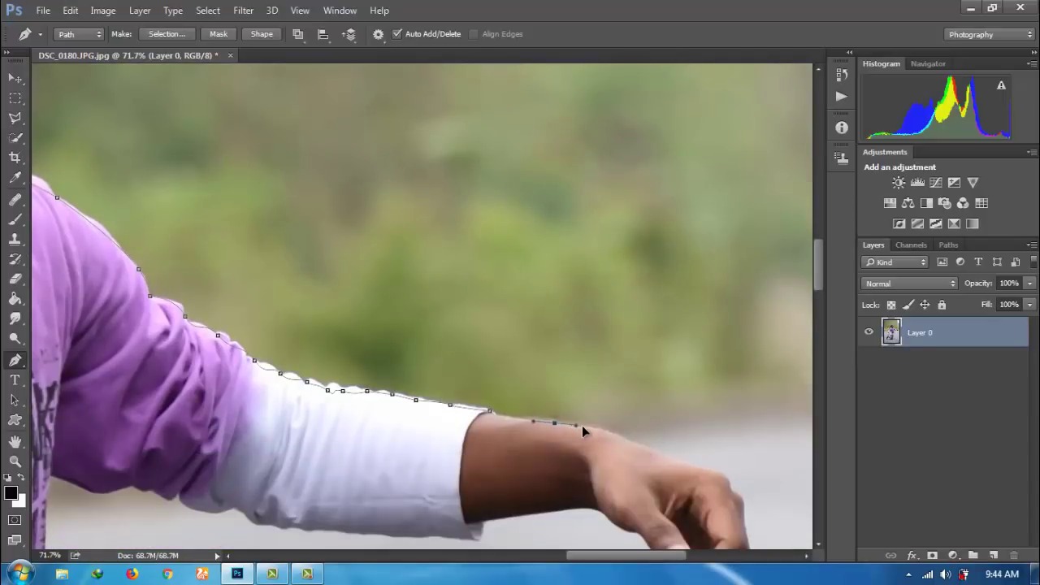
- Extend the path along the forearm and hand edge, removing a stray anchor via Edit > Step Backward
click(629, 442)
click(693, 465)
drag(725, 475, 740, 508)
scroll(746, 528, down, 3)
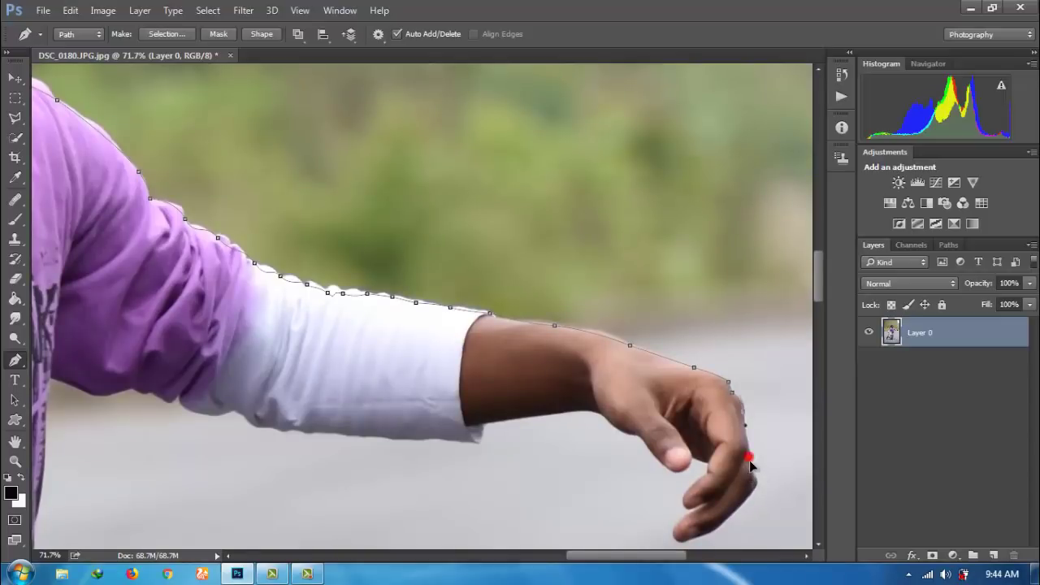
click(739, 506)
click(672, 528)
click(103, 9)
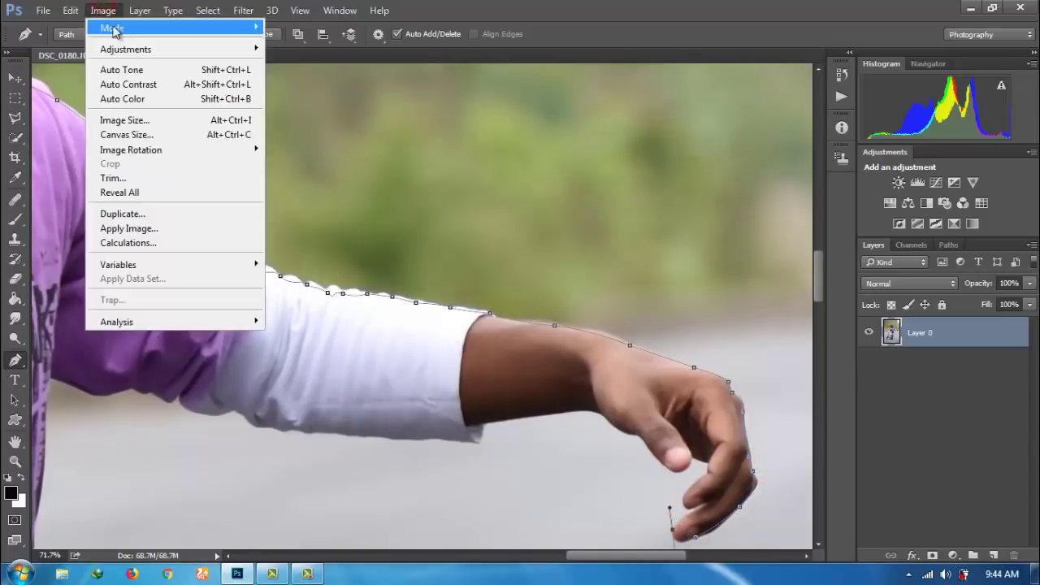
click(70, 10)
click(129, 39)
- Curve the path around the fingertip and thumb, back along the forearm's underside to the sleeve
drag(684, 522, 706, 511)
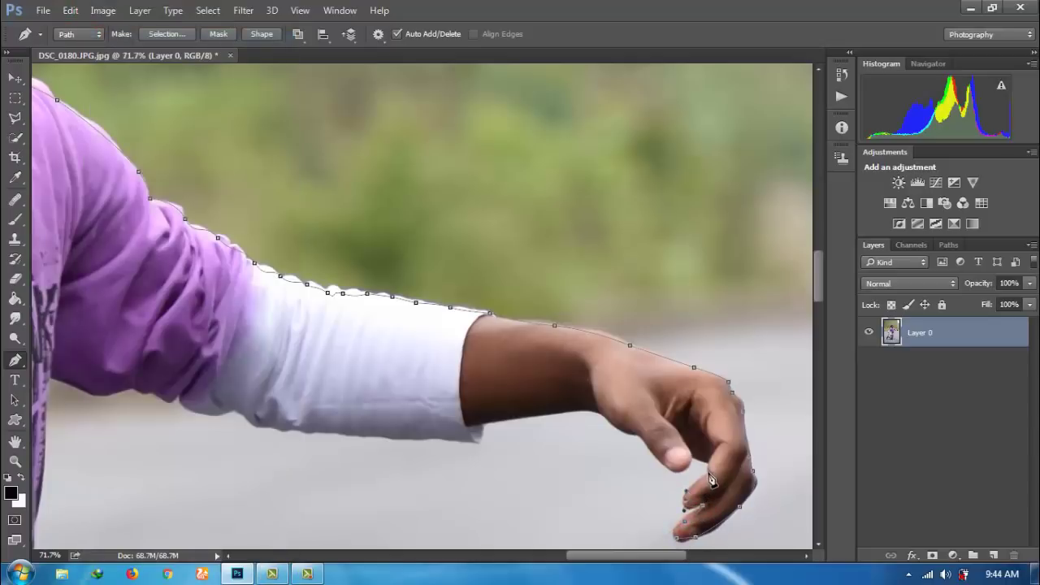
drag(686, 475, 661, 458)
drag(484, 428, 490, 430)
click(483, 425)
key(ctrl+alt+z)
key(ctrl+alt+z)
key(ctrl+alt+z)
key(ctrl+alt+z)
click(522, 417)
drag(485, 423, 473, 442)
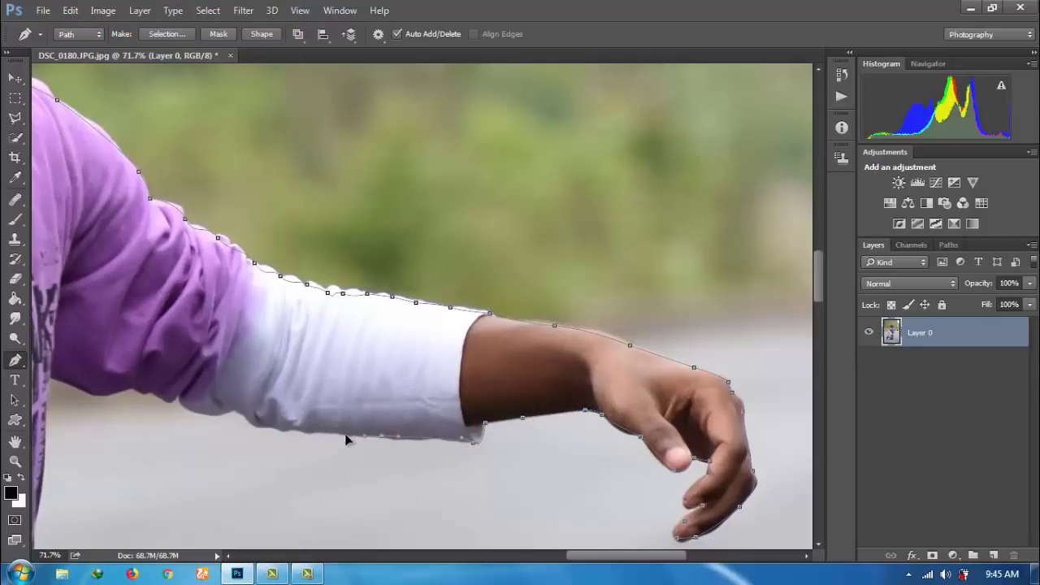
- Trace the Pen path from the underarm along the sleeve's underside to the torso
click(179, 398)
drag(618, 556, 566, 540)
click(412, 385)
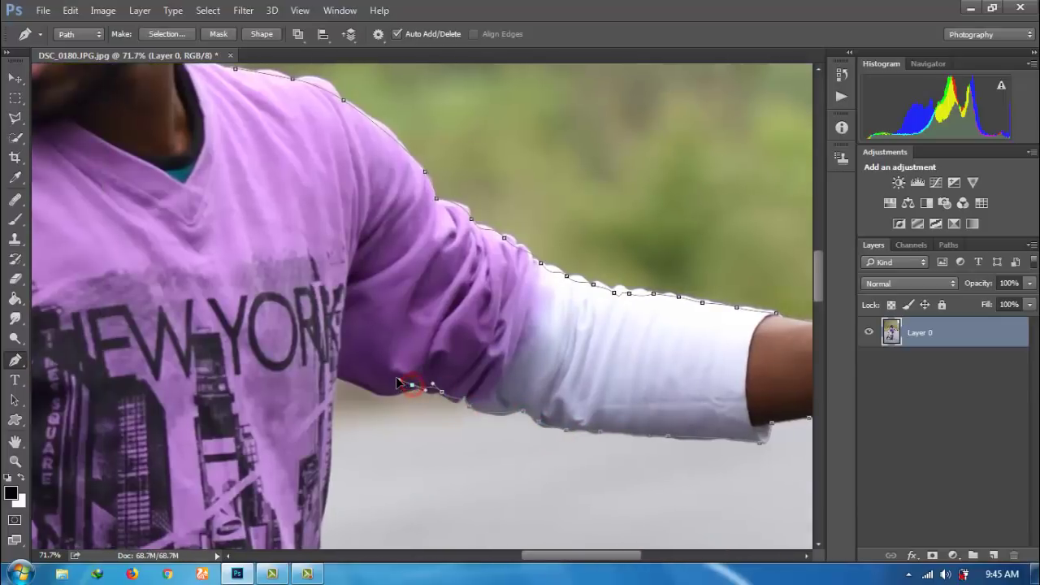
click(365, 385)
right_click(337, 377)
click(335, 377)
- Continue the path down the shirt's side to the hem
scroll(333, 402, down, 3)
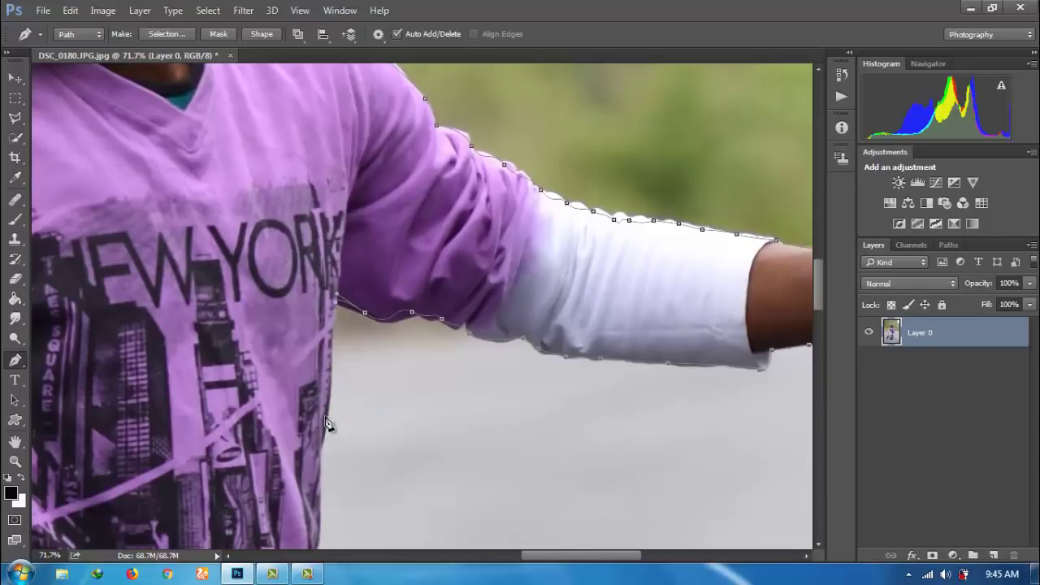
scroll(322, 443, down, 5)
scroll(313, 439, down, 5)
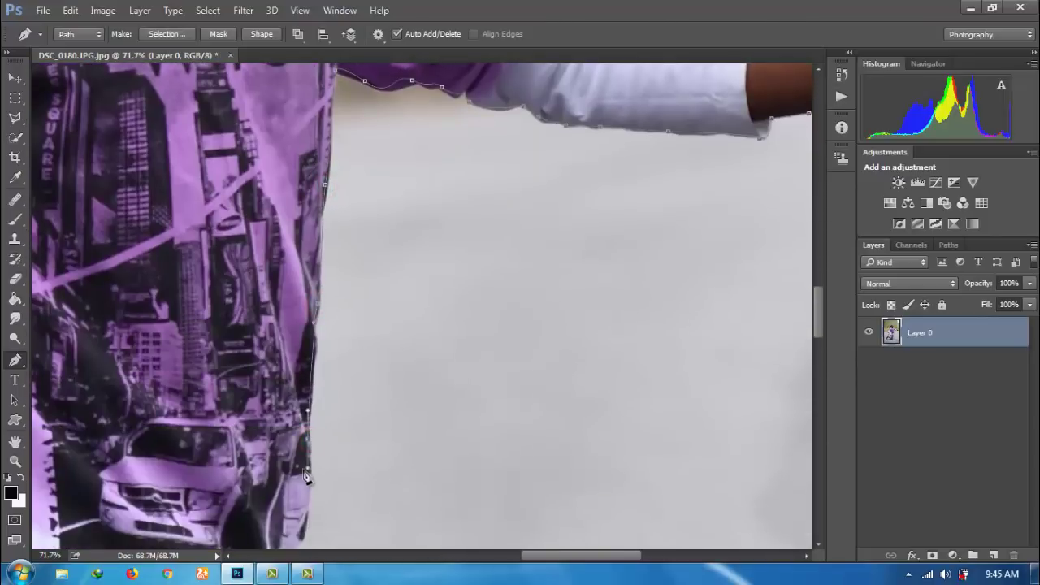
scroll(306, 451, down, 3)
click(300, 448)
scroll(288, 475, down, 5)
scroll(268, 407, down, 3)
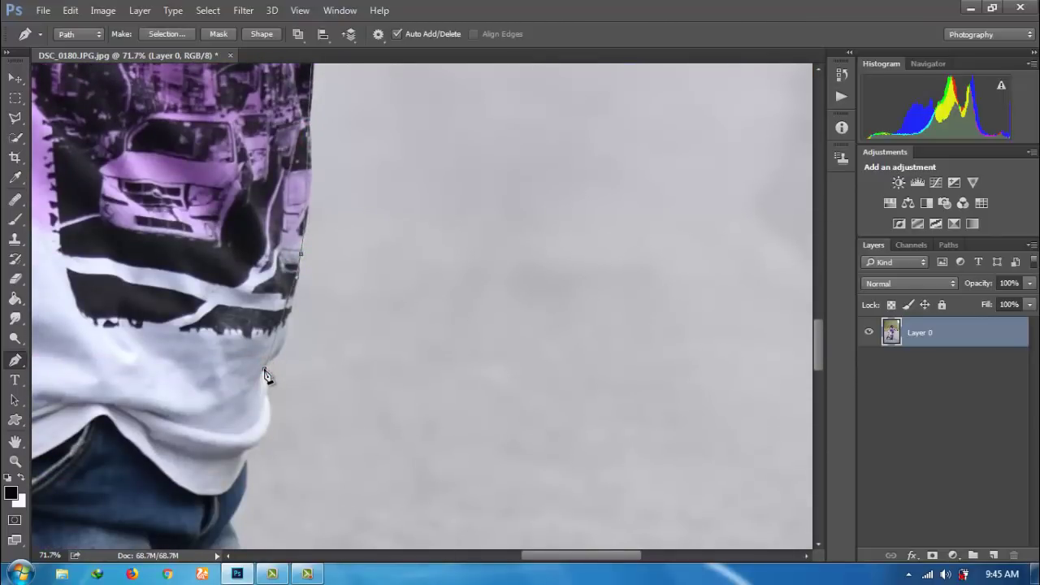
scroll(248, 464, down, 3)
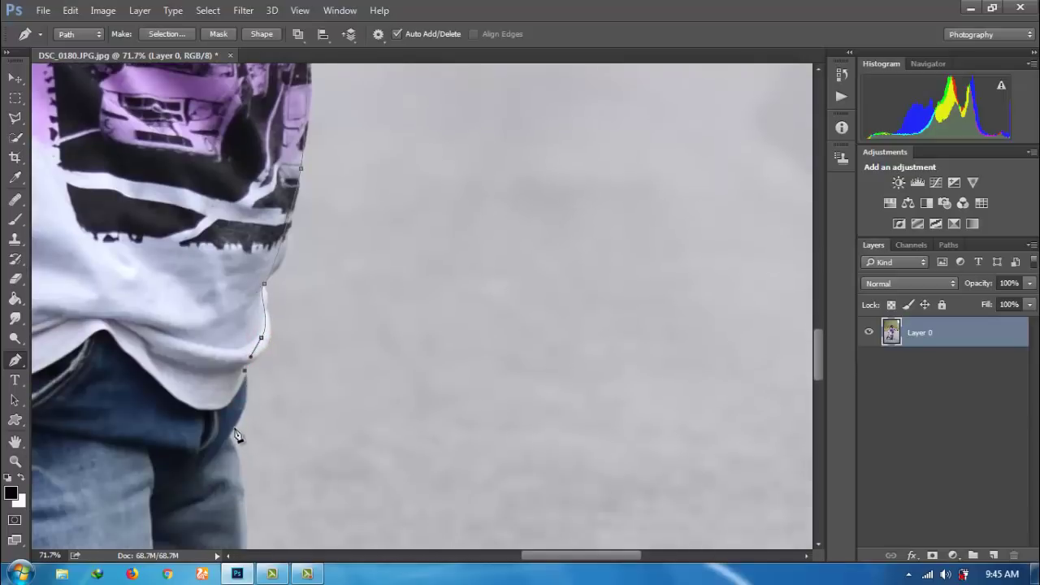
scroll(244, 550, down, 4)
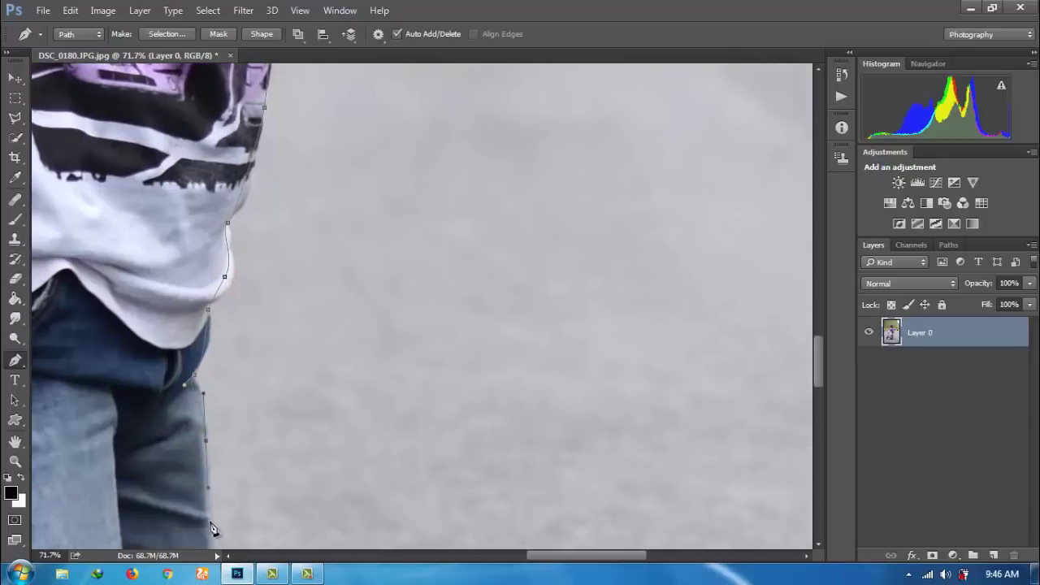
scroll(214, 534, down, 3)
click(203, 468)
- Add anchors down the side of the jeans
scroll(203, 487, down, 2)
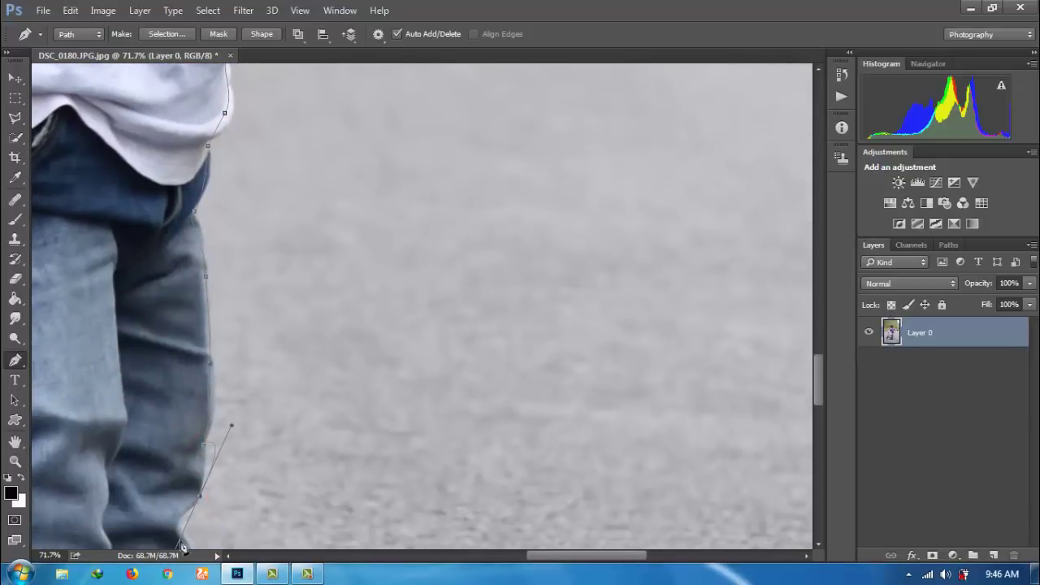
scroll(207, 455, down, 1)
scroll(204, 452, down, 2)
click(192, 396)
click(183, 414)
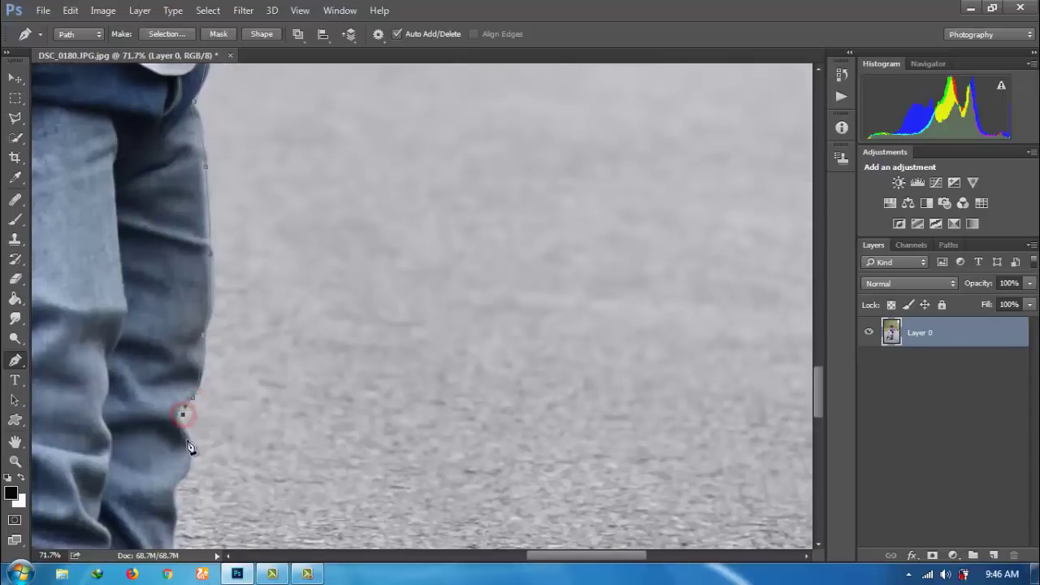
click(174, 485)
scroll(170, 479, down, 5)
scroll(153, 520, left, 2)
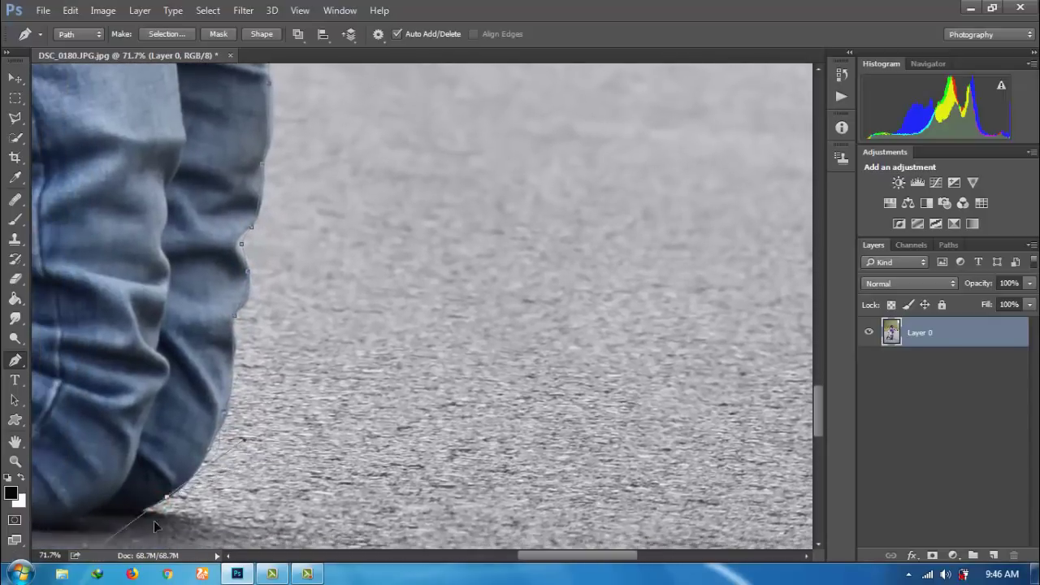
scroll(325, 537, down, 3)
drag(626, 556, 566, 557)
- Trace the knee's underside and the jeans' lower edge up the shin to the cuff
click(551, 415)
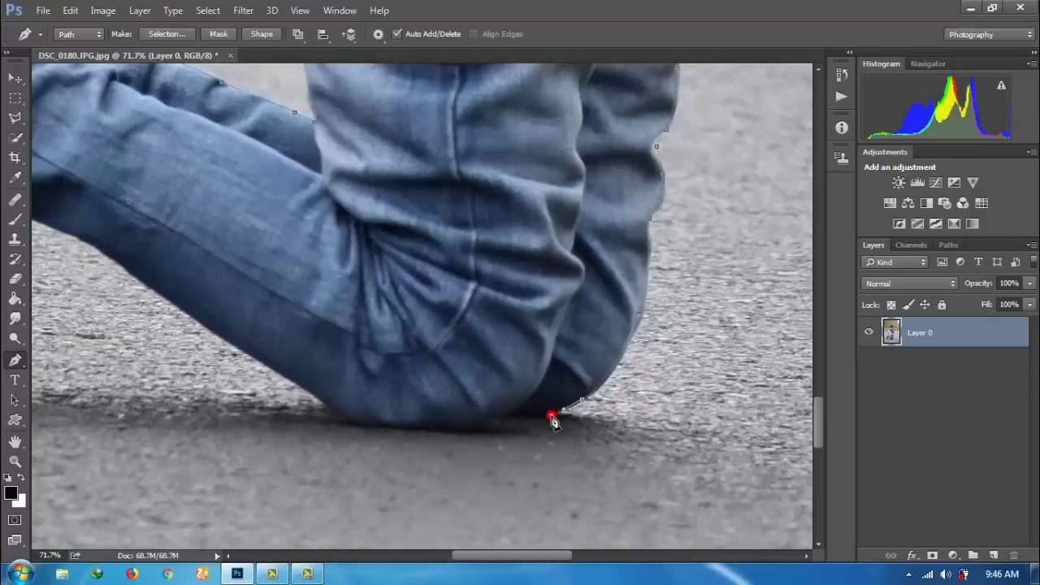
click(511, 414)
click(471, 428)
click(361, 425)
click(273, 367)
click(144, 279)
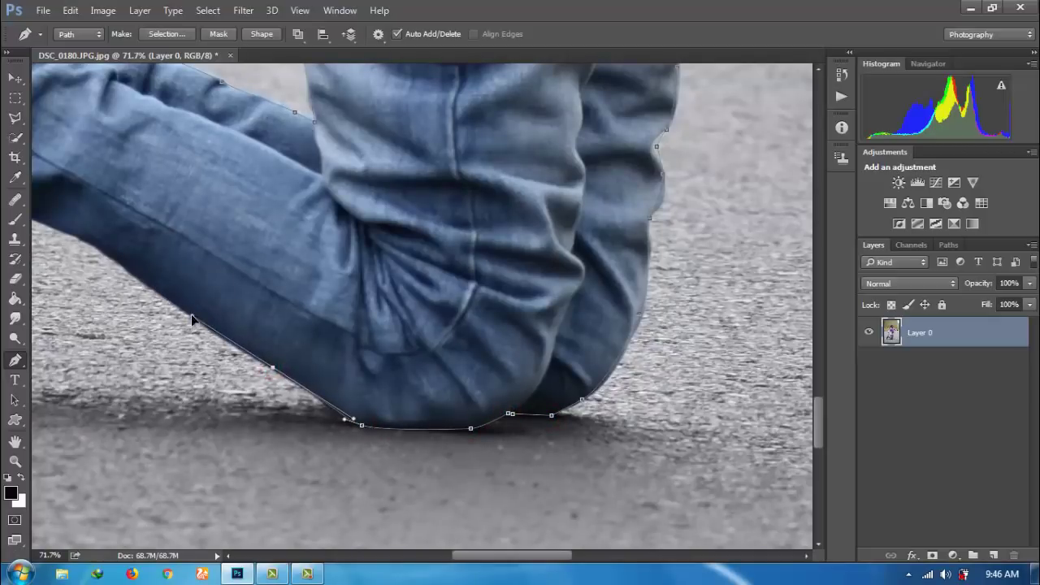
click(100, 248)
scroll(209, 236, left, 2)
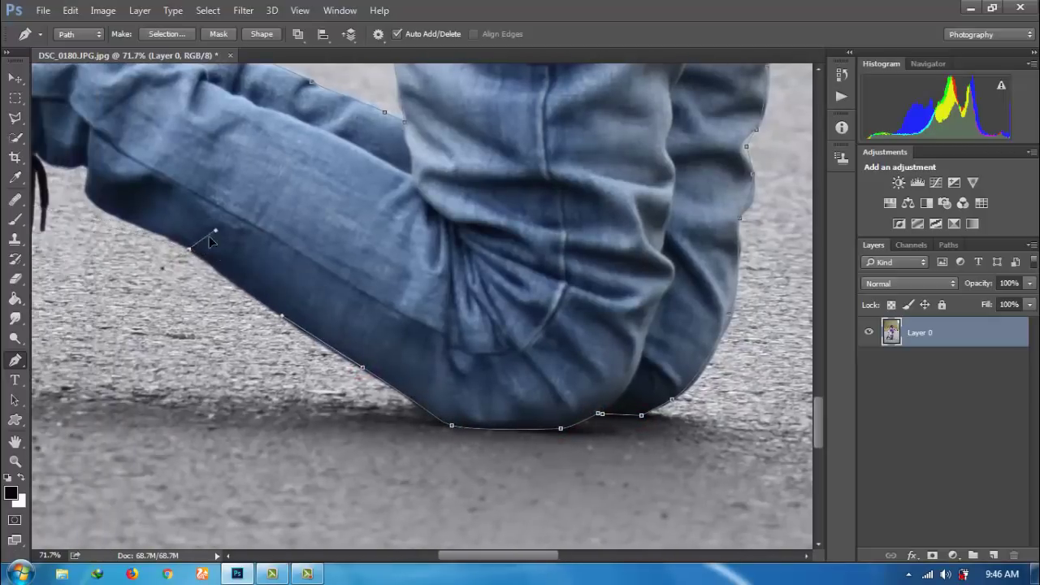
click(122, 219)
click(62, 157)
scroll(55, 166, left, 2)
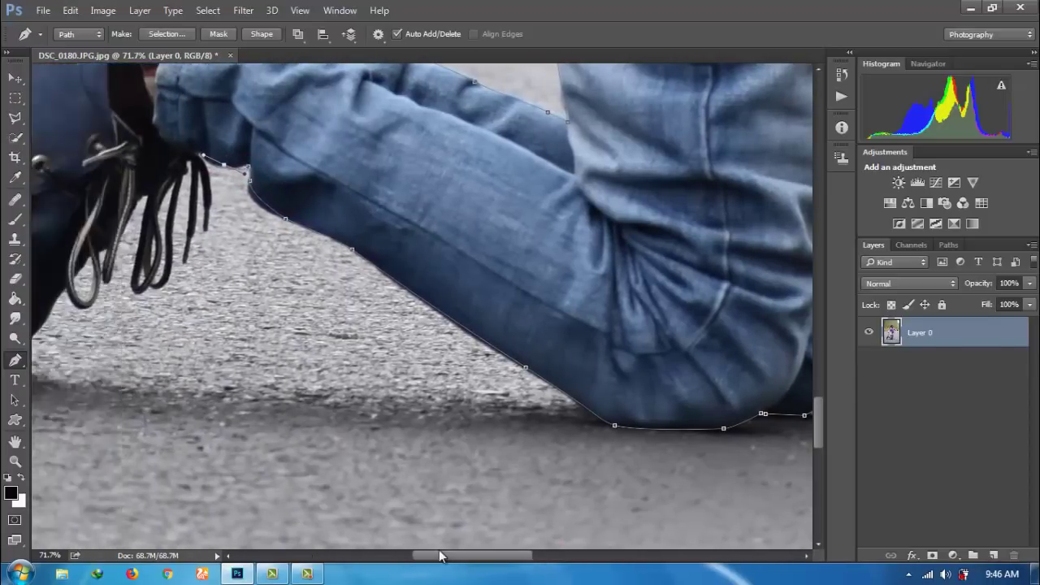
- Trace the path around the shoelaces and down to the shoe's toe
drag(471, 554, 434, 556)
click(355, 203)
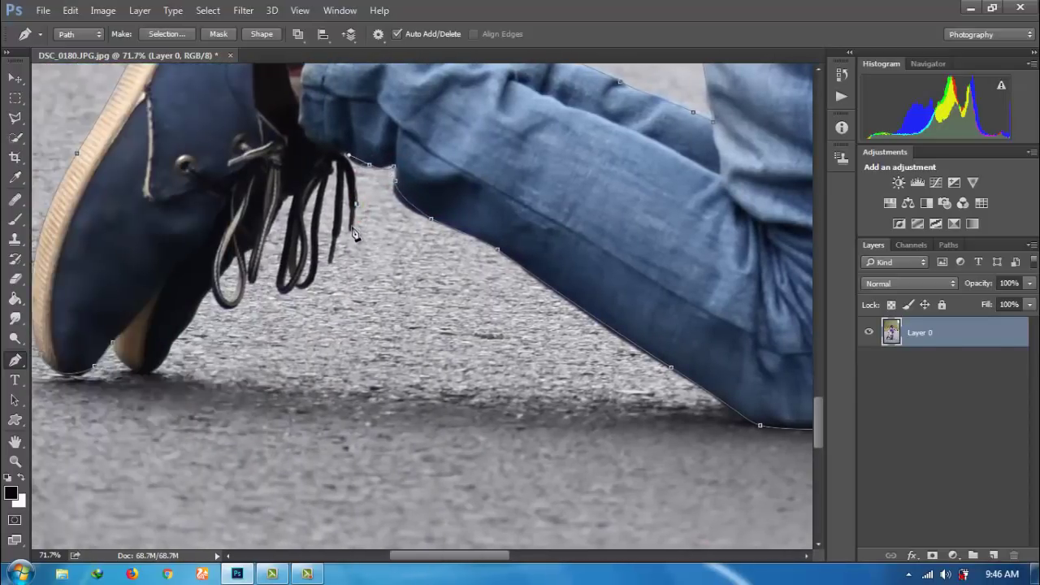
click(332, 163)
click(288, 197)
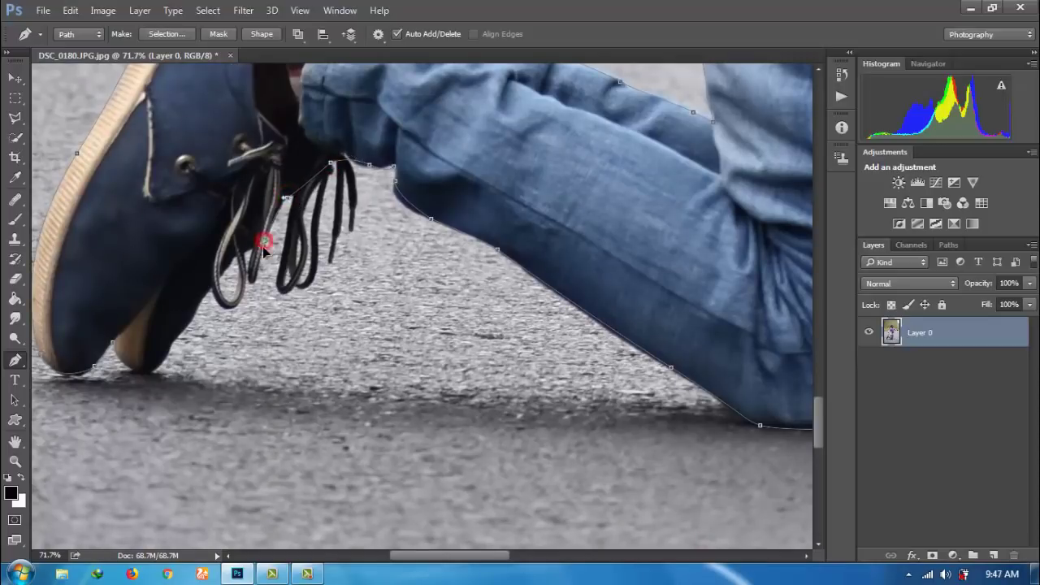
click(250, 249)
click(249, 278)
click(194, 312)
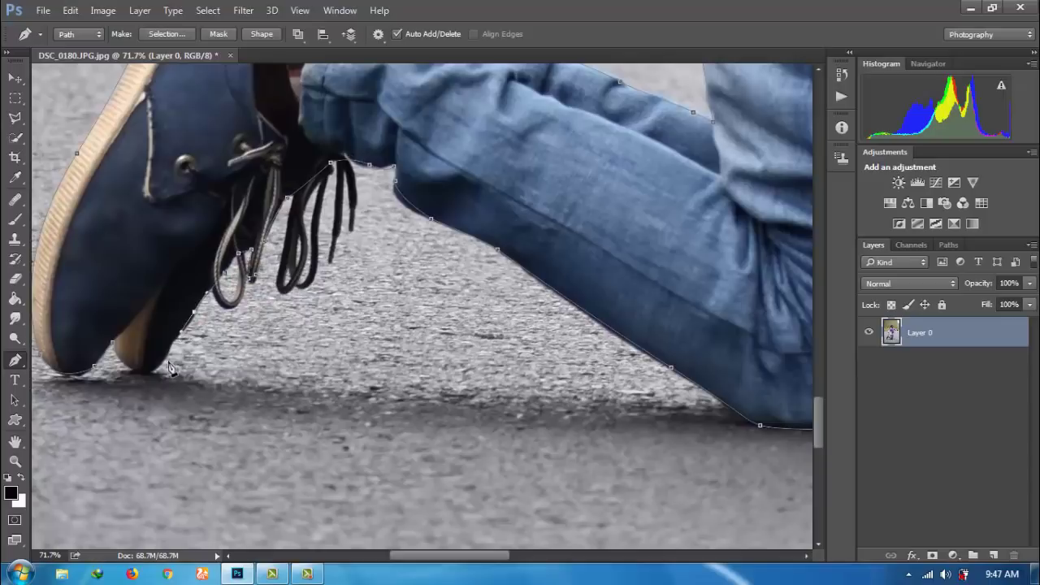
click(160, 364)
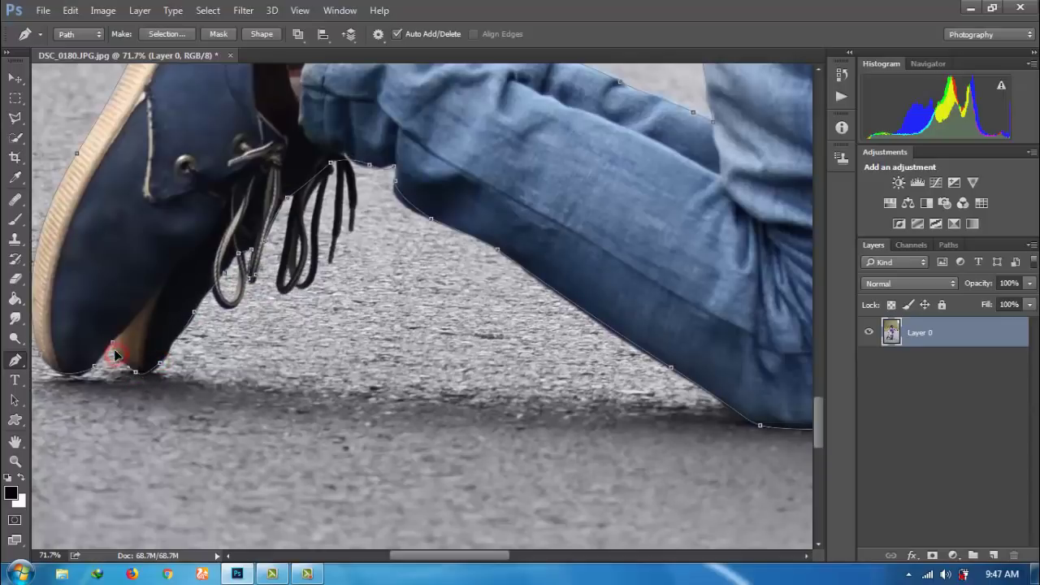
- Make a selection from the path with Feather 0
right_click(174, 244)
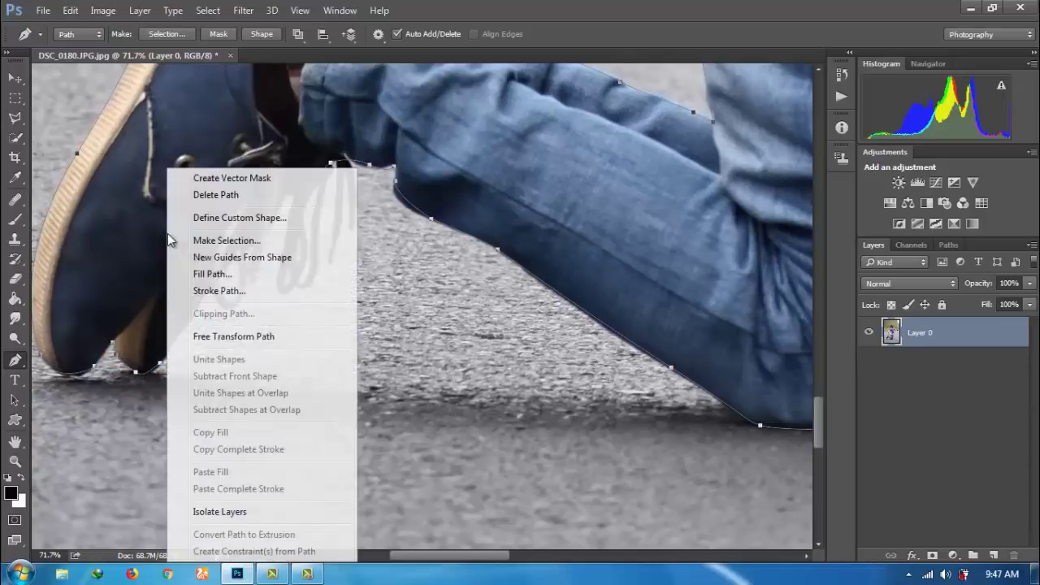
click(201, 239)
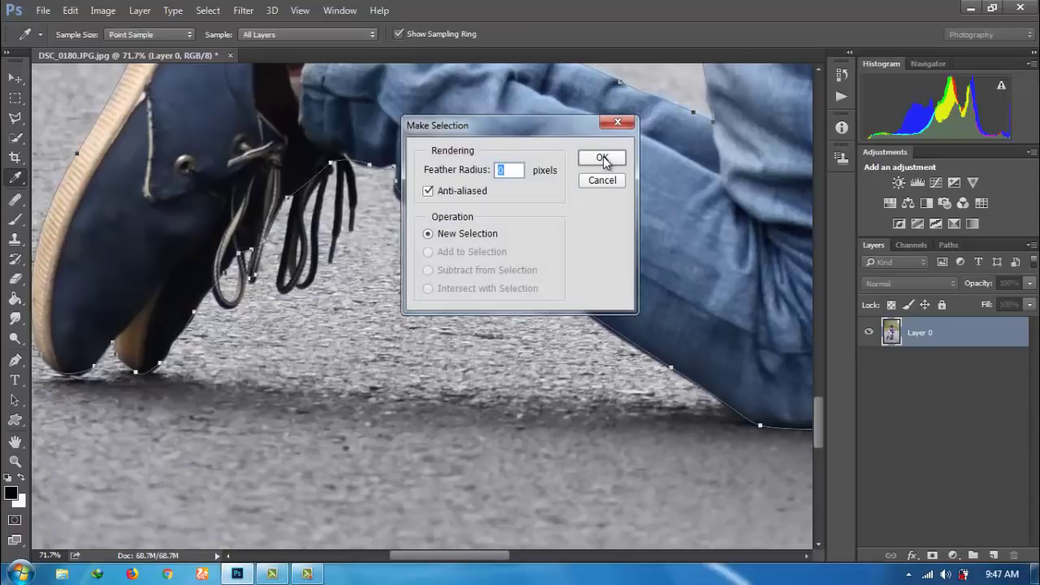
click(601, 160)
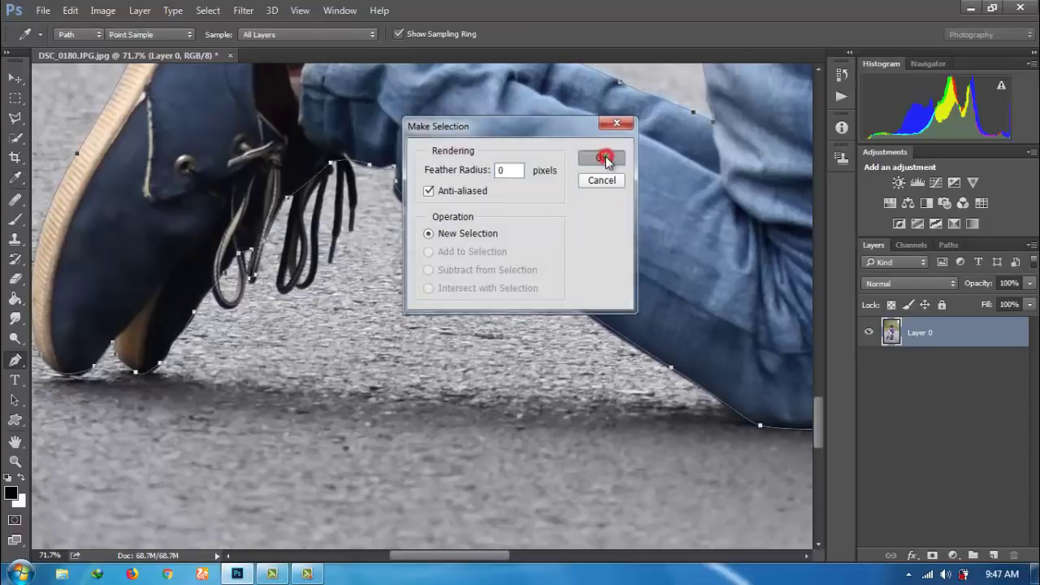
- Zoom out to the whole figure and add a layer mask hiding the background
click(14, 461)
drag(615, 446, 519, 365)
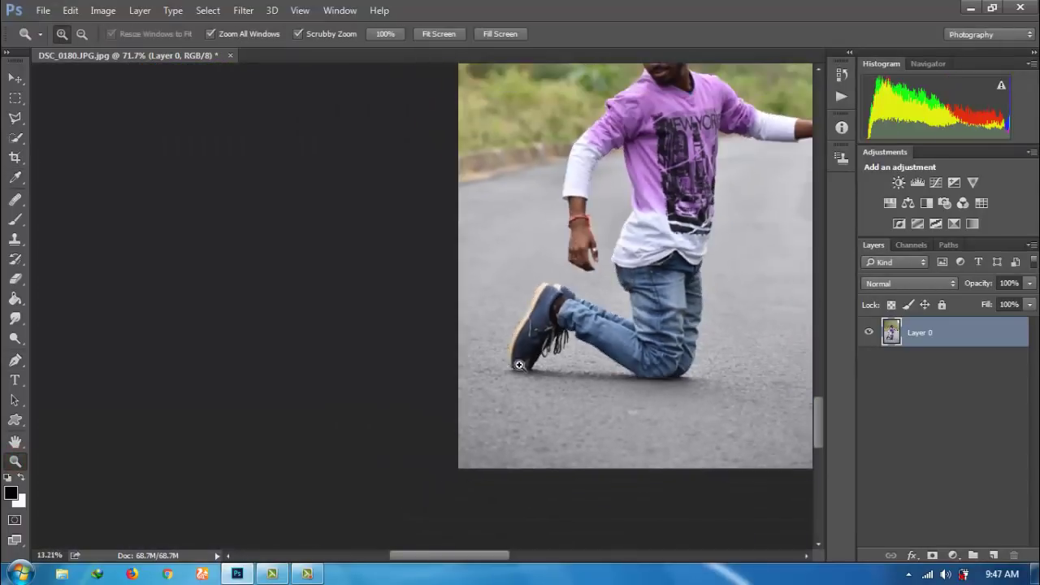
drag(528, 556, 563, 556)
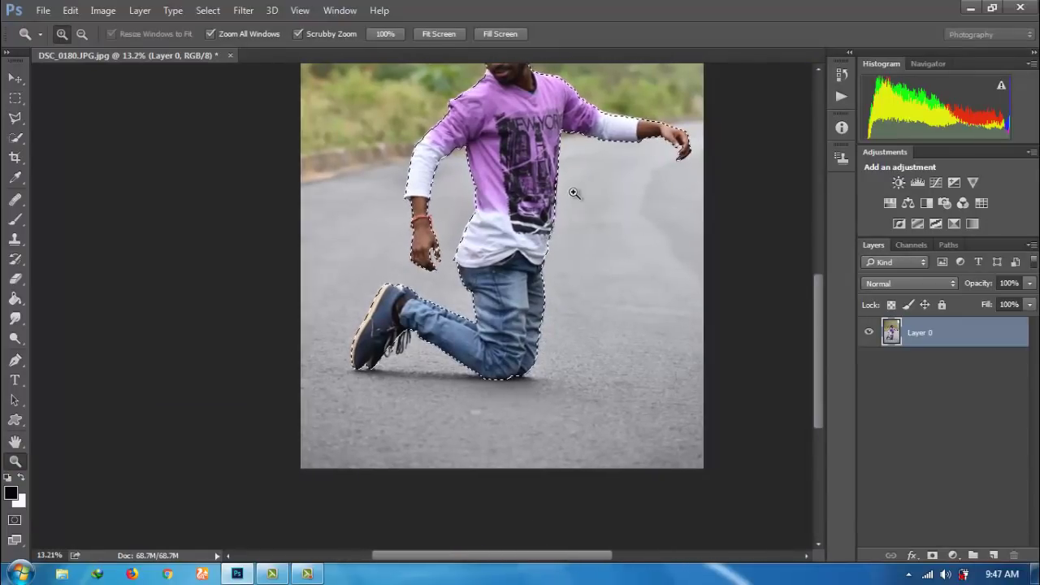
scroll(573, 192, up, 2)
scroll(573, 192, up, 2)
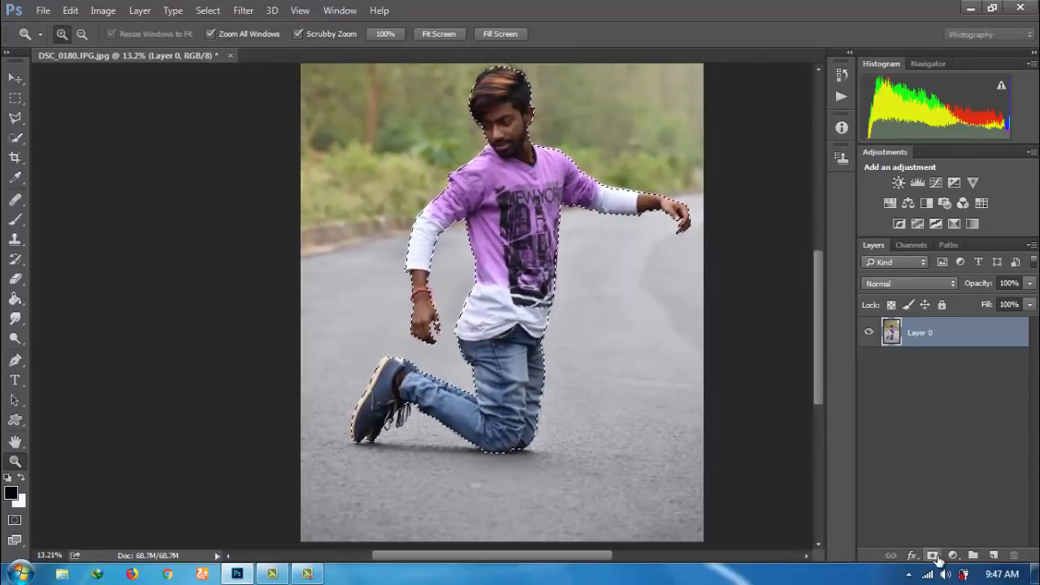
click(932, 555)
- Zoom in on the boy's head to inspect the masked hair edges
scroll(643, 249, up, 1)
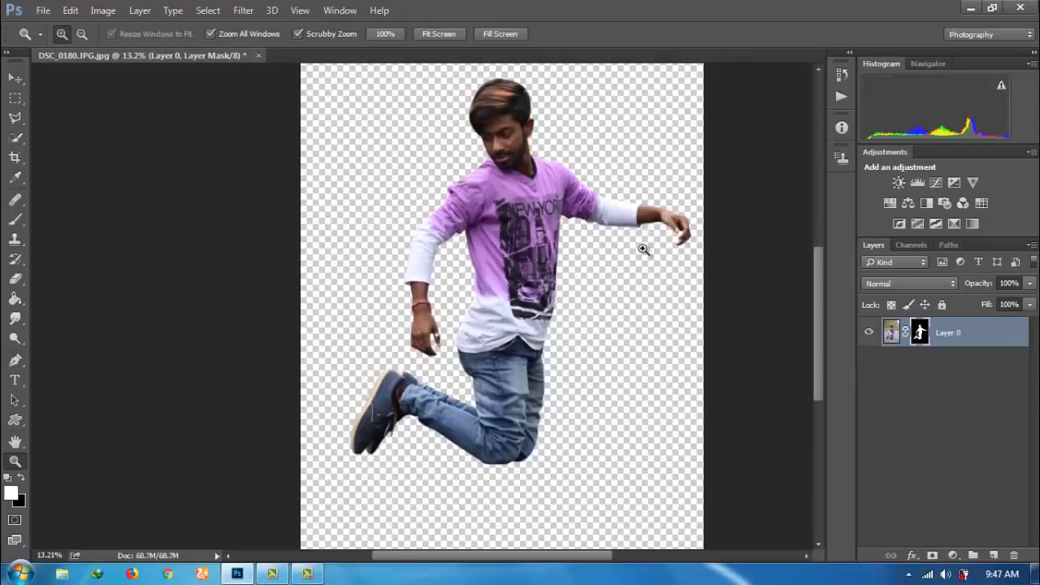
scroll(643, 248, up, 2)
scroll(601, 221, up, 1)
drag(526, 110, 560, 155)
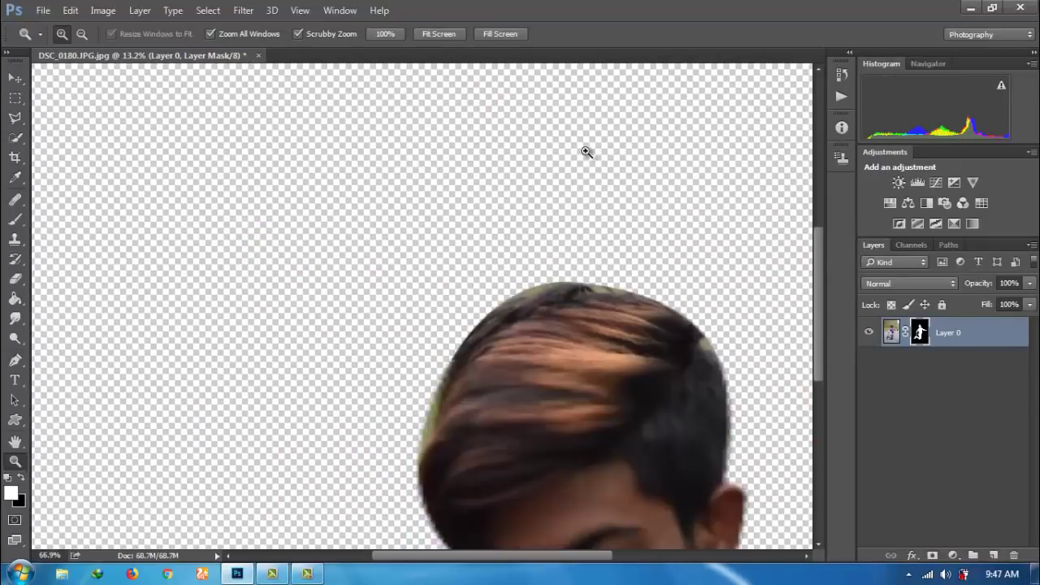
scroll(631, 211, down, 3)
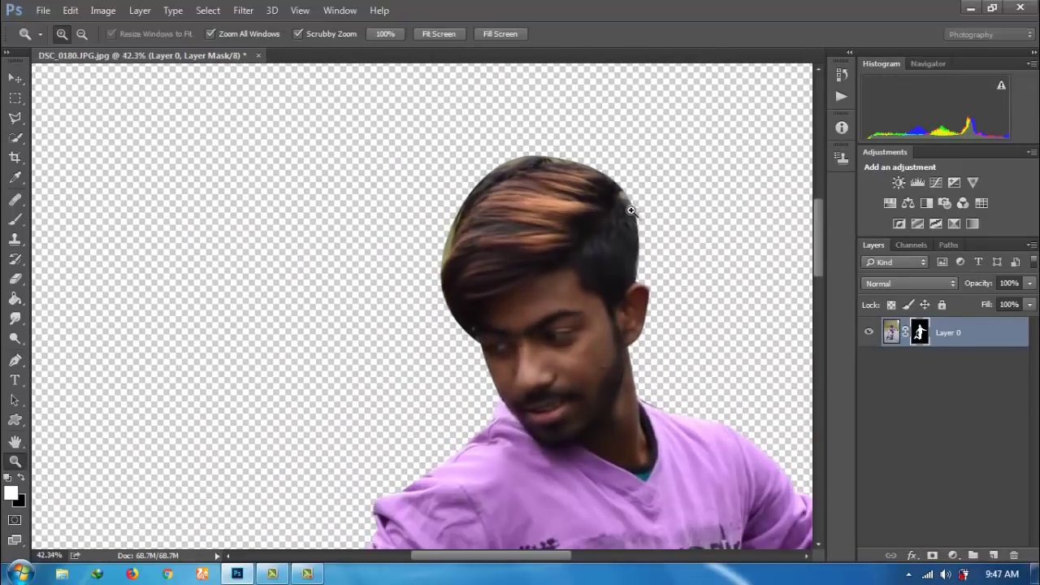
mouse_move(678, 194)
mouse_down()
mouse_move(689, 200)
mouse_move(615, 214)
mouse_move(470, 307)
mouse_up()
drag(677, 358, 555, 320)
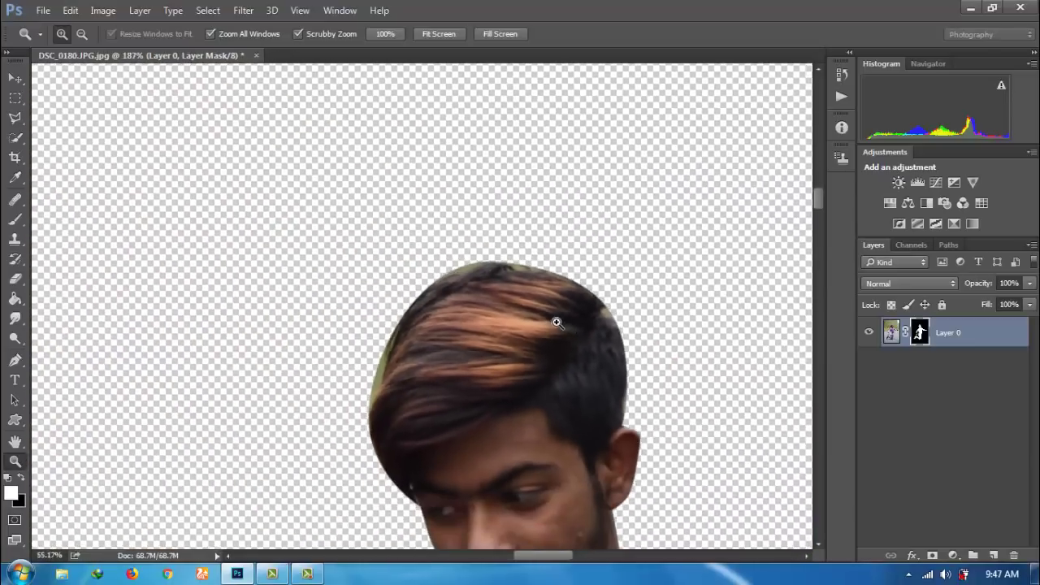
scroll(584, 322, down, 1)
- Refine Layer 0's mask with the Refine Radius brush along the hair, right ear and neck
right_click(919, 331)
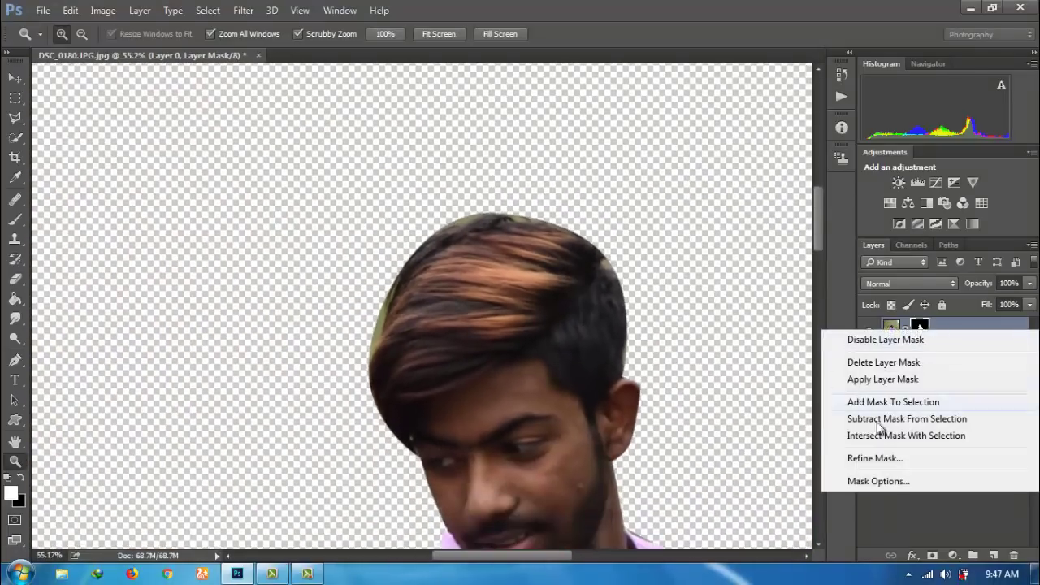
click(878, 457)
drag(688, 42, 814, 63)
mouse_move(629, 334)
mouse_down()
mouse_move(606, 256)
mouse_move(574, 231)
mouse_up()
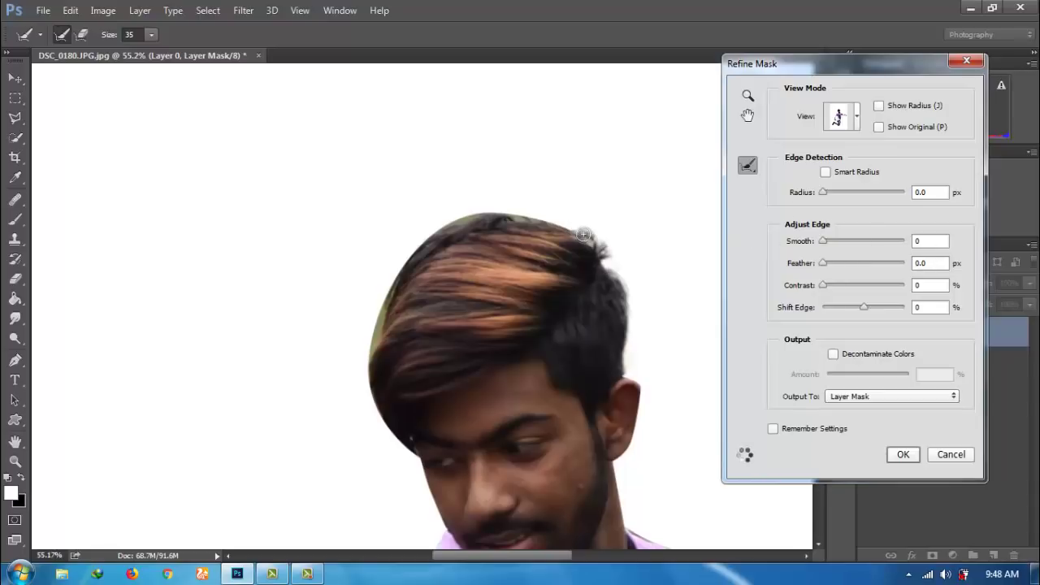
mouse_move(583, 235)
mouse_down()
mouse_move(569, 227)
mouse_move(609, 230)
mouse_move(599, 241)
mouse_move(578, 209)
mouse_up()
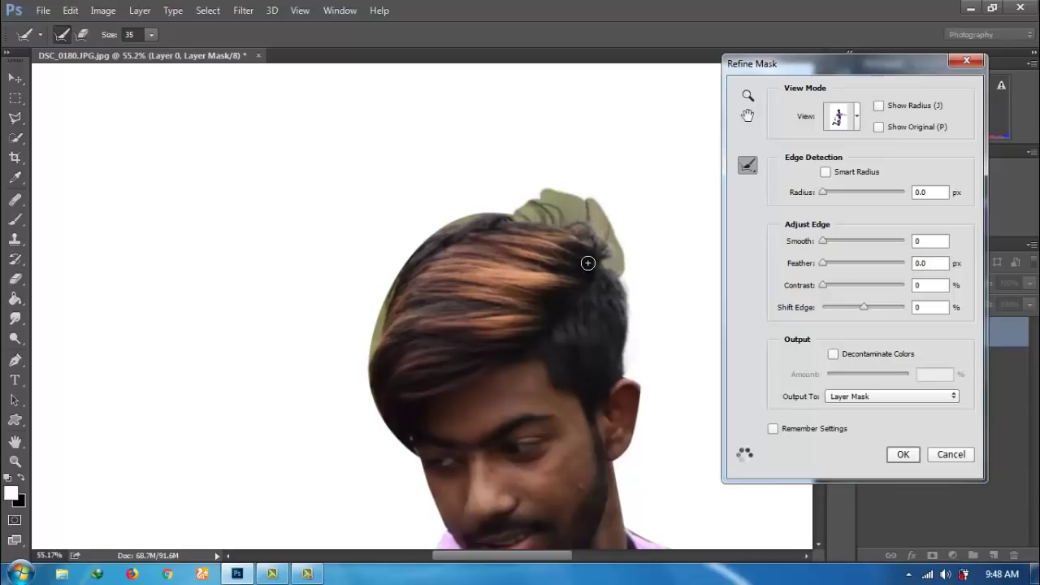
mouse_move(446, 232)
mouse_down()
mouse_move(406, 262)
mouse_move(378, 311)
mouse_move(460, 217)
mouse_move(528, 213)
mouse_move(455, 216)
mouse_move(424, 232)
mouse_move(528, 203)
mouse_move(560, 221)
mouse_move(581, 210)
mouse_move(487, 198)
mouse_up()
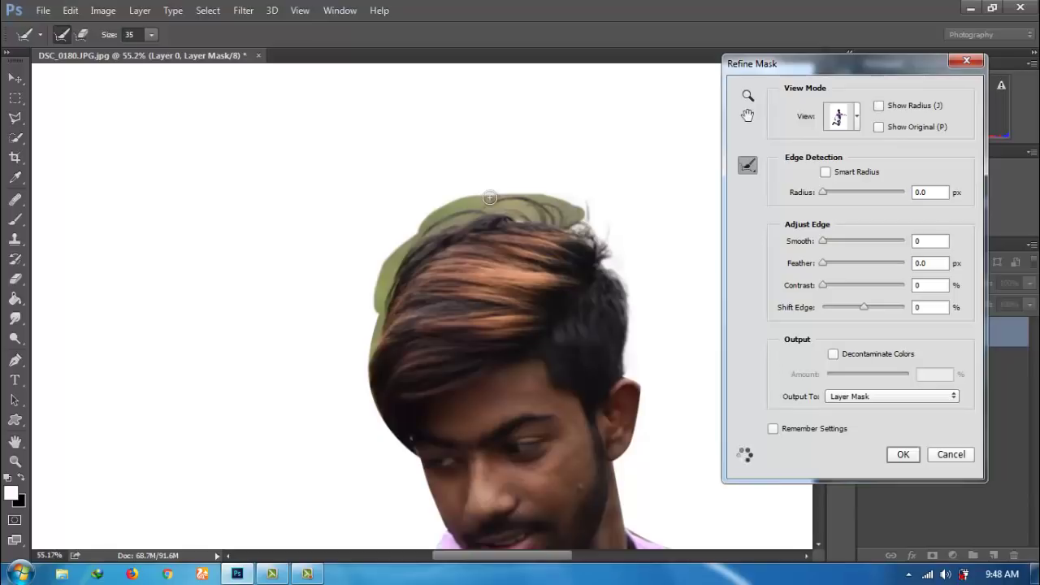
mouse_move(378, 305)
mouse_down()
mouse_move(372, 382)
mouse_move(411, 461)
mouse_up()
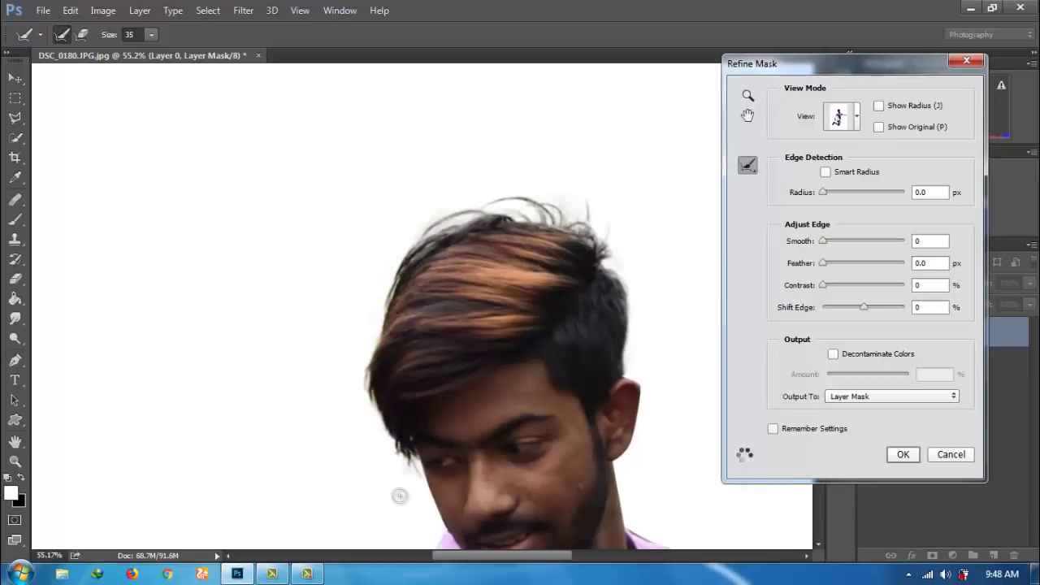
scroll(399, 496, down, 2)
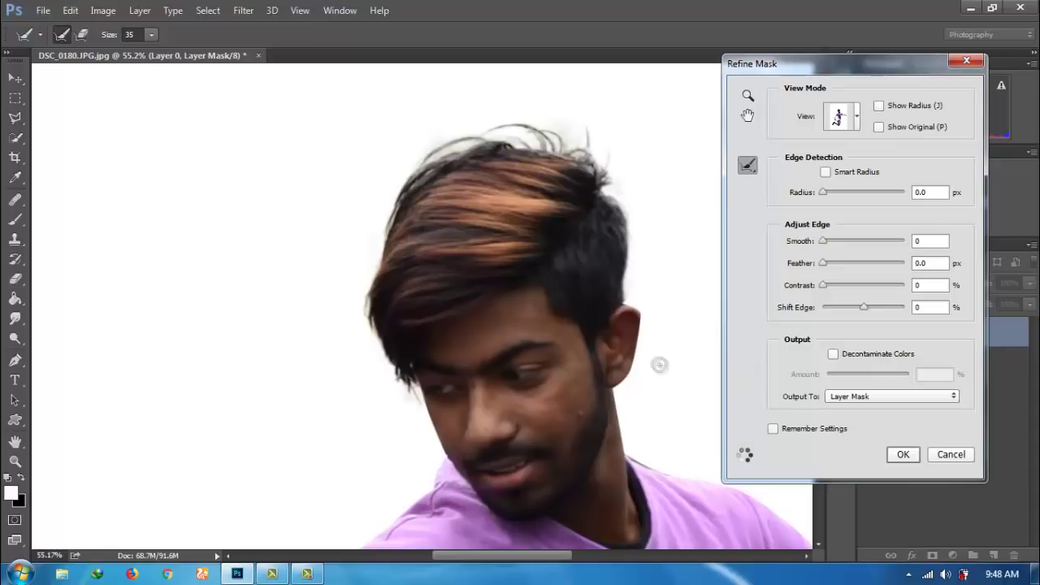
mouse_move(642, 333)
mouse_down()
mouse_move(643, 355)
mouse_move(645, 318)
mouse_up()
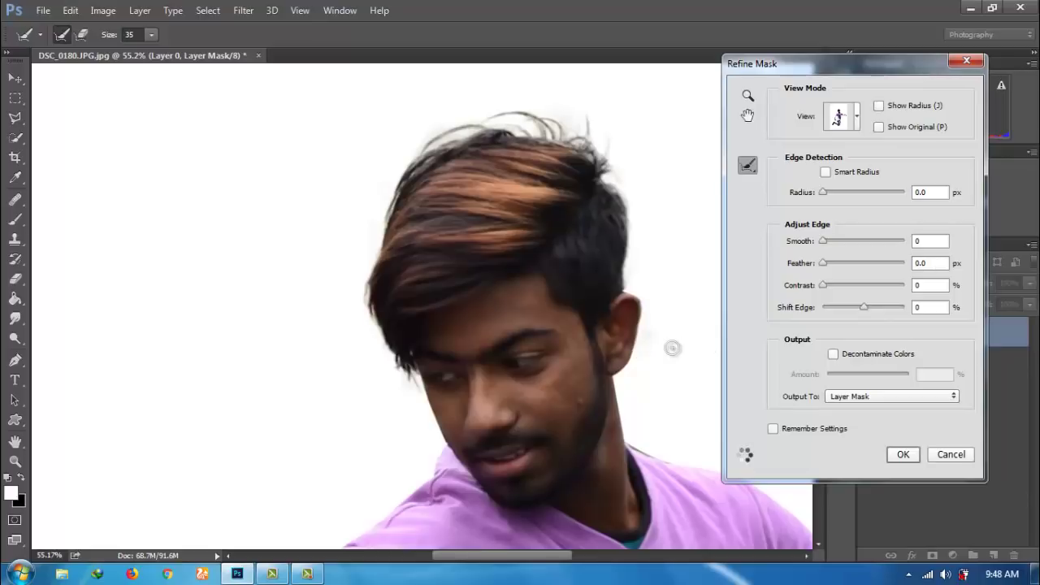
scroll(671, 349, down, 2)
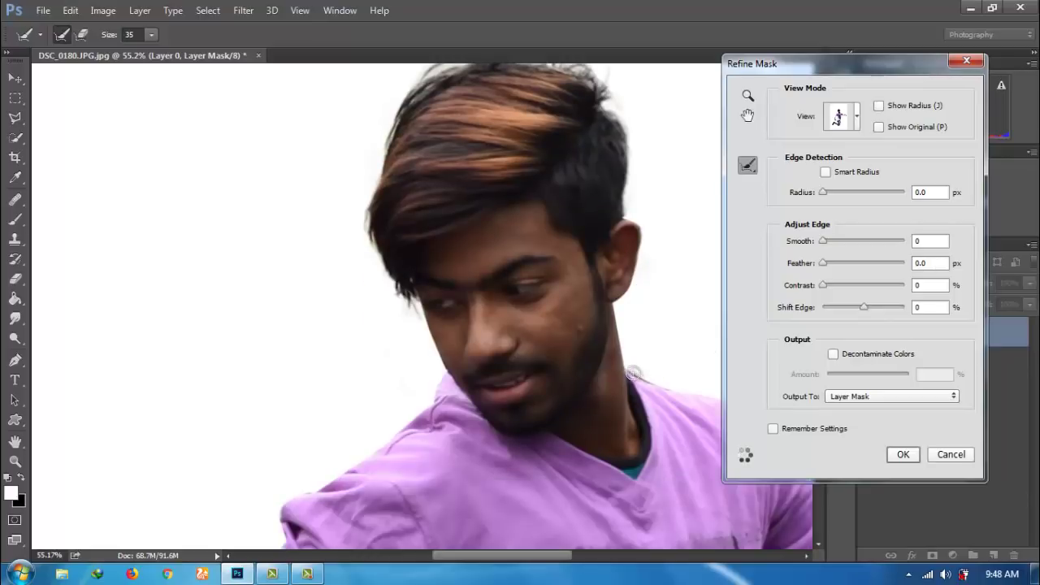
drag(634, 372, 658, 381)
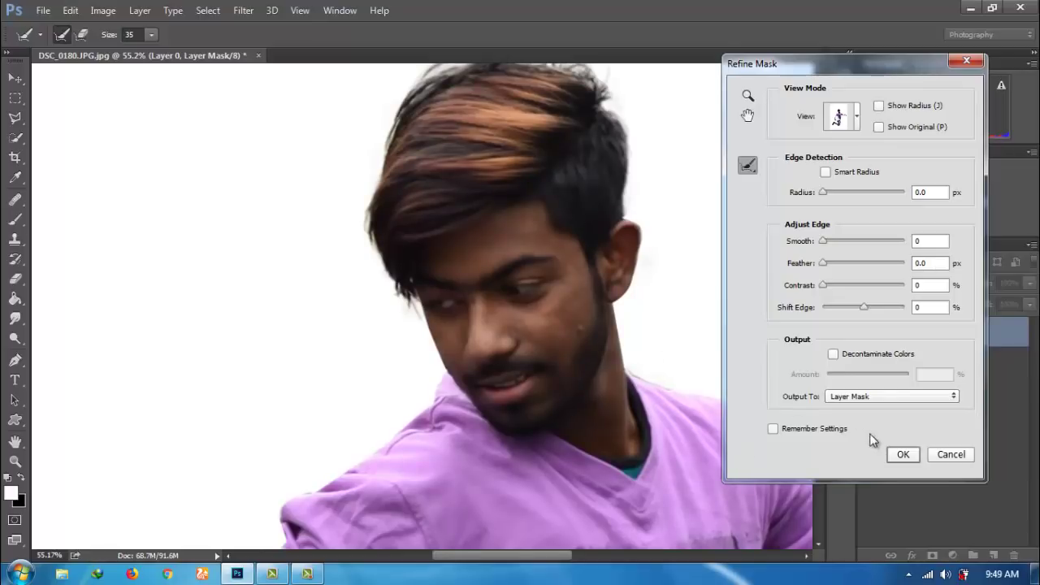
click(900, 453)
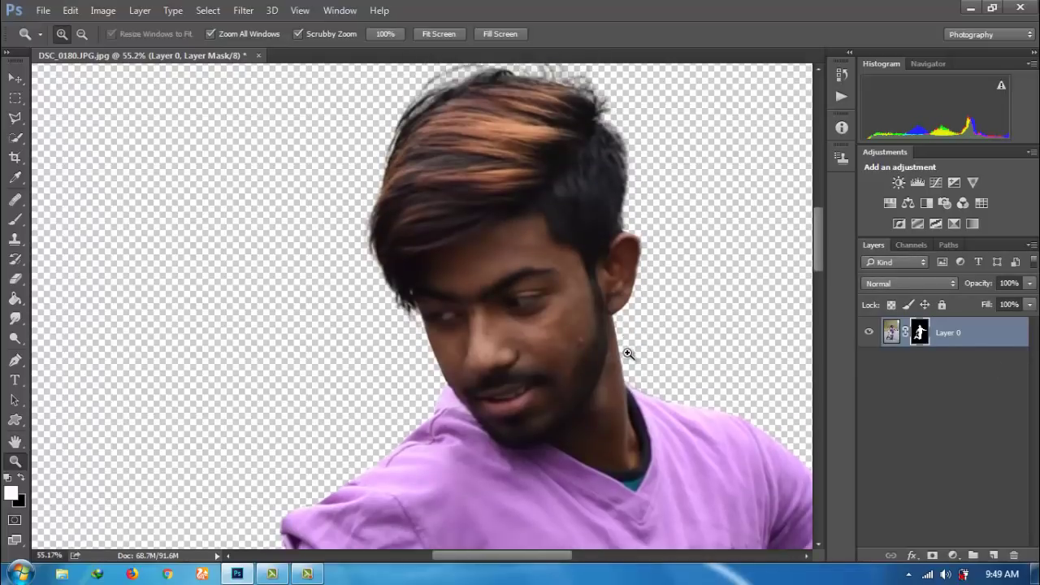
- Move the view down to the shoe and reopen Refine Mask on the layer mask
scroll(626, 351, down, 3)
scroll(569, 374, down, 3)
scroll(423, 410, down, 3)
scroll(364, 428, down, 2)
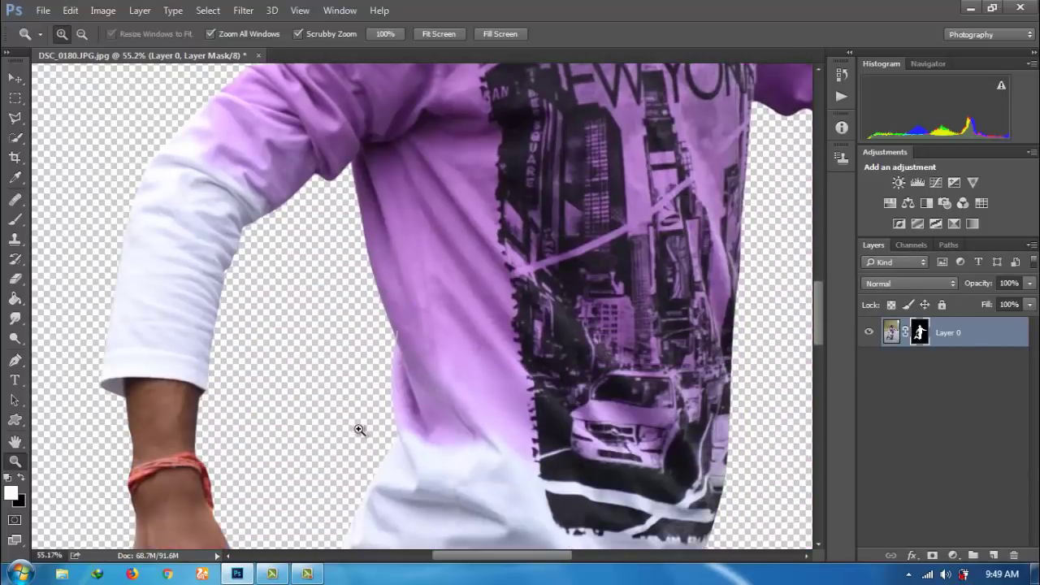
scroll(362, 432, down, 4)
scroll(382, 438, down, 2)
scroll(386, 441, down, 3)
scroll(398, 467, down, 2)
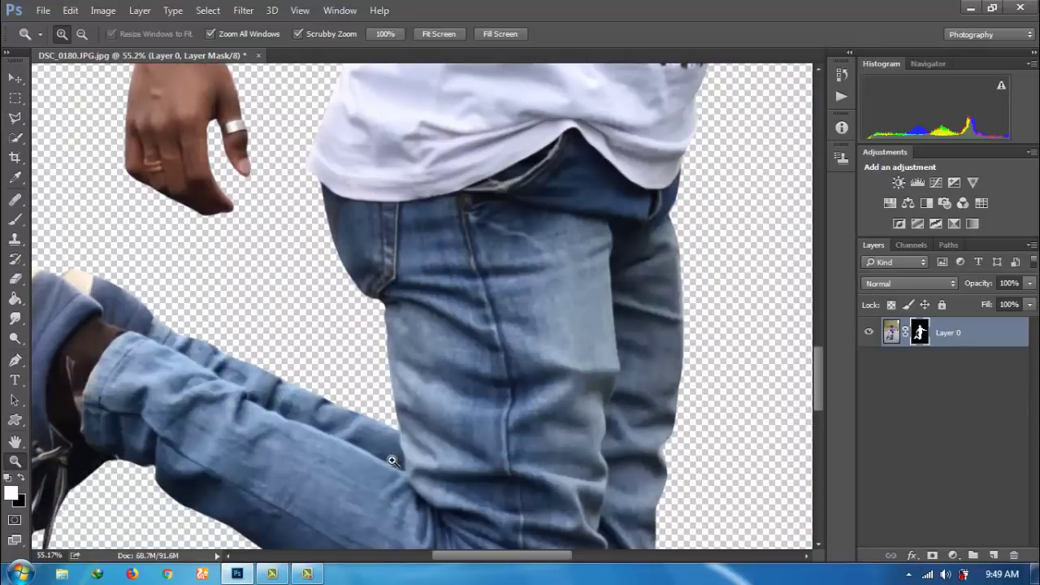
scroll(412, 499, down, 3)
drag(512, 554, 424, 555)
right_click(918, 333)
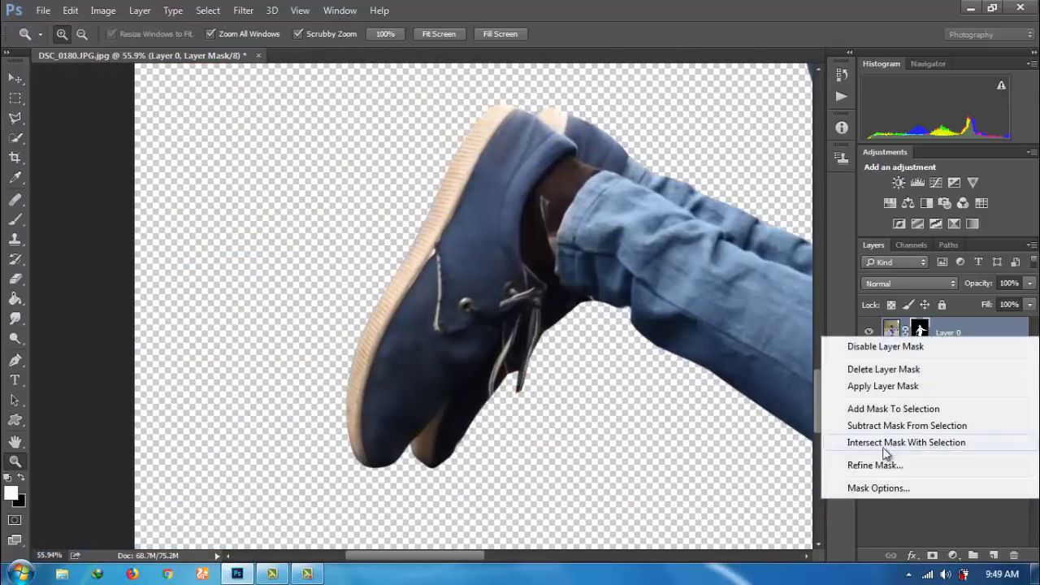
click(877, 463)
- Brush Refine Radius over the dangling laces and grey halo, then accept
mouse_move(525, 370)
mouse_down()
mouse_move(518, 424)
mouse_move(509, 389)
mouse_move(524, 428)
mouse_up()
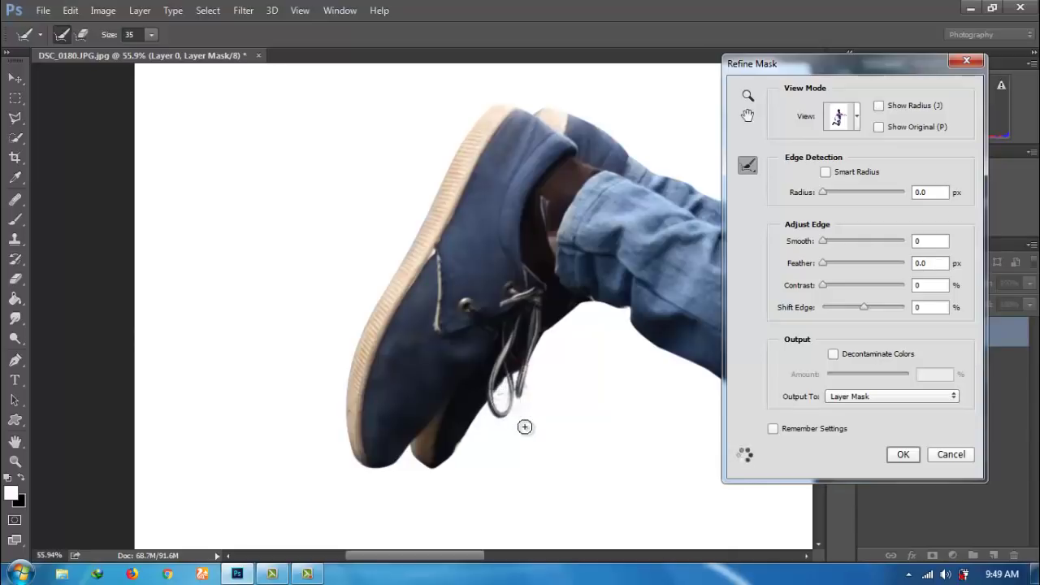
drag(537, 358, 562, 329)
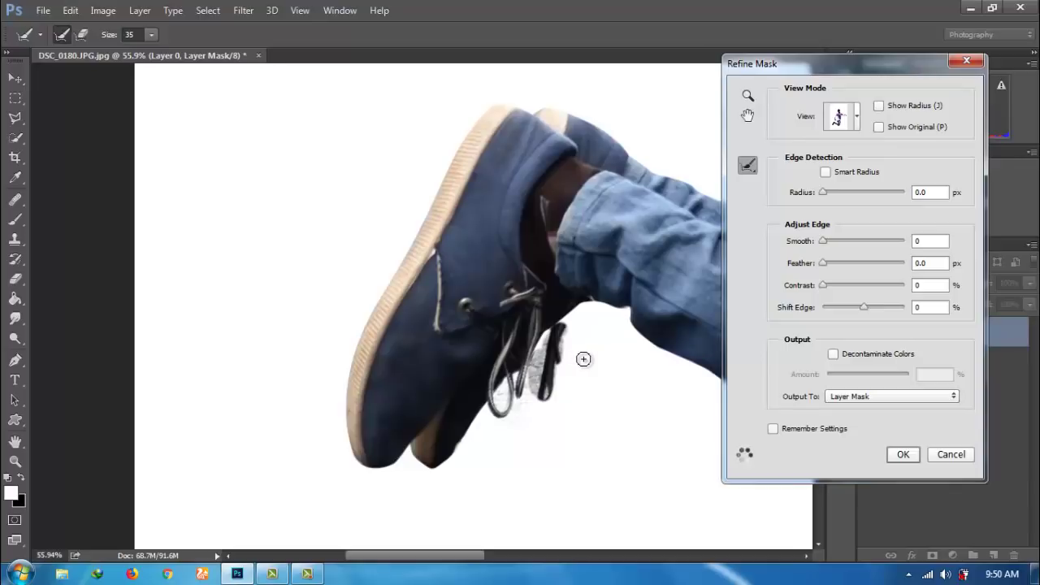
drag(567, 319, 574, 401)
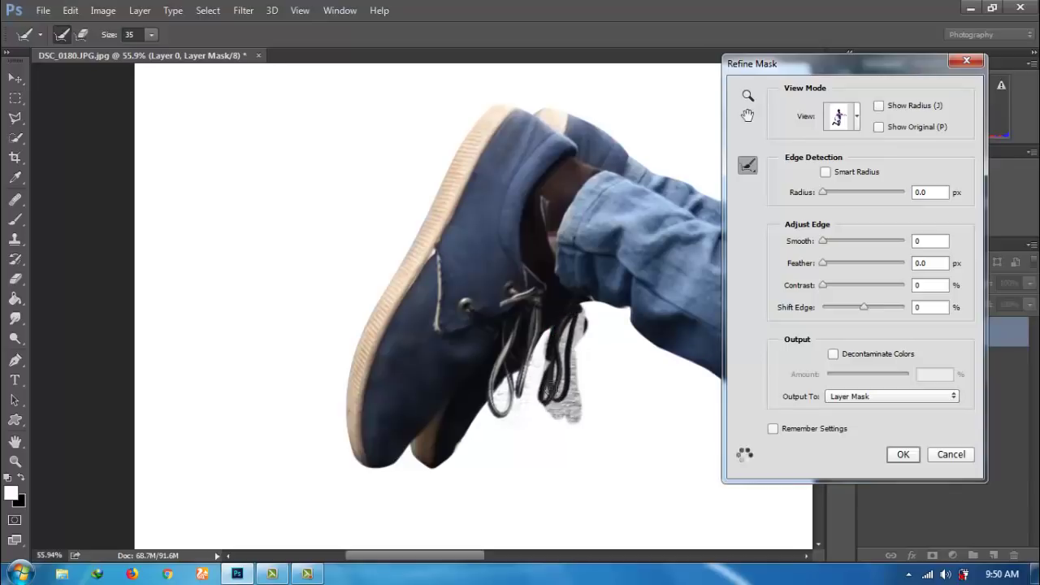
drag(549, 388, 549, 333)
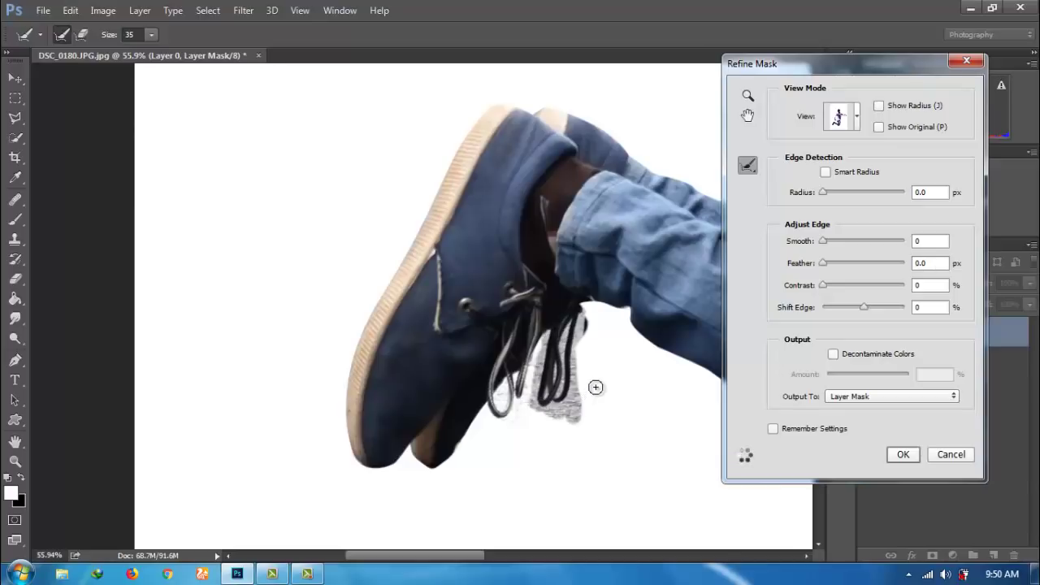
mouse_move(590, 320)
mouse_down()
mouse_move(600, 357)
mouse_move(593, 307)
mouse_up()
drag(588, 364, 591, 386)
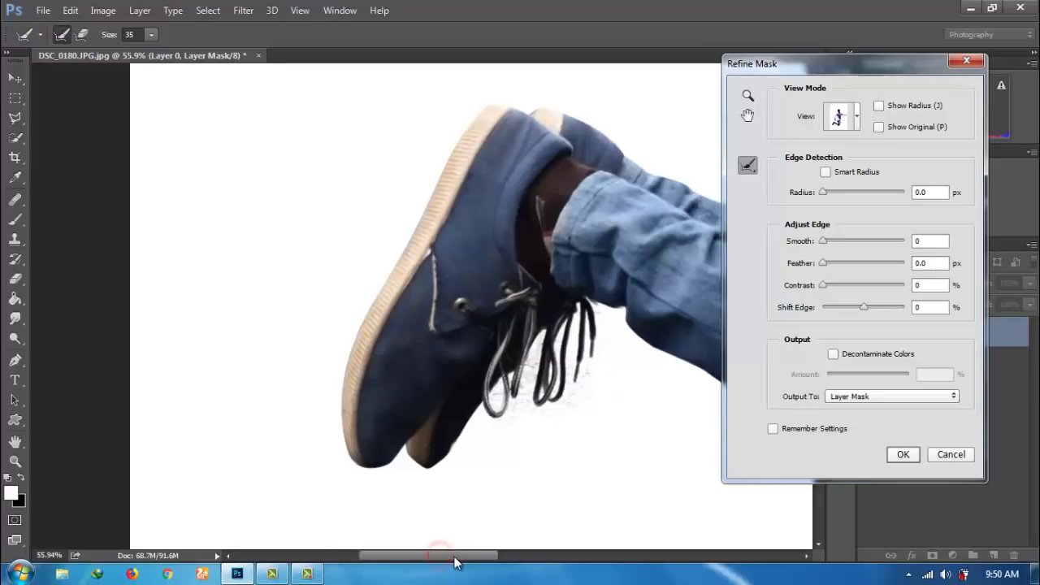
drag(441, 557, 454, 557)
click(902, 454)
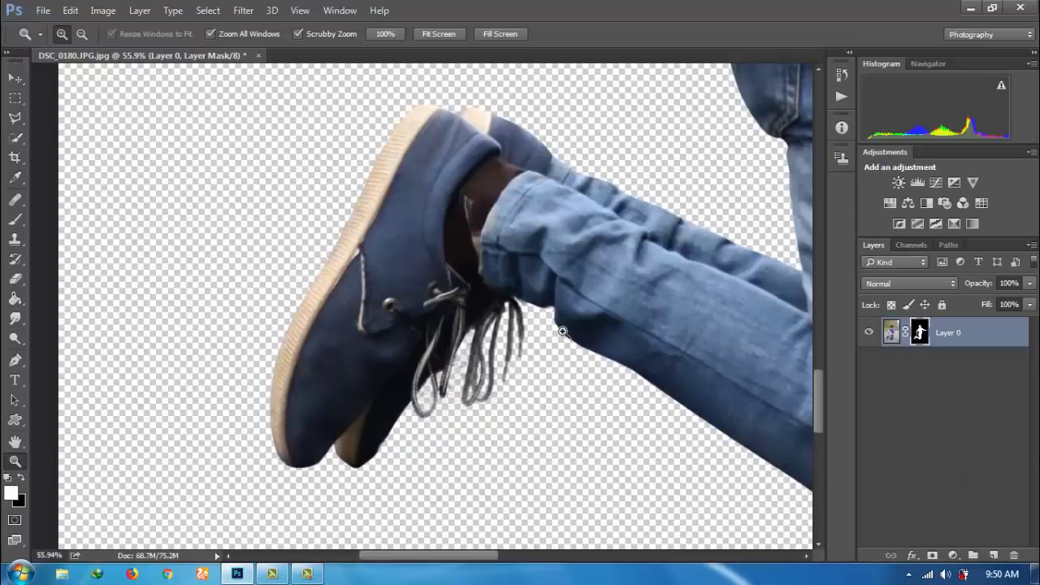
- Zoom in on the outstretched hand
drag(562, 331, 455, 333)
mouse_move(481, 556)
mouse_down()
mouse_move(505, 561)
mouse_move(523, 540)
mouse_up()
mouse_move(657, 195)
mouse_down()
mouse_move(646, 211)
mouse_move(671, 421)
mouse_move(652, 398)
mouse_up()
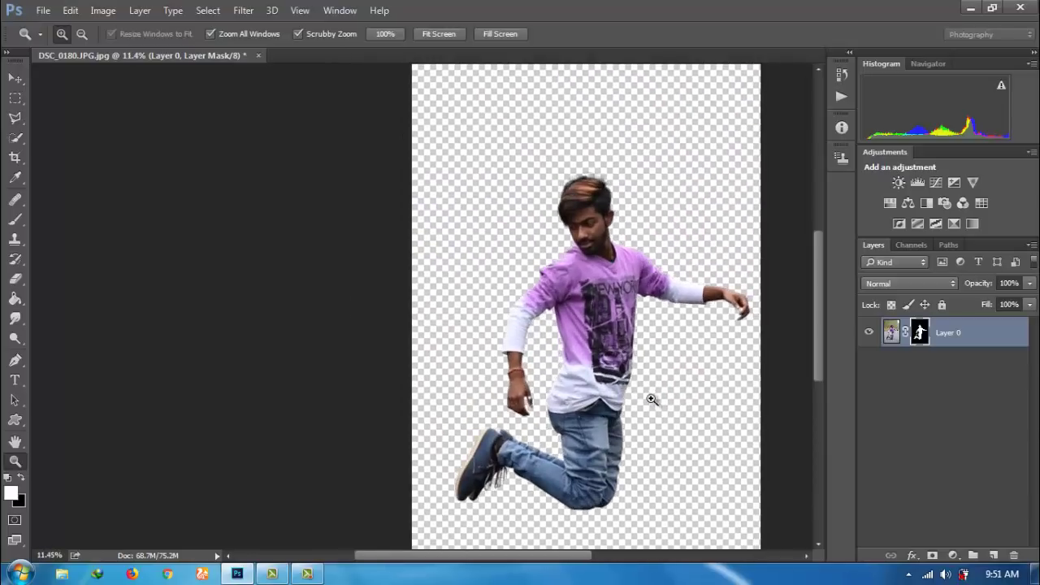
mouse_move(725, 308)
mouse_down()
mouse_move(777, 309)
mouse_move(822, 357)
mouse_move(845, 345)
mouse_up()
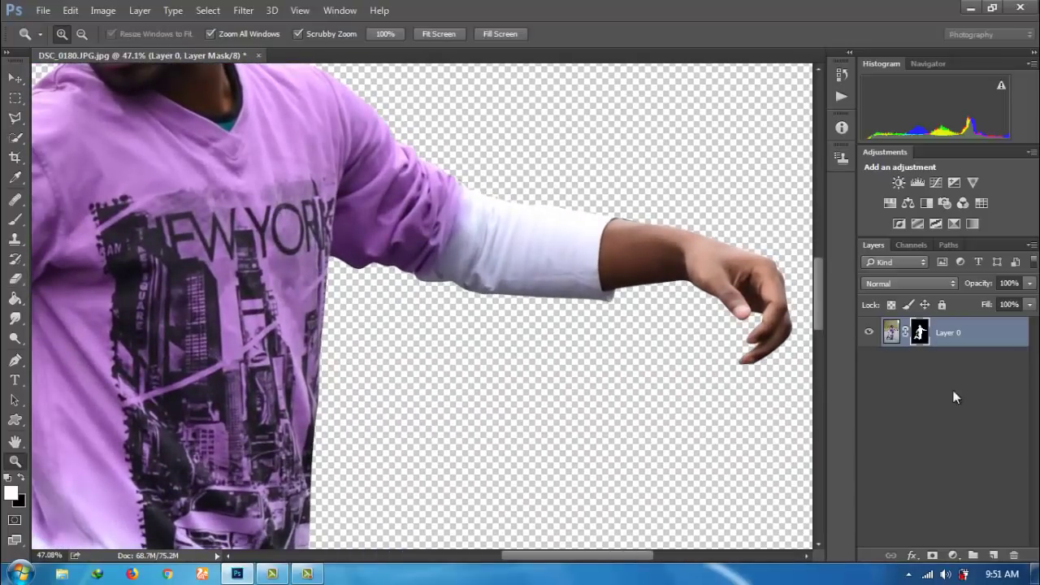
- Open Refine Mask, cancel it without changes, and bring up the mask's options again
right_click(924, 340)
click(866, 469)
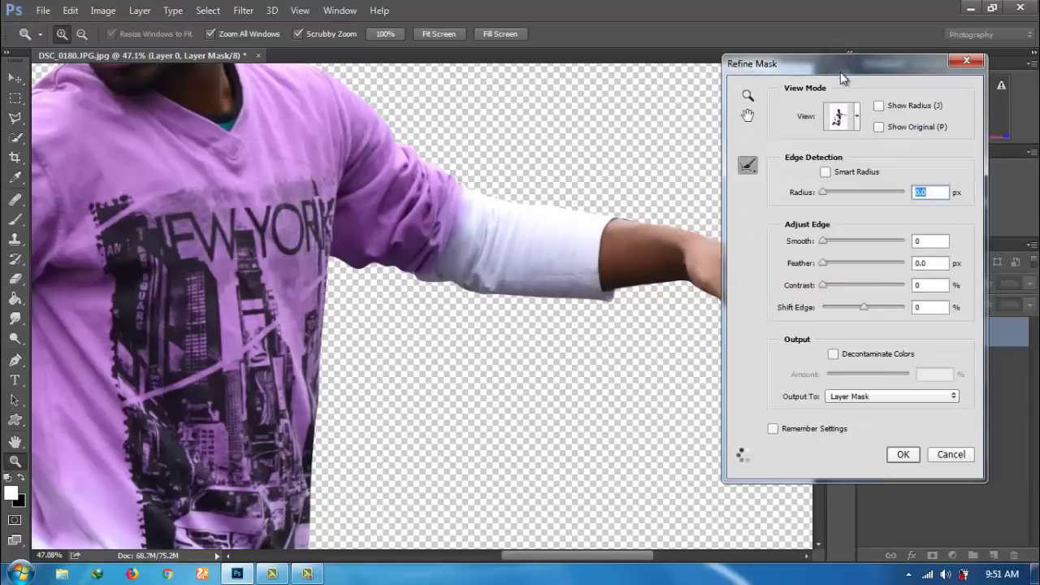
drag(836, 67, 949, 73)
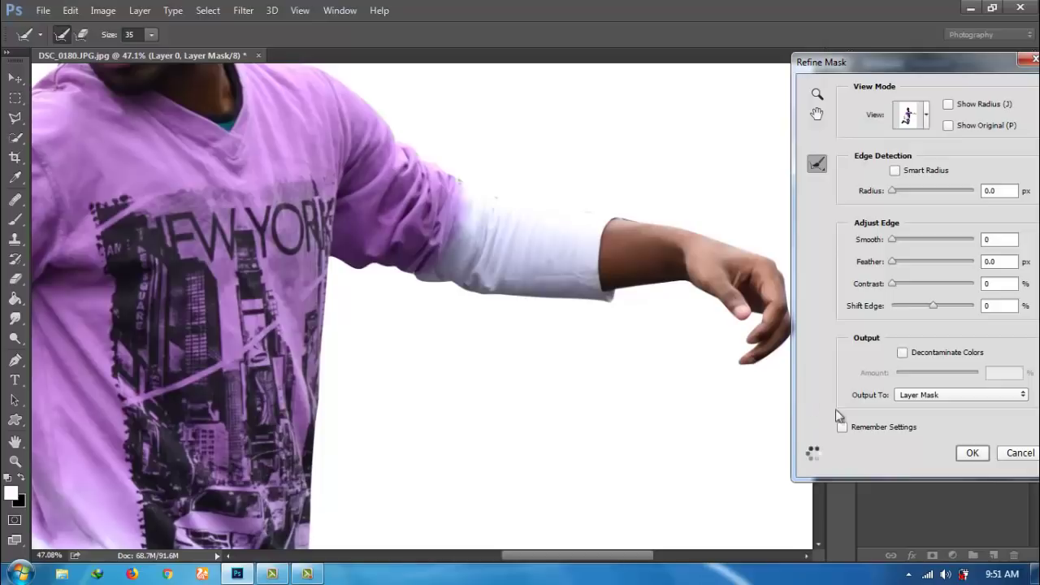
click(1021, 452)
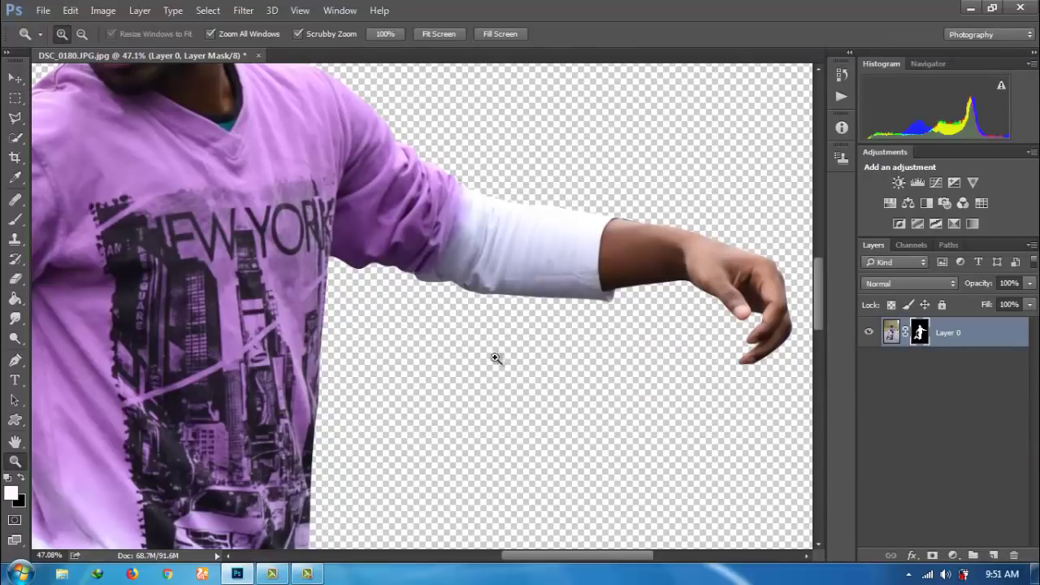
right_click(917, 344)
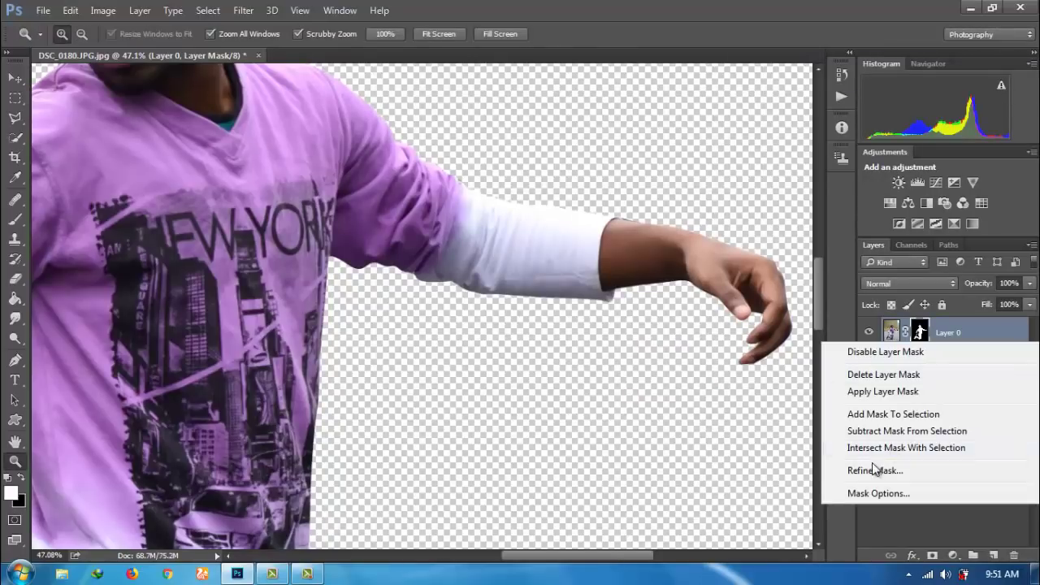
- Apply the layer mask permanently to Layer 0 and zoom out to the whole figure
click(870, 391)
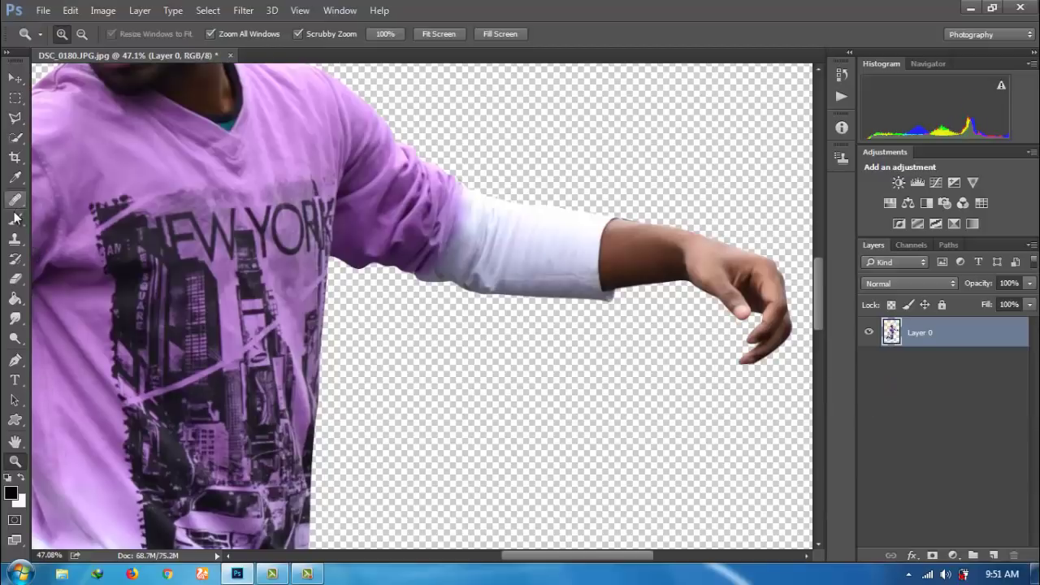
click(14, 278)
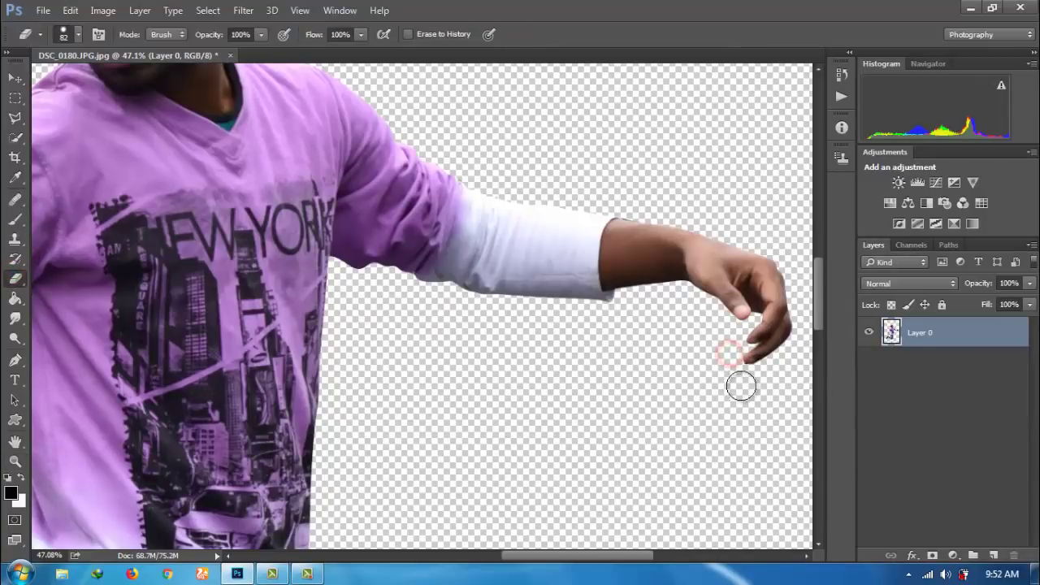
click(14, 460)
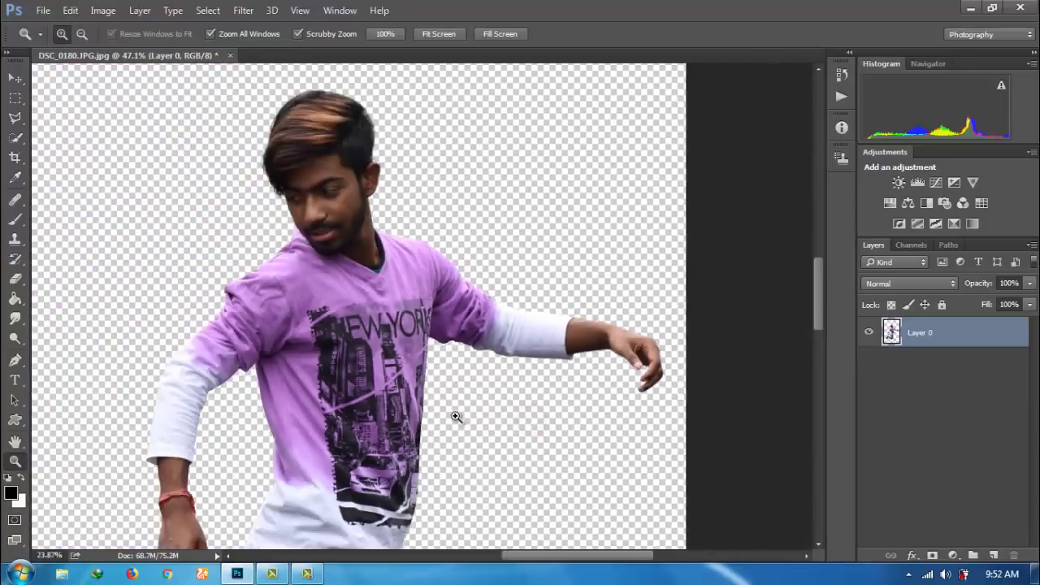
drag(523, 419, 454, 418)
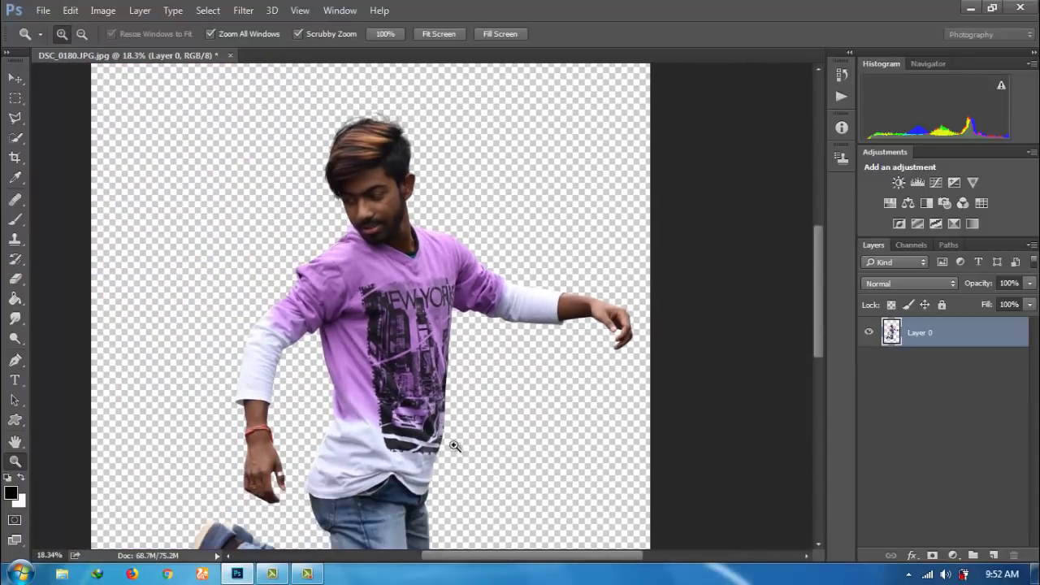
scroll(422, 395, down, 2)
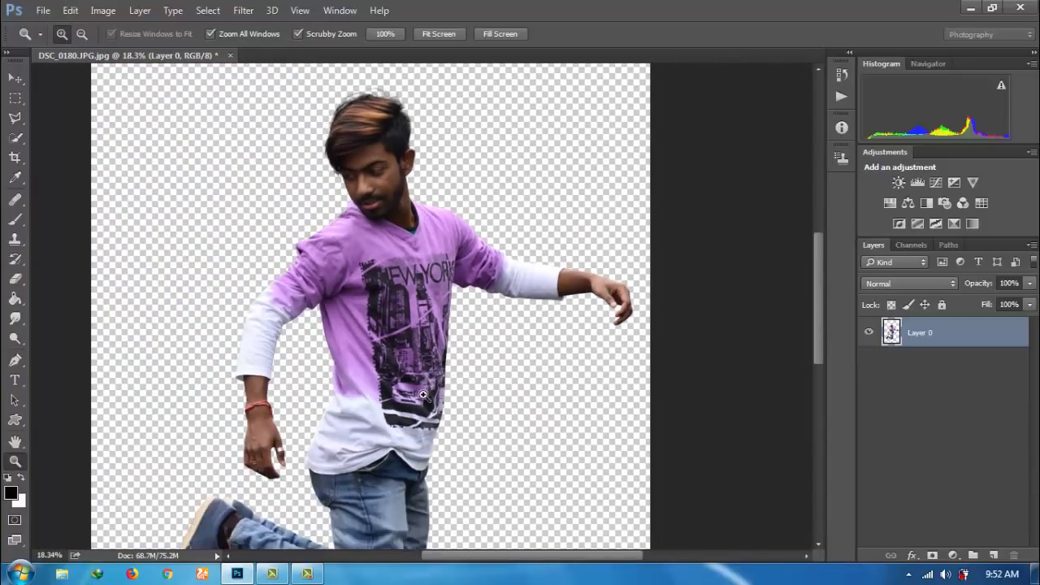
- Lasso the face and both forearms and copy them onto a new Layer 1
click(15, 117)
click(42, 118)
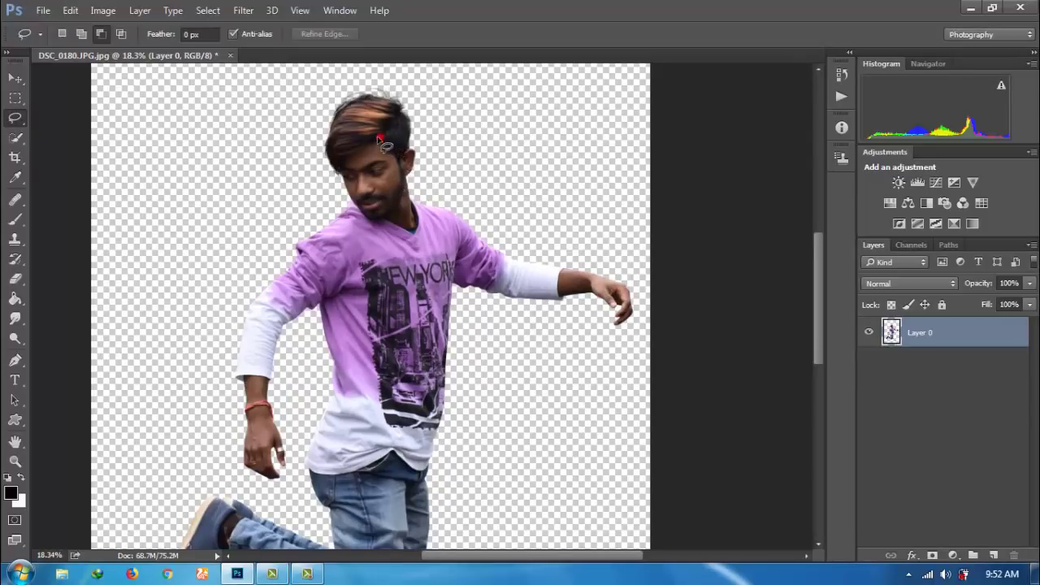
drag(378, 137, 335, 153)
mouse_move(412, 181)
mouse_down()
mouse_move(421, 154)
mouse_move(380, 139)
mouse_up()
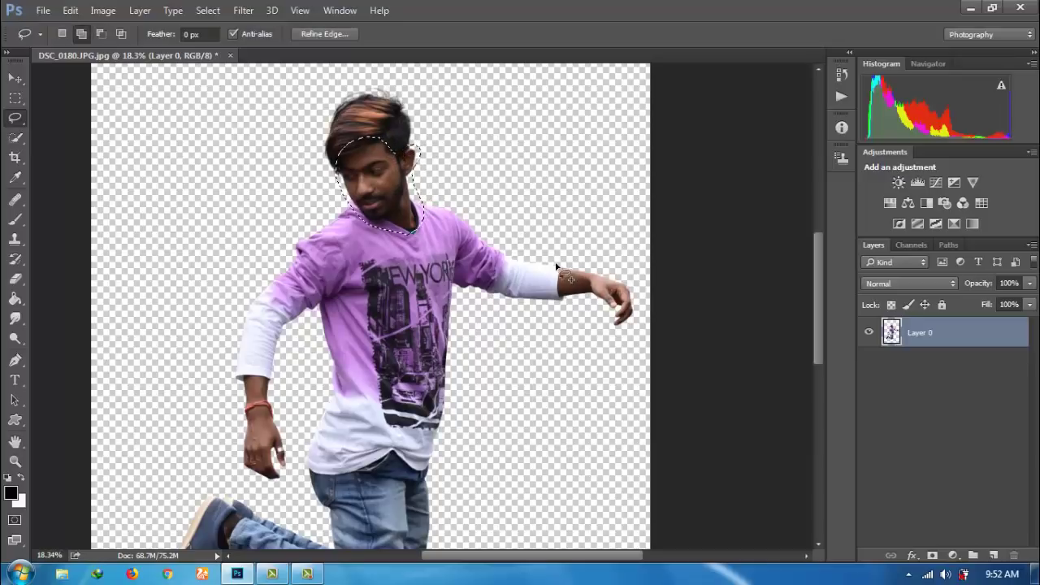
mouse_move(559, 260)
mouse_down()
mouse_move(557, 303)
mouse_move(647, 325)
mouse_move(636, 286)
mouse_move(559, 260)
mouse_up()
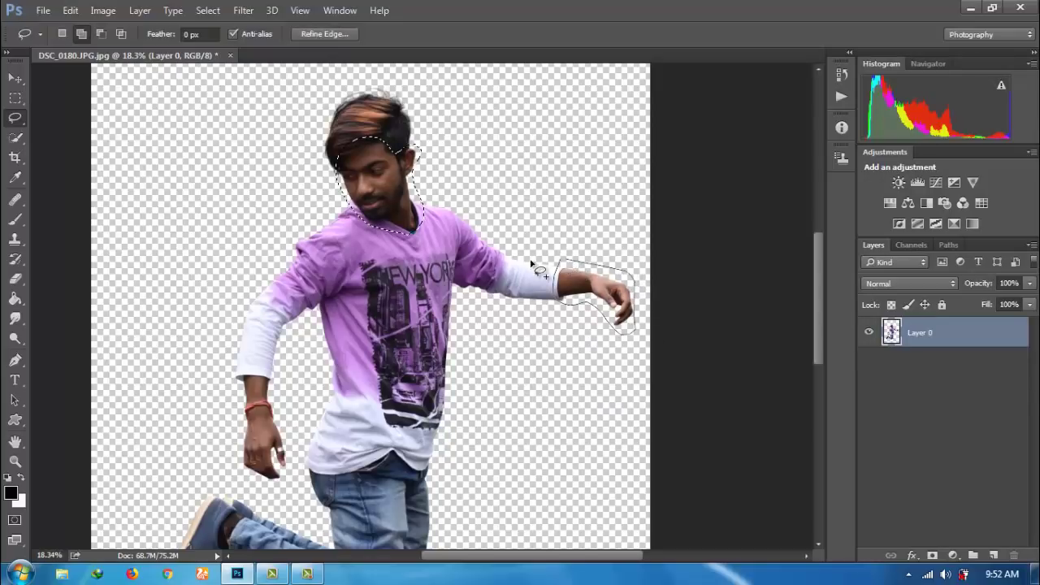
mouse_move(278, 376)
mouse_down()
mouse_move(292, 402)
mouse_move(297, 459)
mouse_move(286, 494)
mouse_move(236, 473)
mouse_move(233, 378)
mouse_up()
right_click(248, 412)
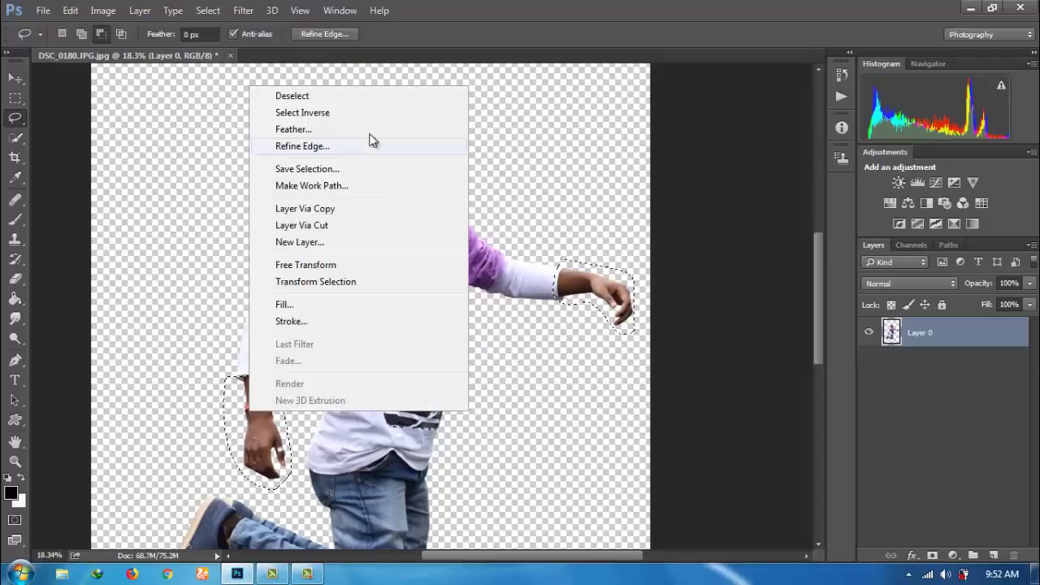
click(324, 208)
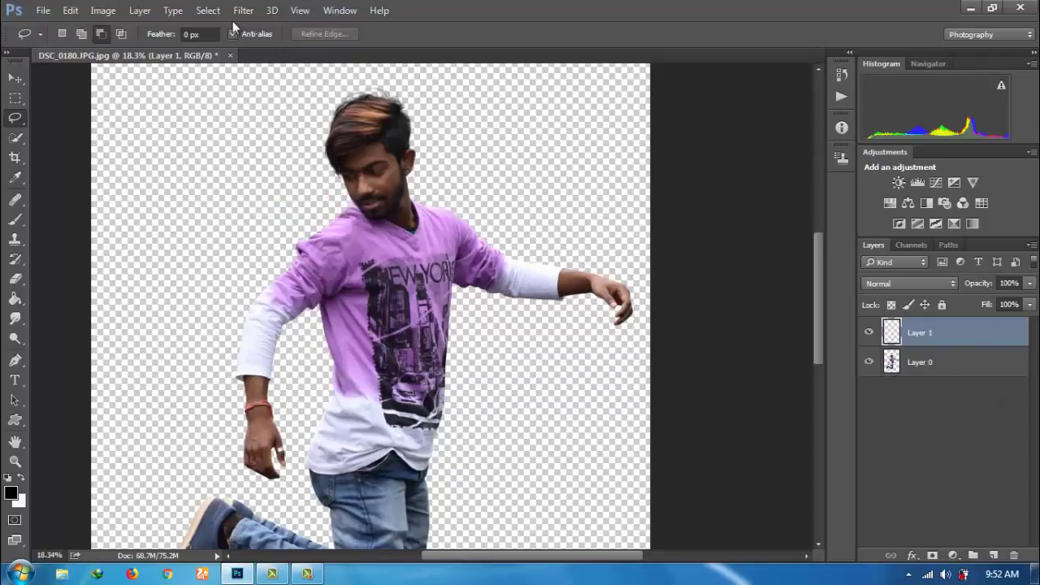
- Camera Raw Filter on Layer 1: Exposure +0.60, Highlights/Shadows +19, Whites +43, Contrast +2, Luminance 3
click(242, 10)
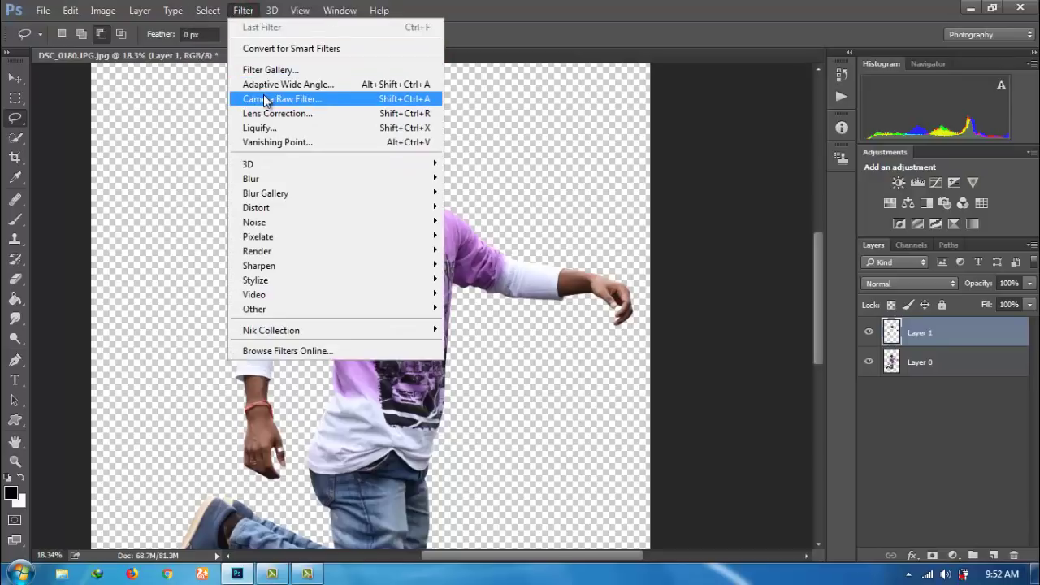
click(264, 98)
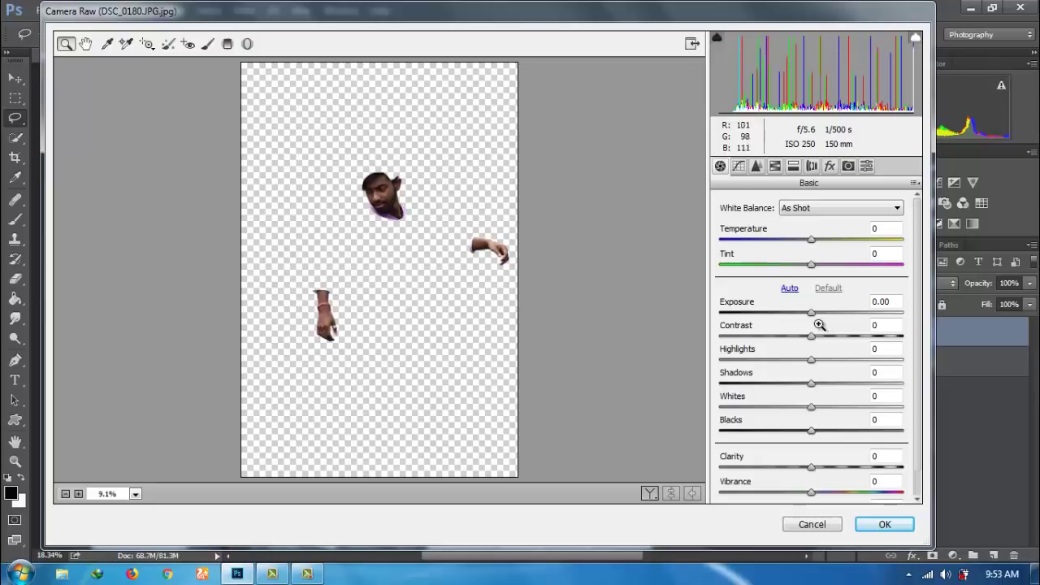
drag(813, 318, 822, 317)
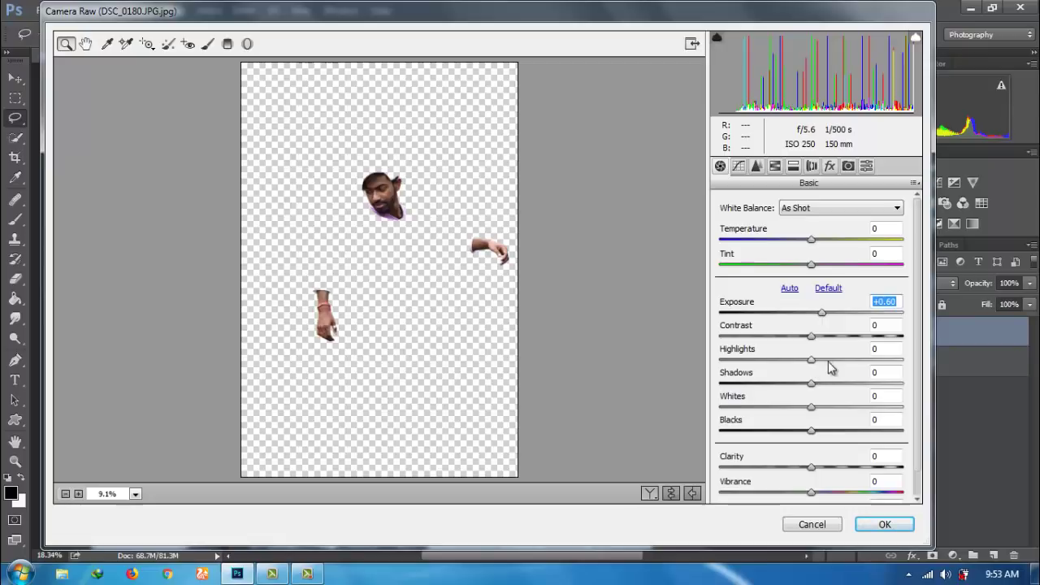
click(814, 383)
drag(816, 388, 853, 409)
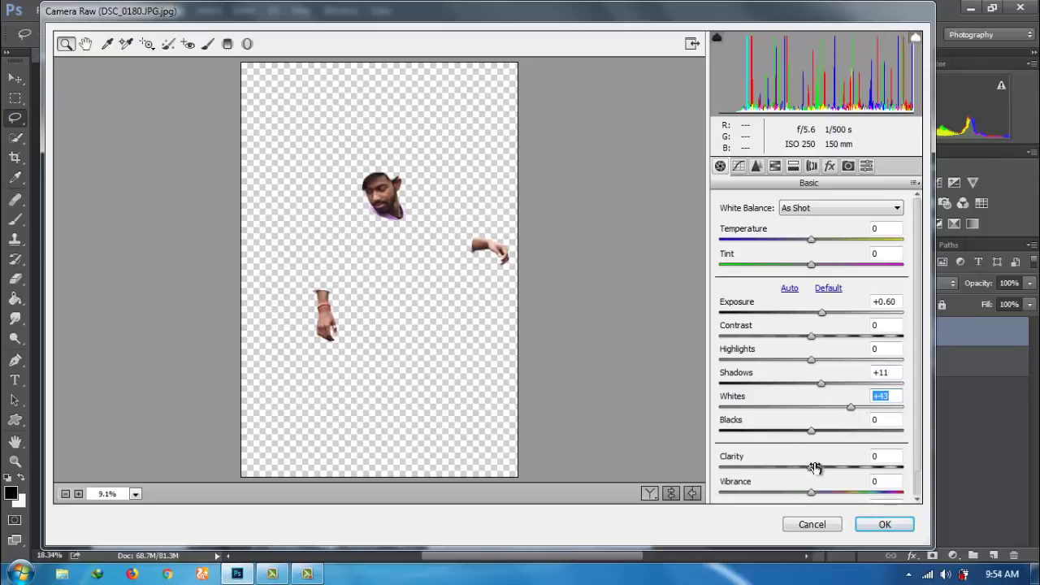
mouse_move(812, 360)
mouse_down()
mouse_move(828, 363)
mouse_move(827, 393)
mouse_up()
drag(811, 336, 814, 336)
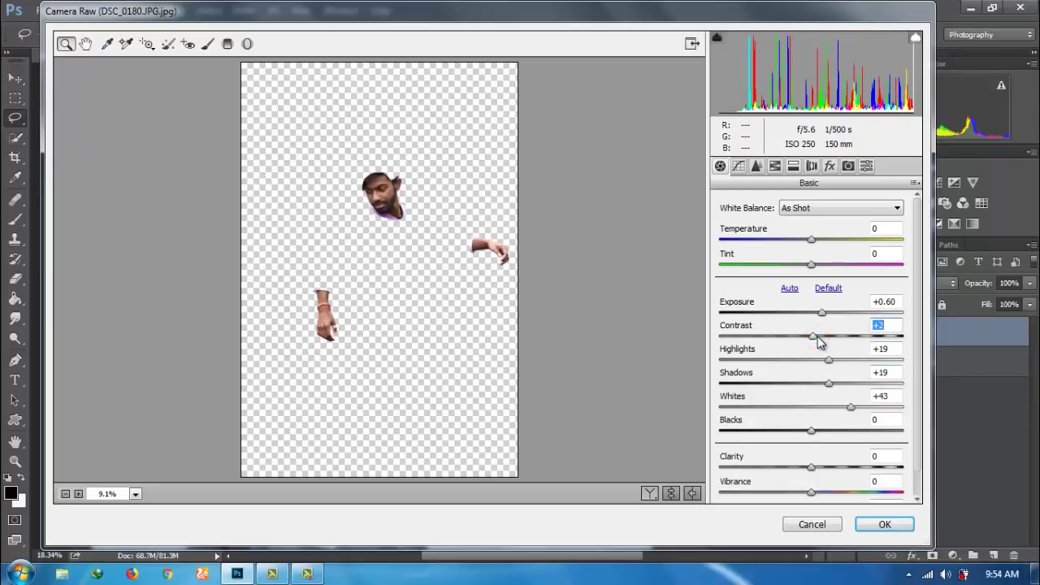
click(756, 167)
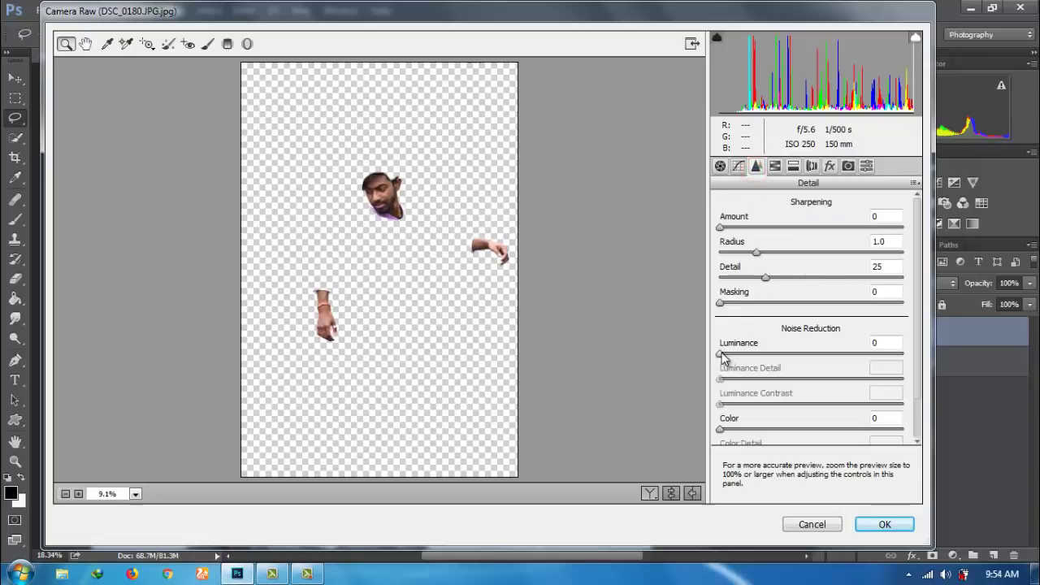
drag(721, 354, 727, 354)
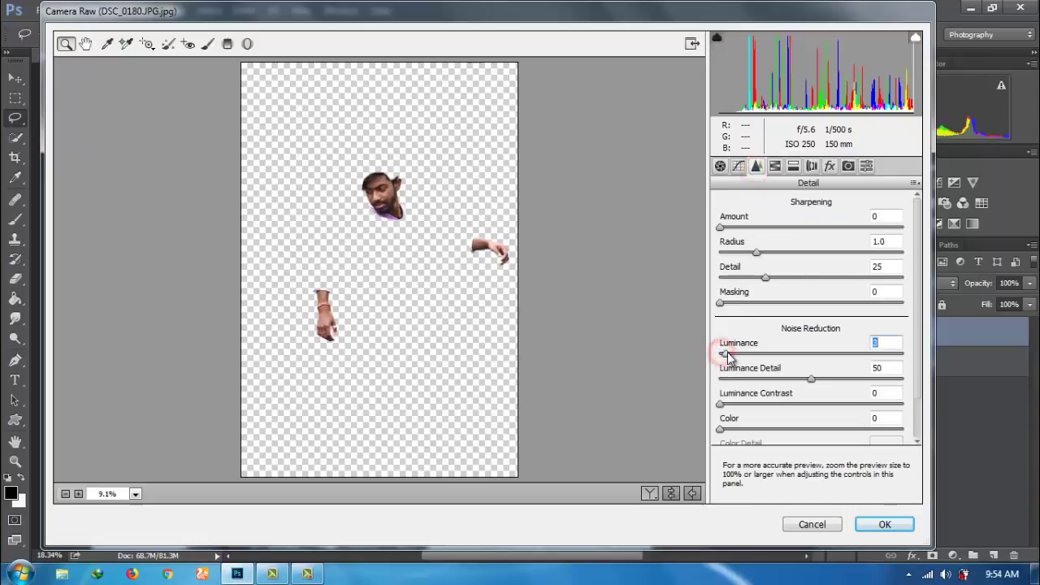
click(885, 524)
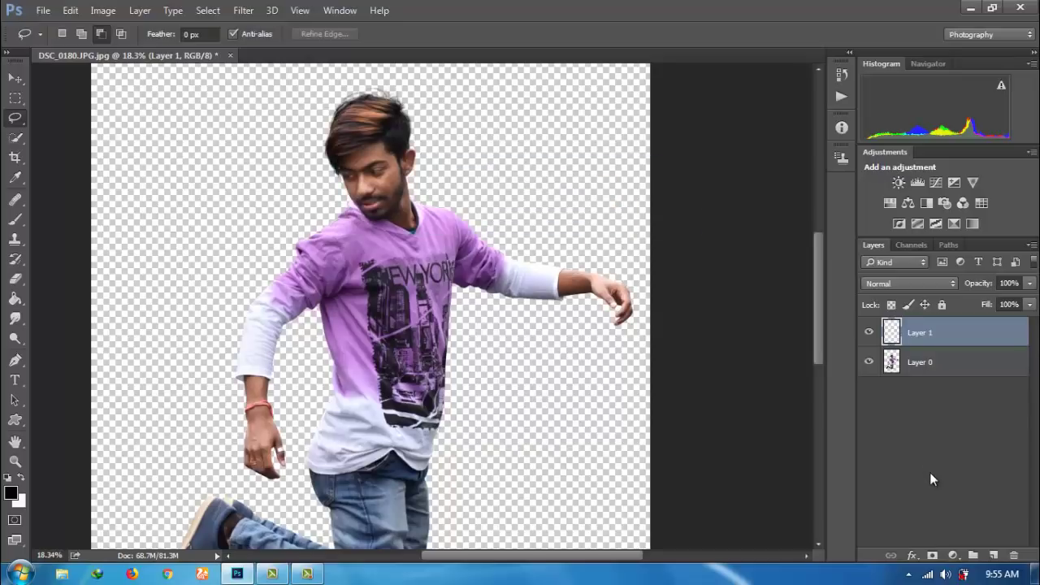
- Erase stray edge pixels around the hair and white sleeve with a soft 82 px eraser
click(15, 280)
click(383, 134)
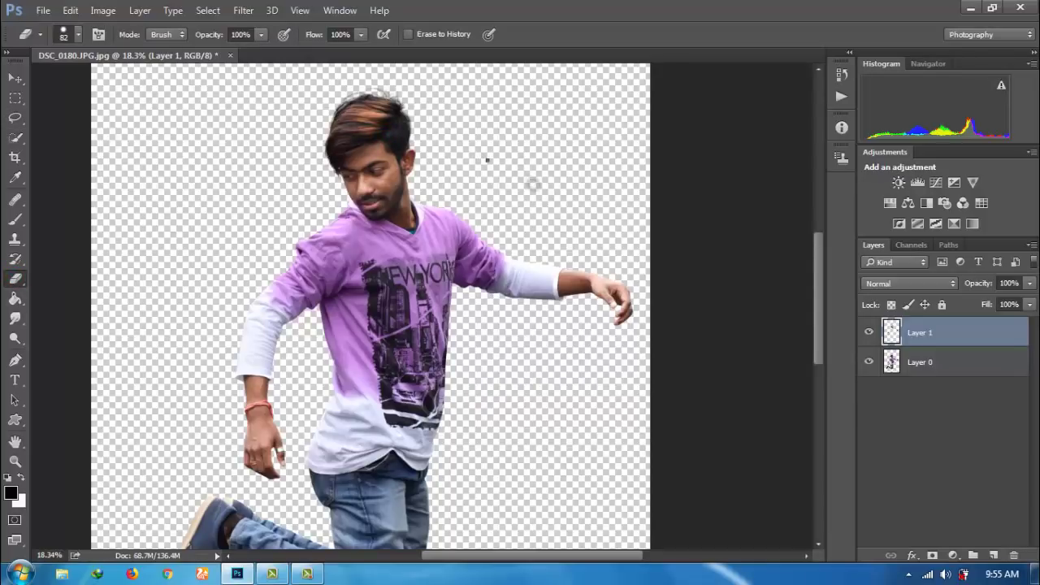
right_click(532, 185)
click(513, 298)
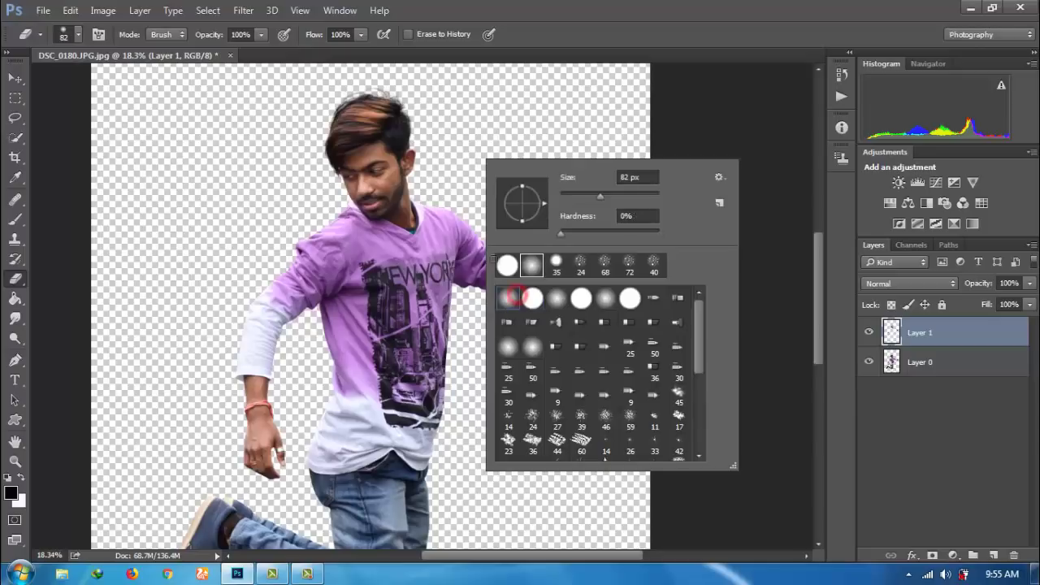
click(415, 148)
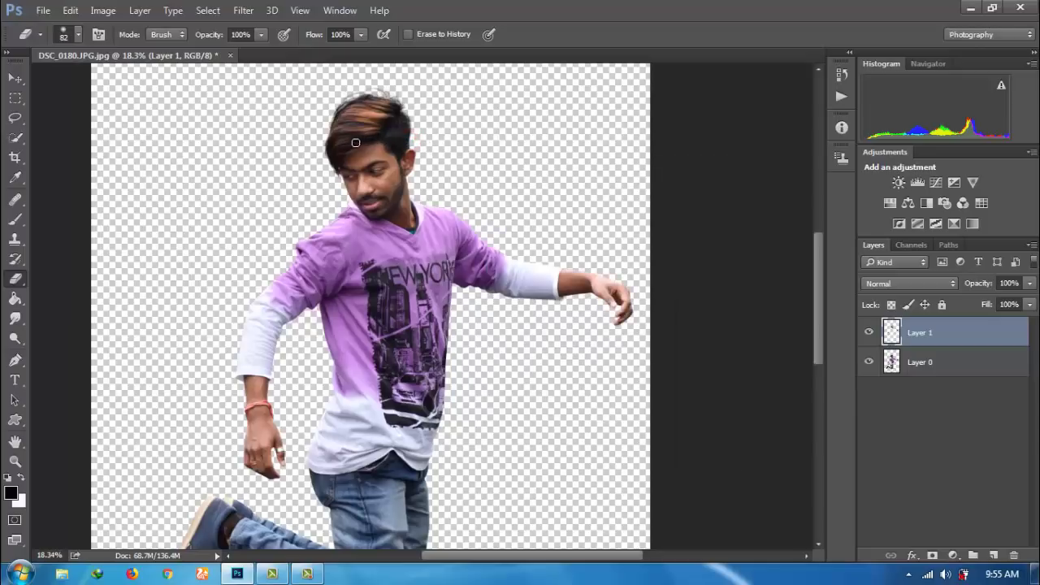
click(530, 281)
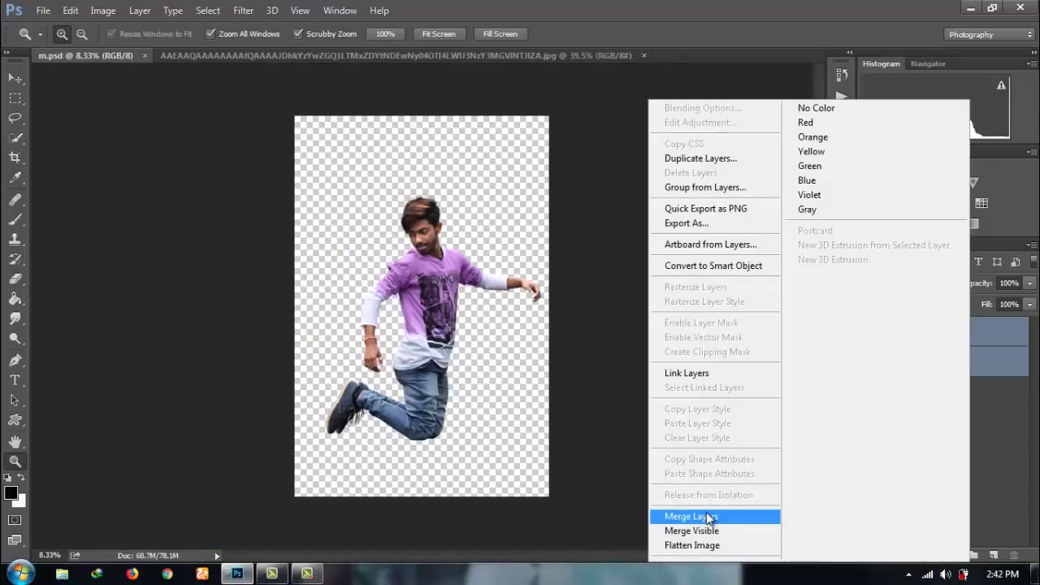
- Merge the two layers, add a new layer, sample the hand's skin tone, and set it to Screen
click(706, 516)
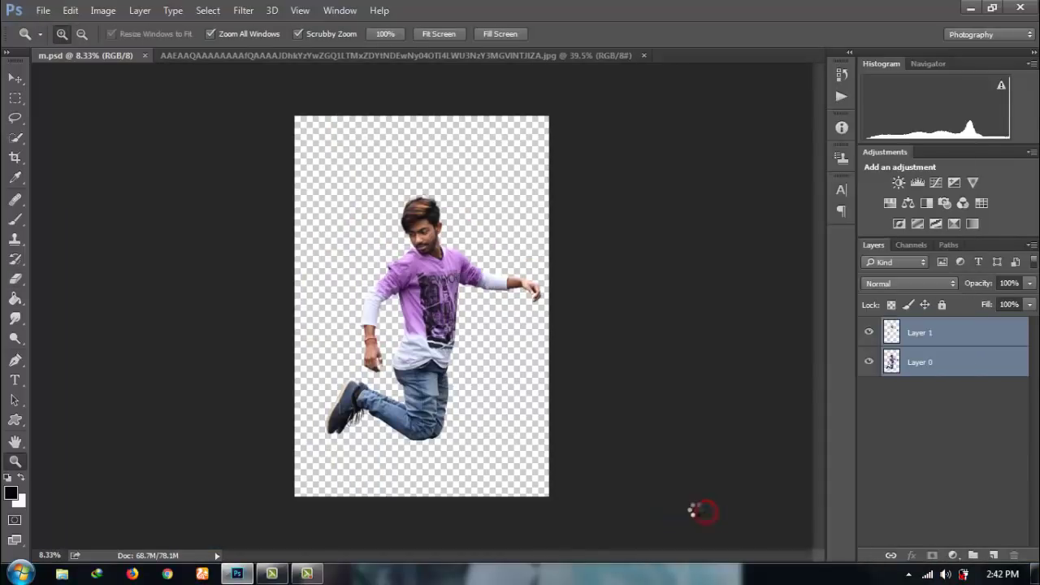
click(991, 556)
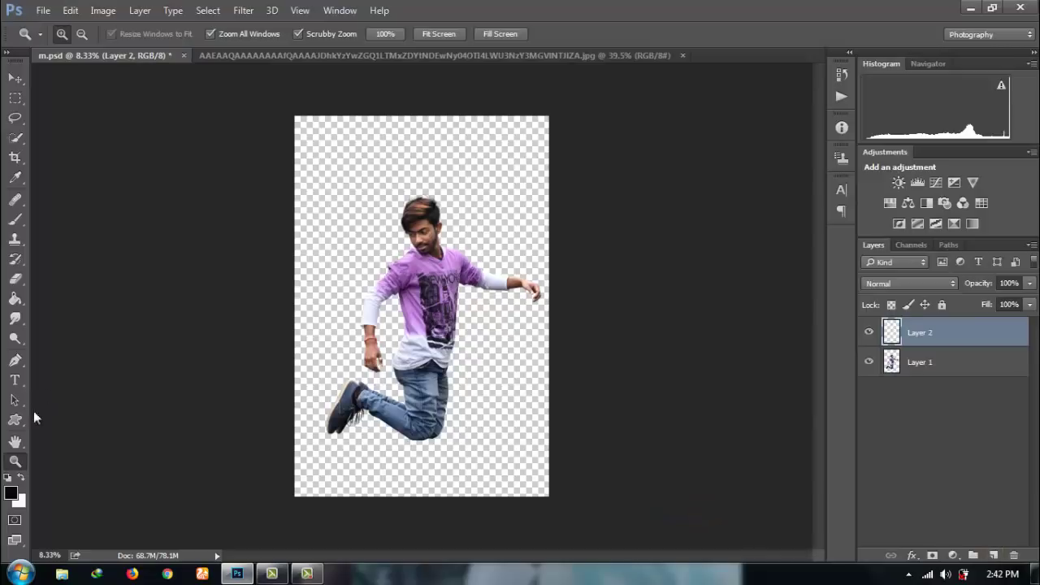
drag(484, 232, 503, 249)
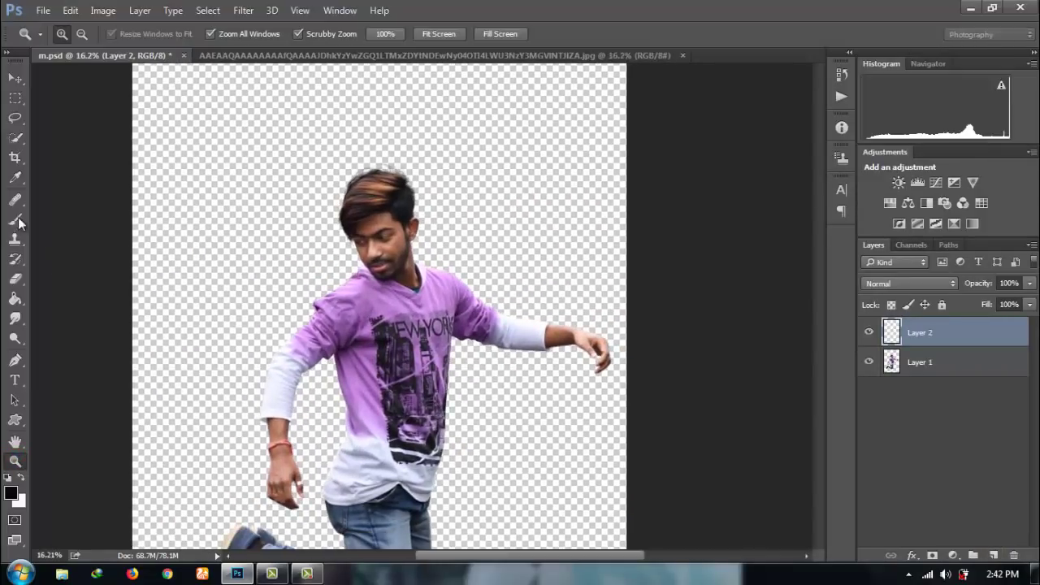
click(14, 177)
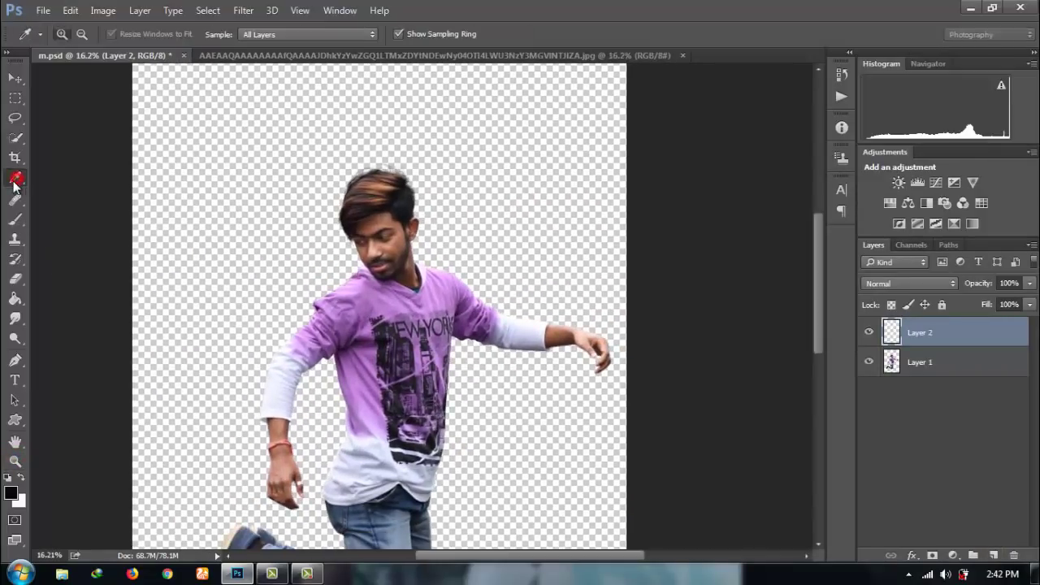
click(585, 334)
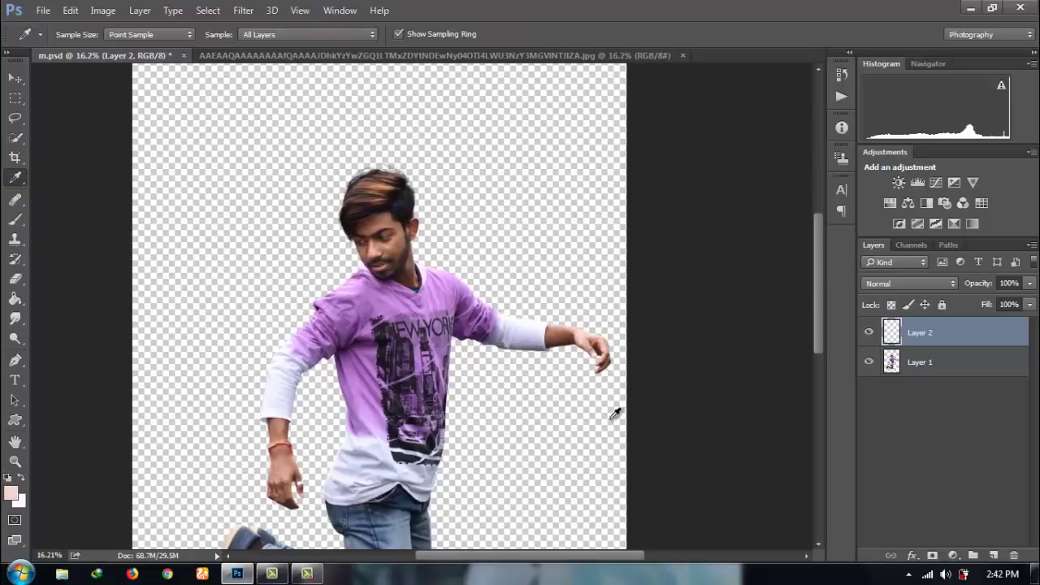
click(886, 288)
click(880, 388)
- Load a soft round 297 px brush for painting on Layer 2
click(898, 283)
click(898, 389)
click(910, 341)
click(15, 221)
scroll(414, 180, up, 5)
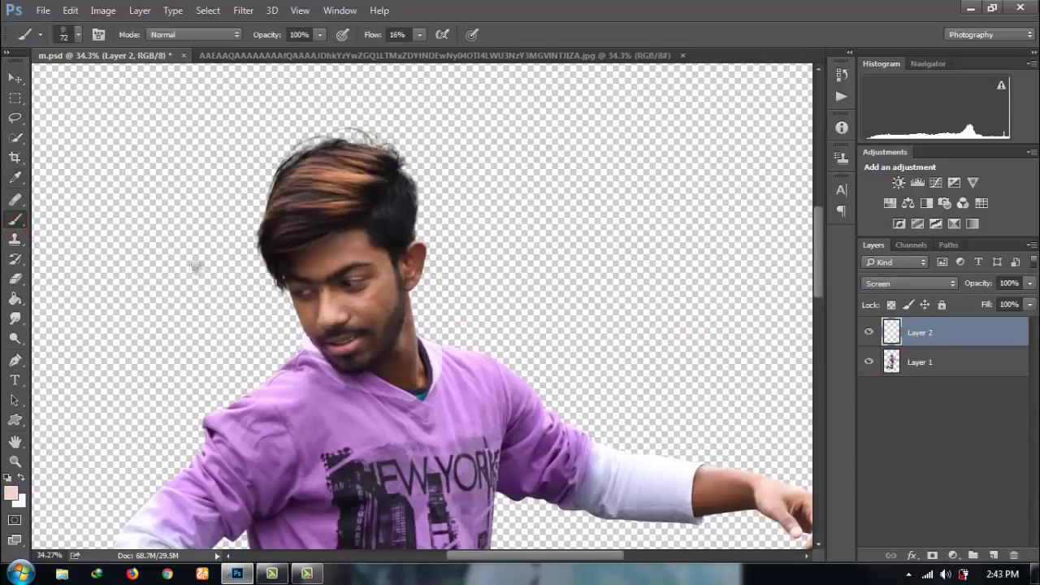
right_click(395, 297)
click(422, 390)
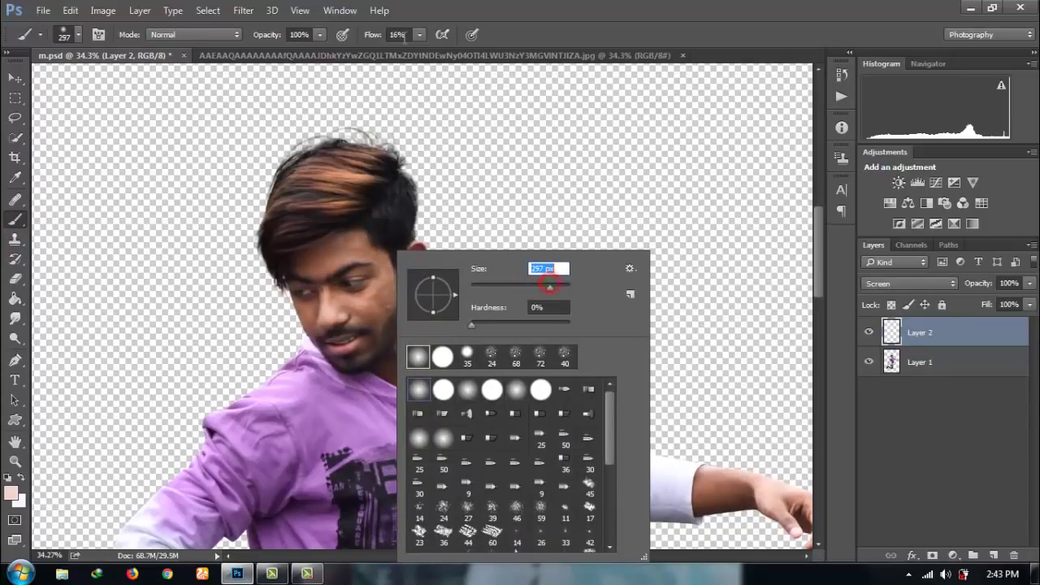
click(359, 244)
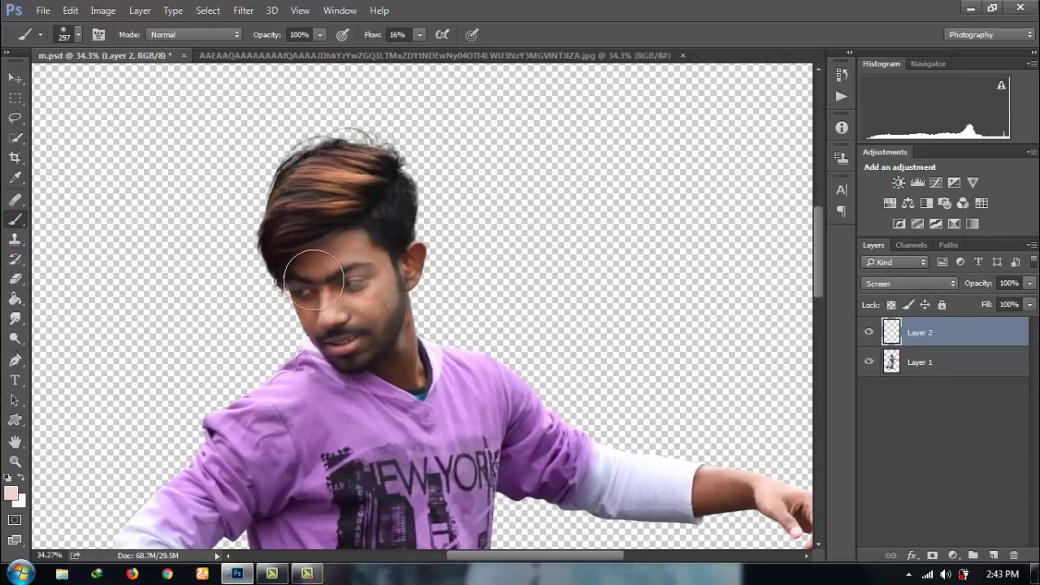
- Paint the skin-tone glow over the boy's face, eyes, hands and hair
drag(314, 277, 317, 320)
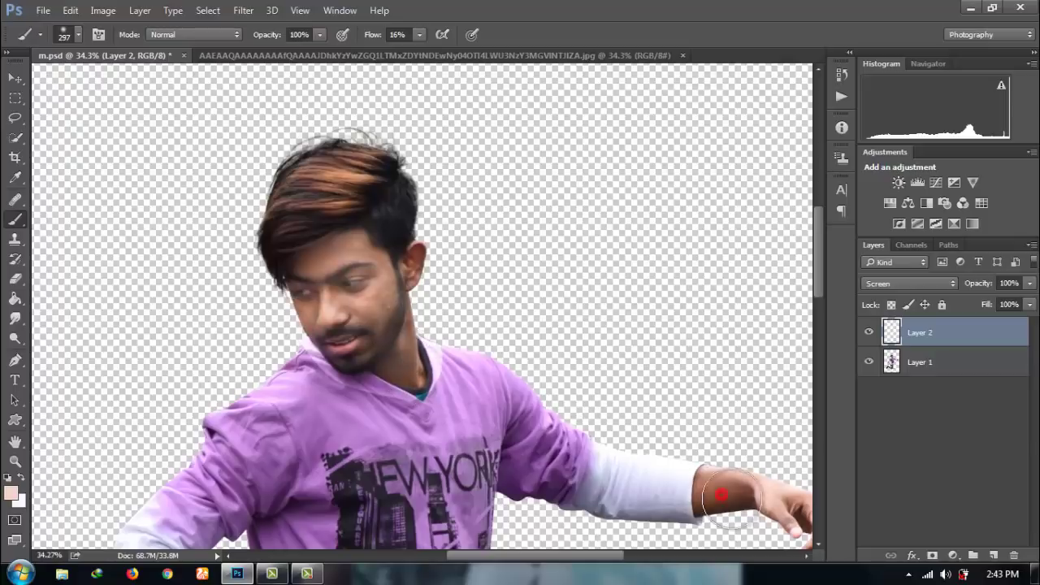
scroll(596, 448, down, 5)
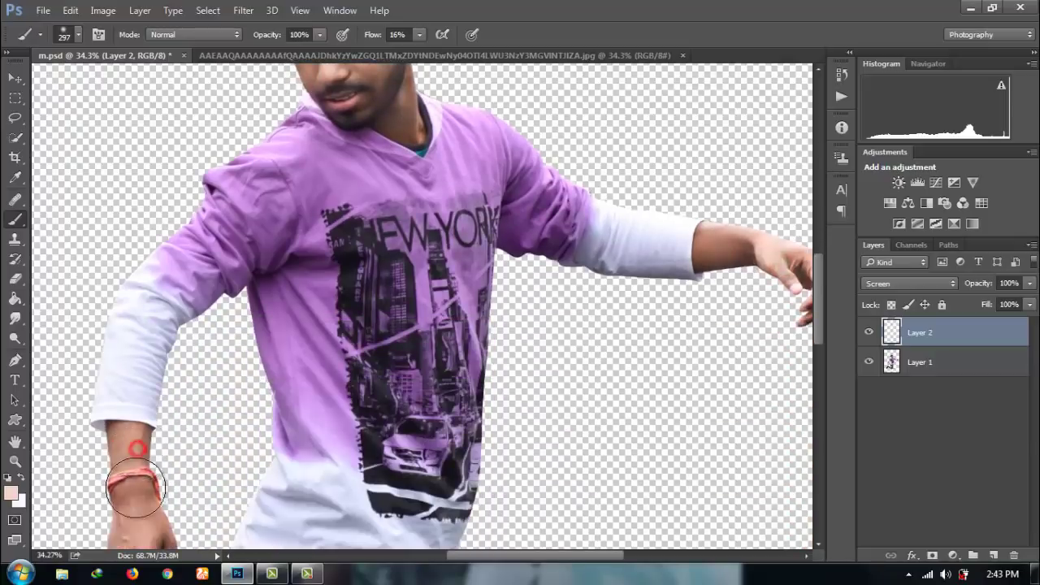
scroll(138, 480, down, 5)
drag(144, 464, 144, 371)
scroll(422, 243, up, 7)
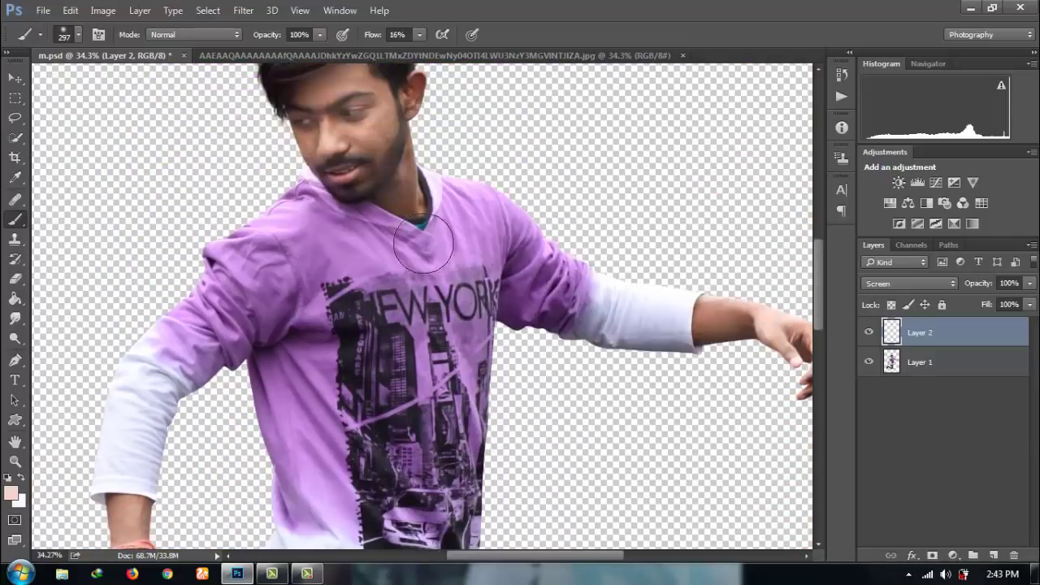
scroll(655, 461, up, 1)
scroll(402, 194, up, 2)
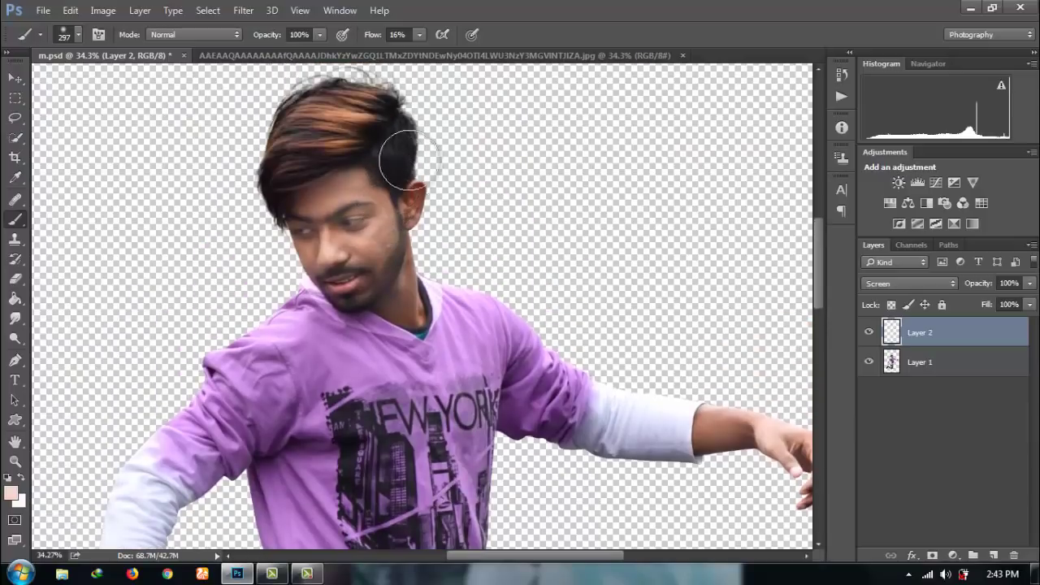
- Merge Layer 2 down into Layer 1 and zoom out to the whole figure
right_click(975, 372)
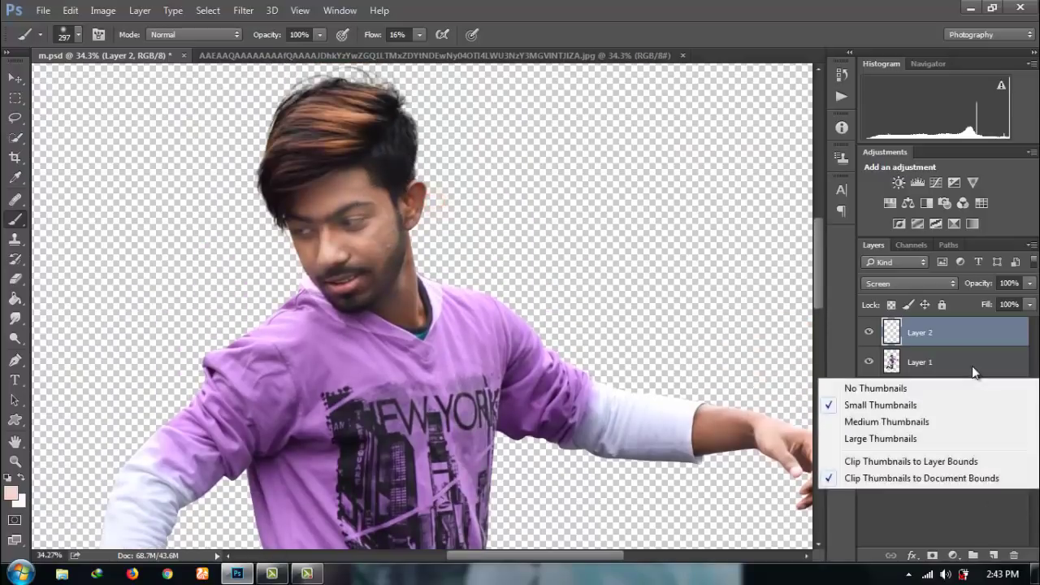
click(719, 525)
key(z)
mouse_move(520, 429)
mouse_down()
mouse_move(406, 429)
mouse_move(442, 429)
mouse_up()
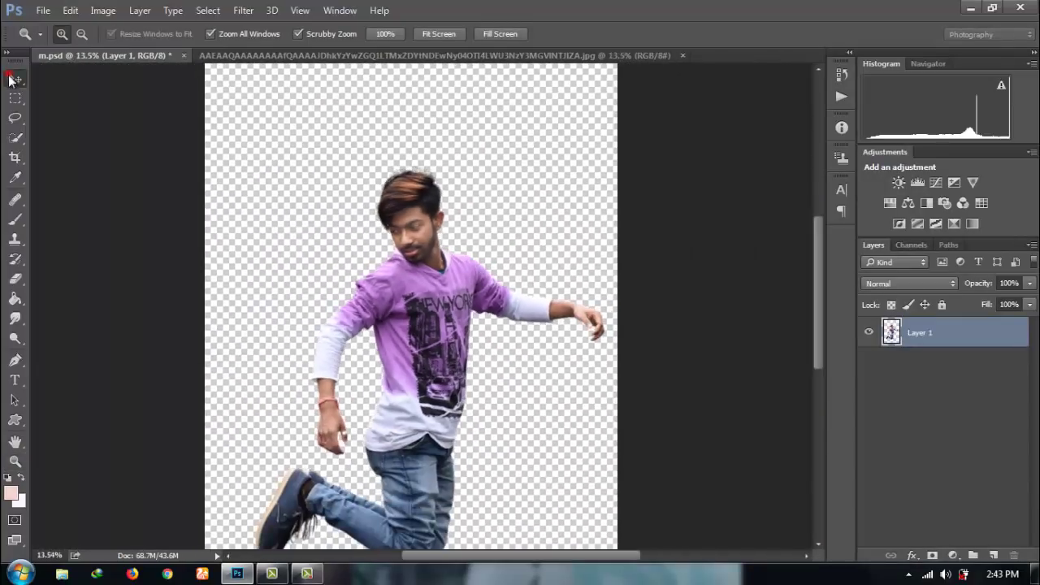
- Bring the boy into the sunset image and scale him down to fit the scene
click(13, 79)
drag(528, 260, 427, 286)
click(177, 34)
mouse_move(614, 480)
mouse_down()
mouse_move(353, 145)
mouse_move(450, 307)
mouse_up()
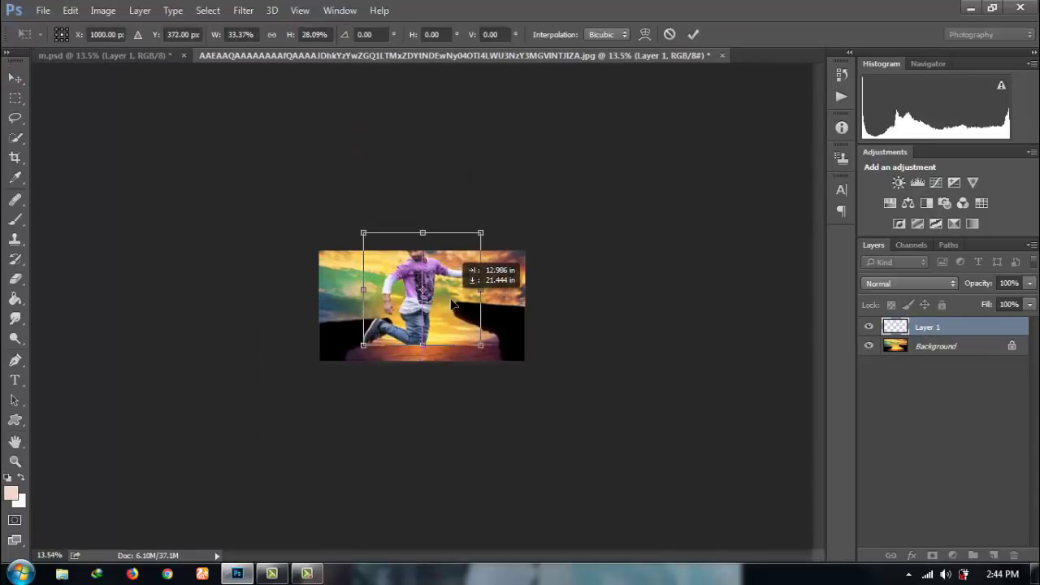
click(693, 34)
- Zoom in on the composite and nudge the boy's Layer 1 slightly down
click(898, 348)
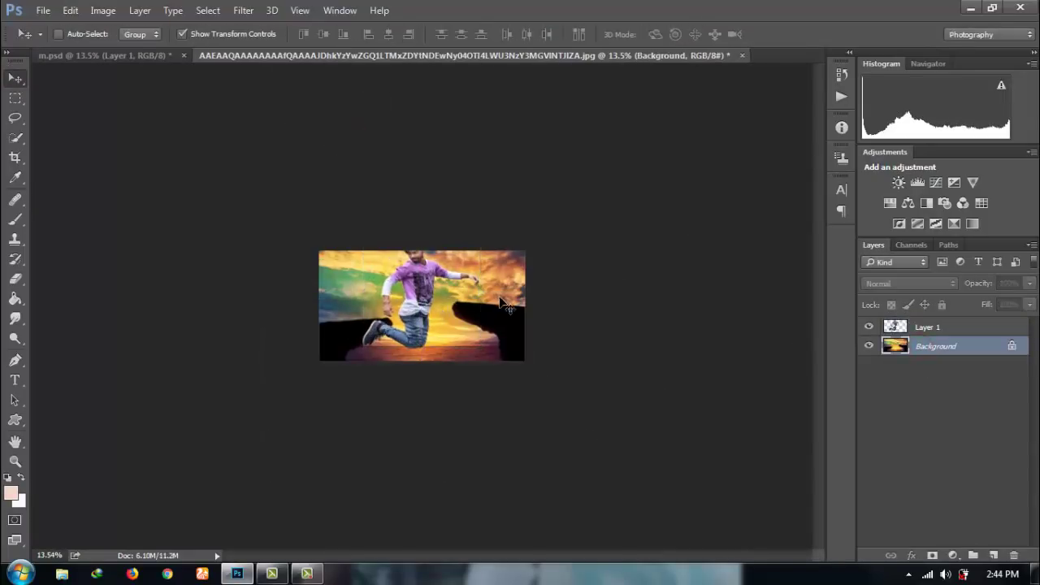
click(15, 465)
drag(423, 306, 517, 304)
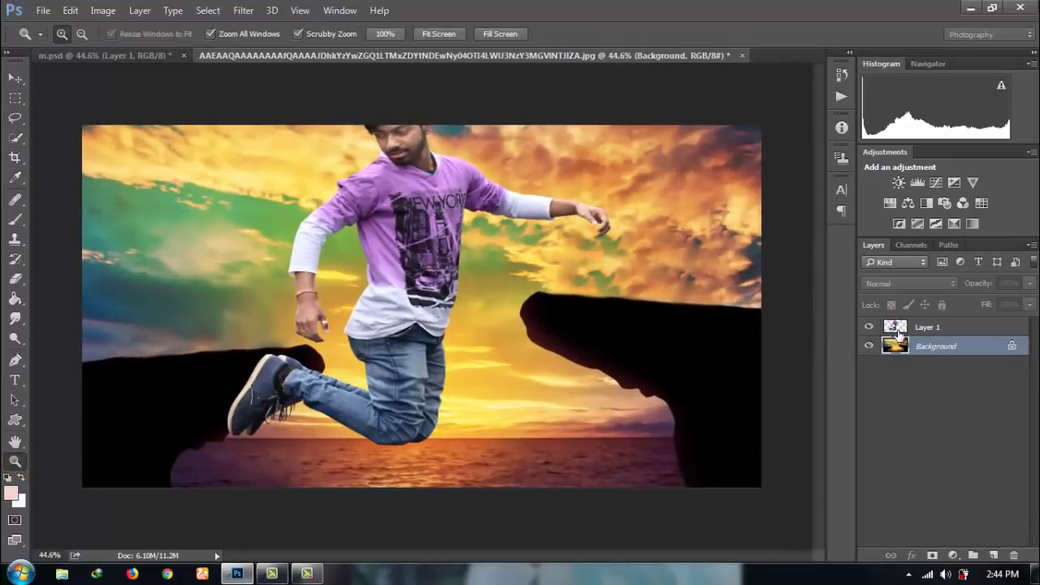
click(897, 329)
click(15, 78)
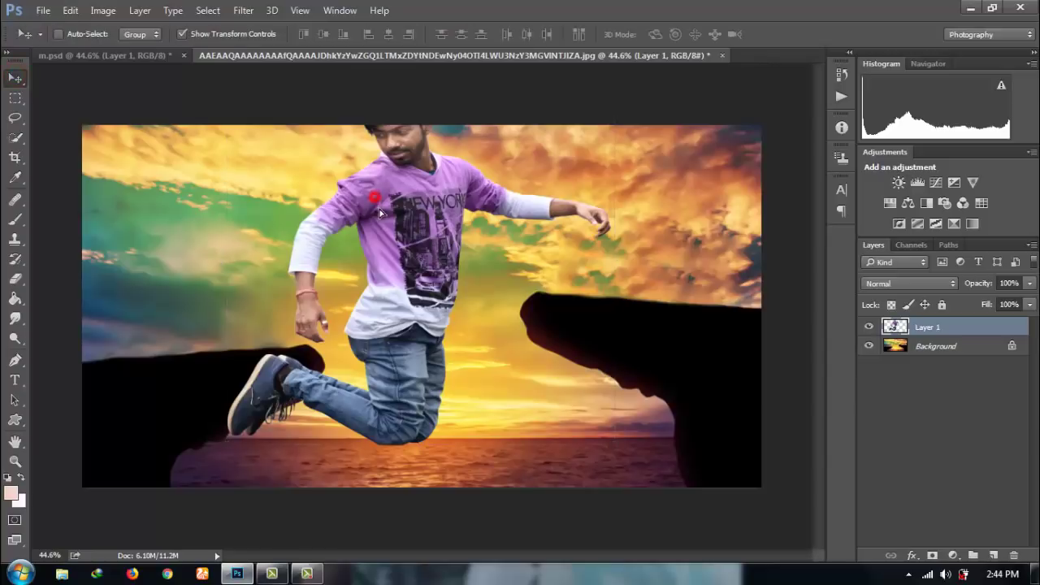
mouse_move(597, 433)
mouse_down()
mouse_move(597, 445)
mouse_move(394, 329)
mouse_move(374, 293)
mouse_move(371, 254)
mouse_move(460, 233)
mouse_up()
- Free-transform the boy, shrinking him slightly and tilting him above the cliffs
key(ctrl+t)
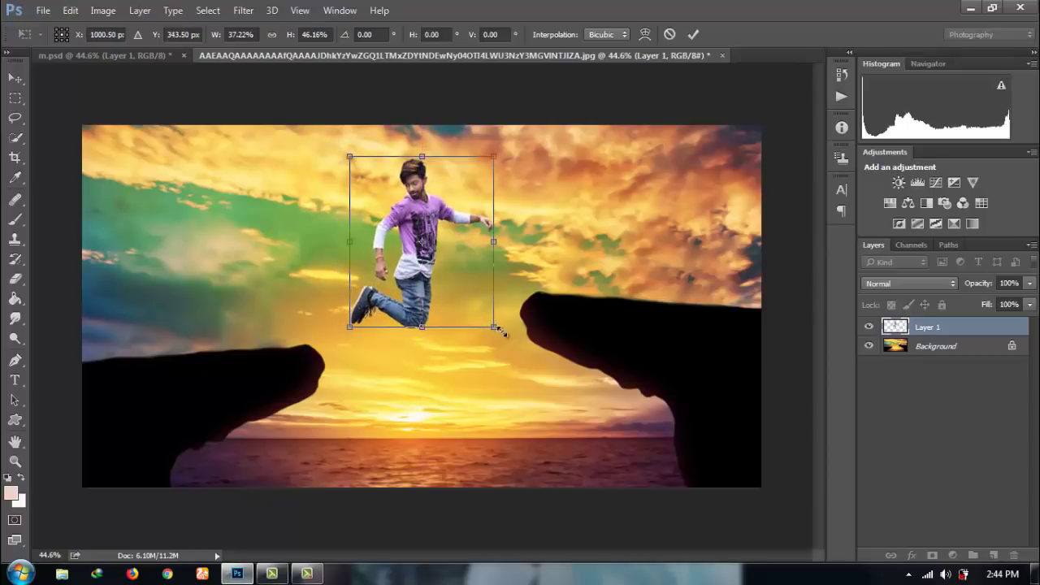
drag(494, 320, 489, 311)
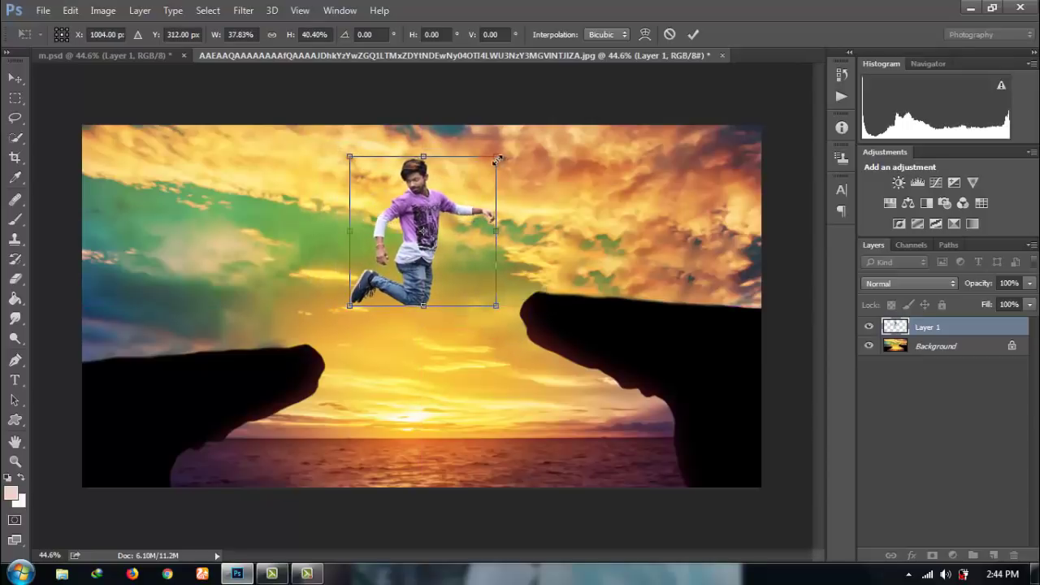
drag(490, 153, 486, 153)
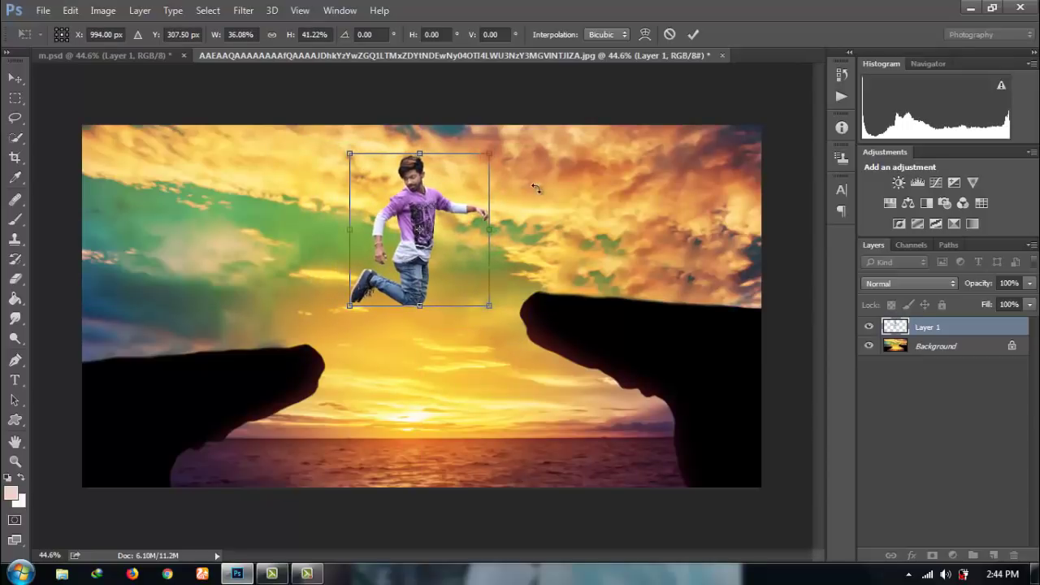
drag(529, 180, 533, 193)
drag(447, 245, 467, 239)
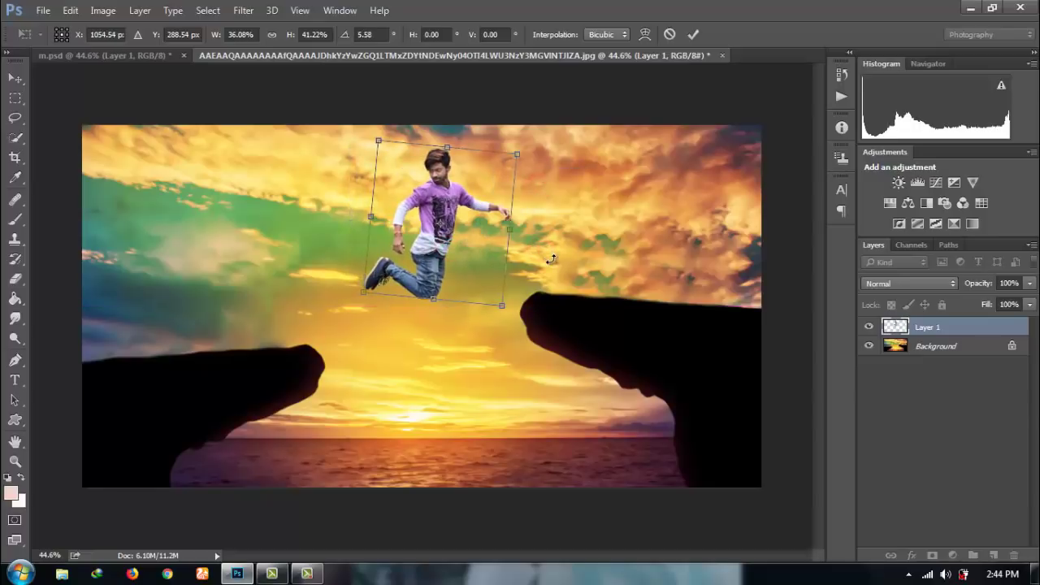
drag(552, 256, 558, 225)
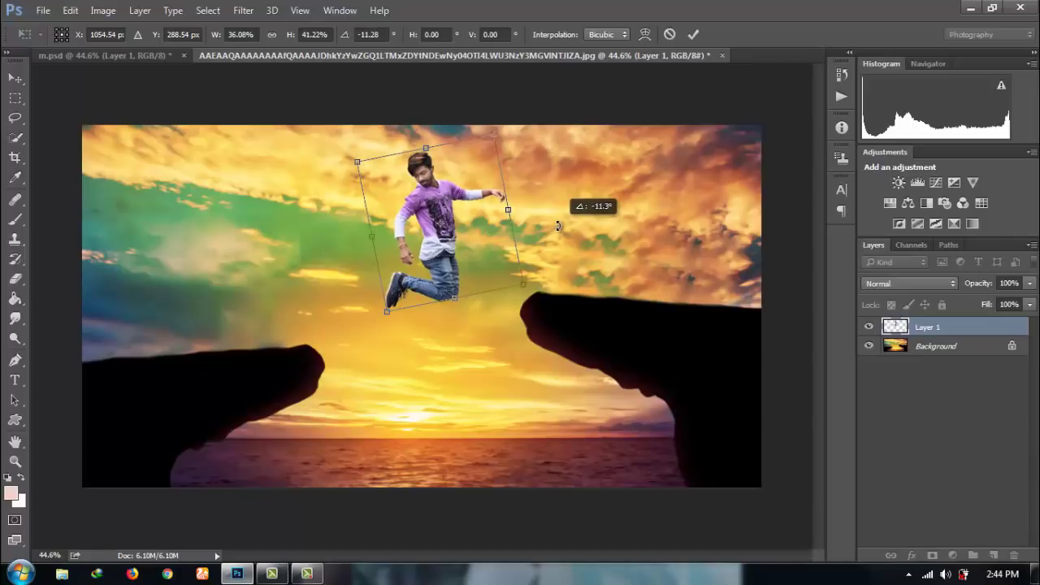
- Raise the boy over the gap, tilt him to about 15°, and commit the transform
drag(499, 259, 497, 233)
drag(560, 243, 605, 208)
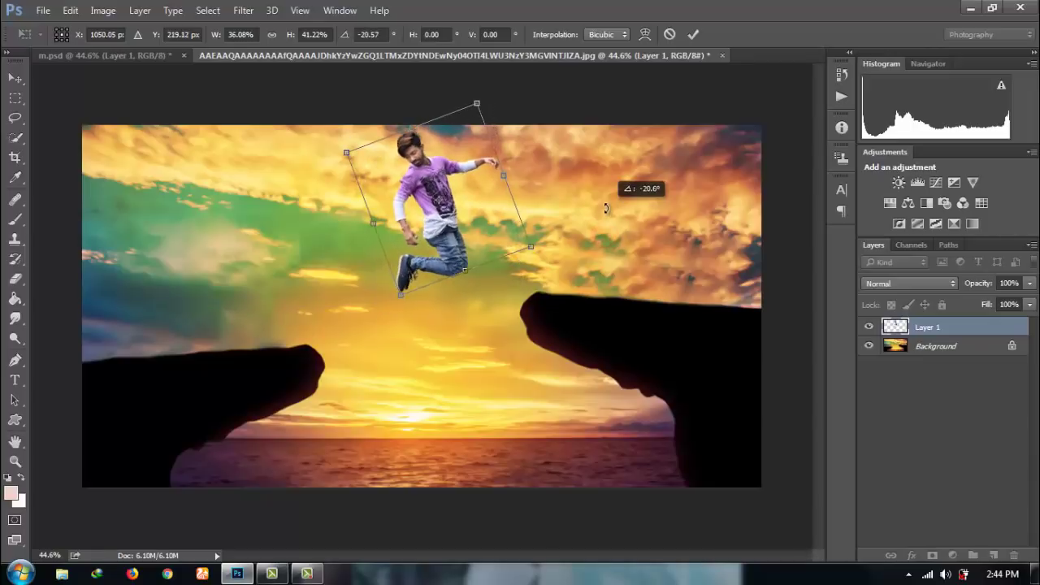
drag(484, 221, 479, 219)
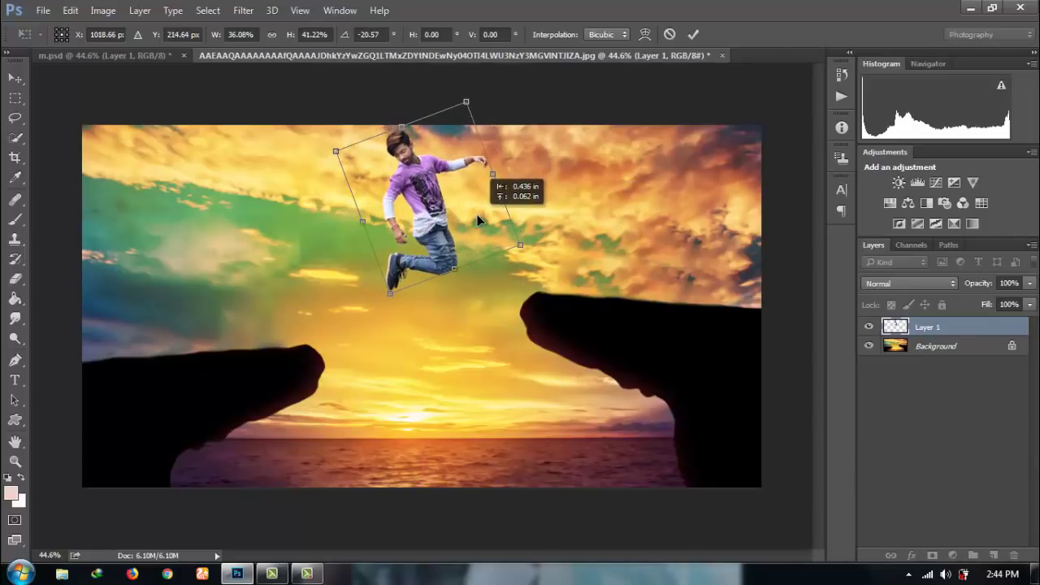
drag(609, 237, 518, 292)
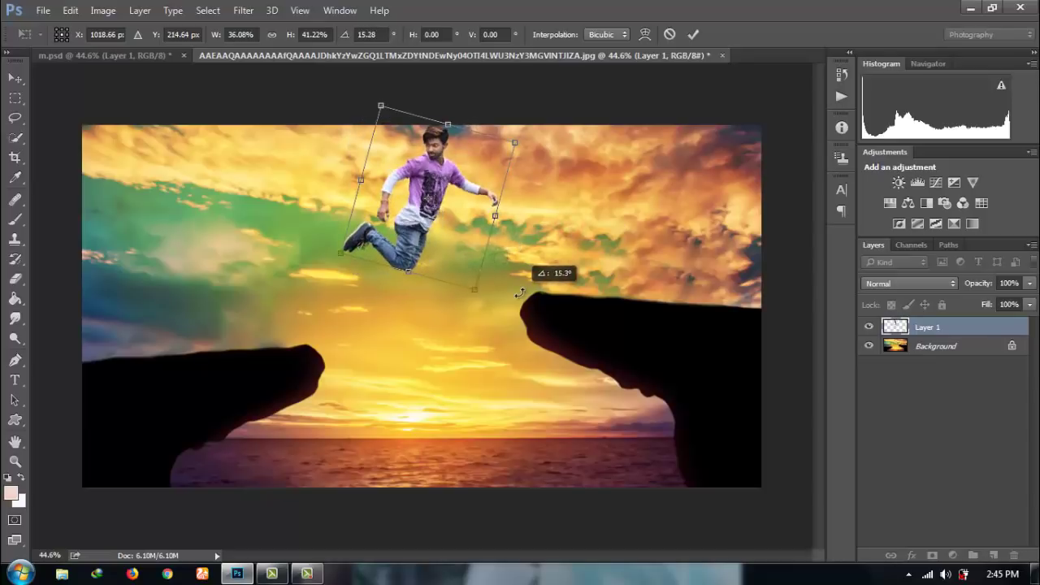
mouse_move(448, 202)
mouse_down()
mouse_move(451, 212)
mouse_move(421, 209)
mouse_up()
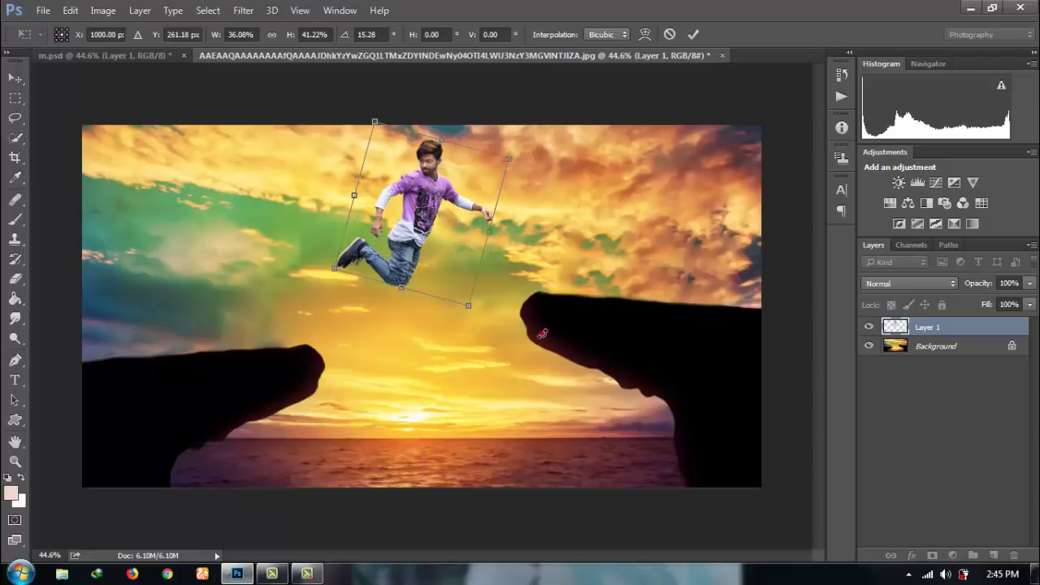
click(694, 34)
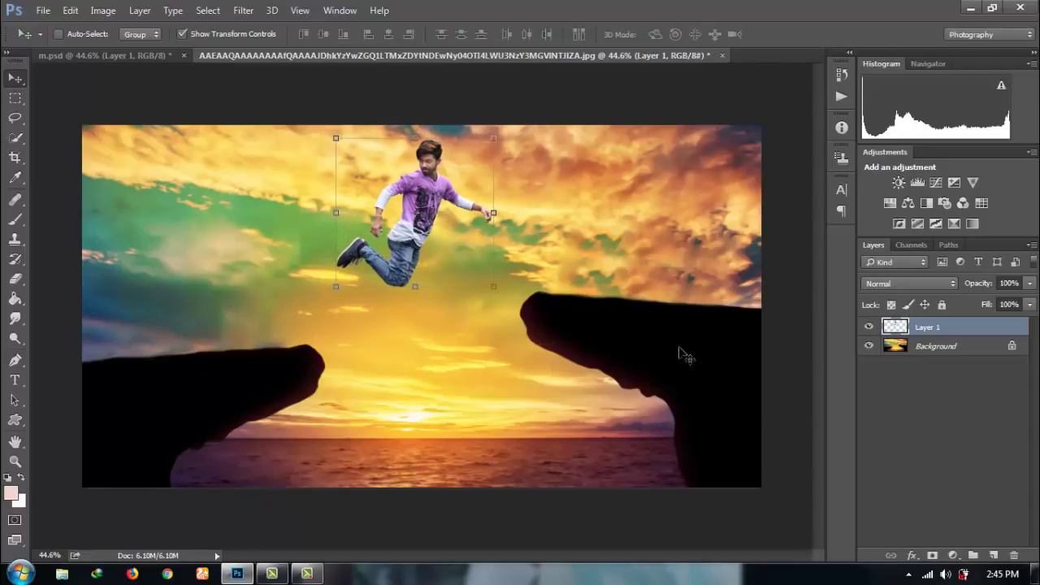
- Camera Raw the boy: Contrast +15, Highlights +17, Shadows +13, Whites +31, Clarity +12, Luminance 31
click(241, 10)
click(278, 98)
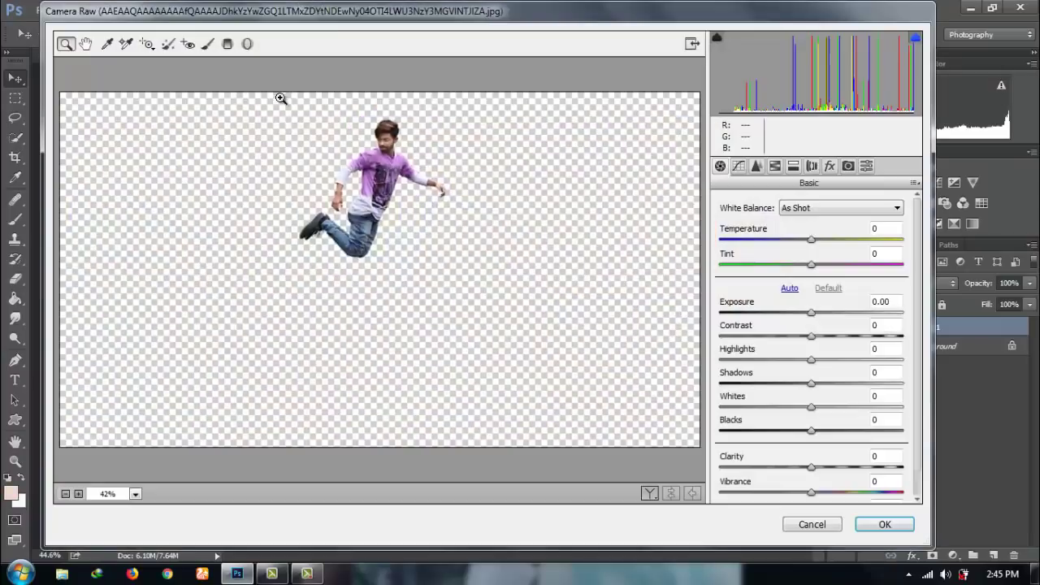
drag(819, 336, 825, 336)
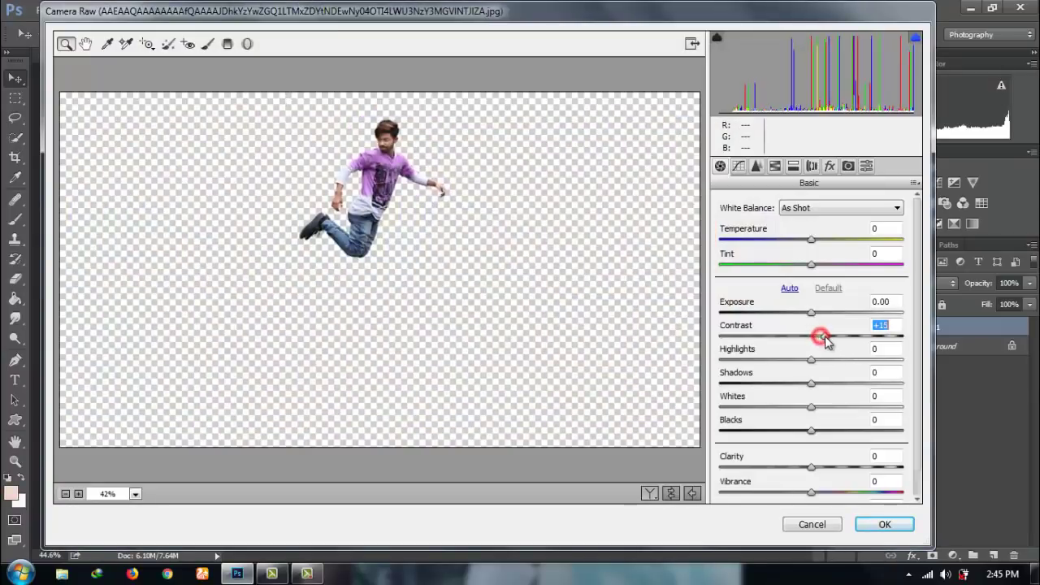
click(825, 359)
click(831, 382)
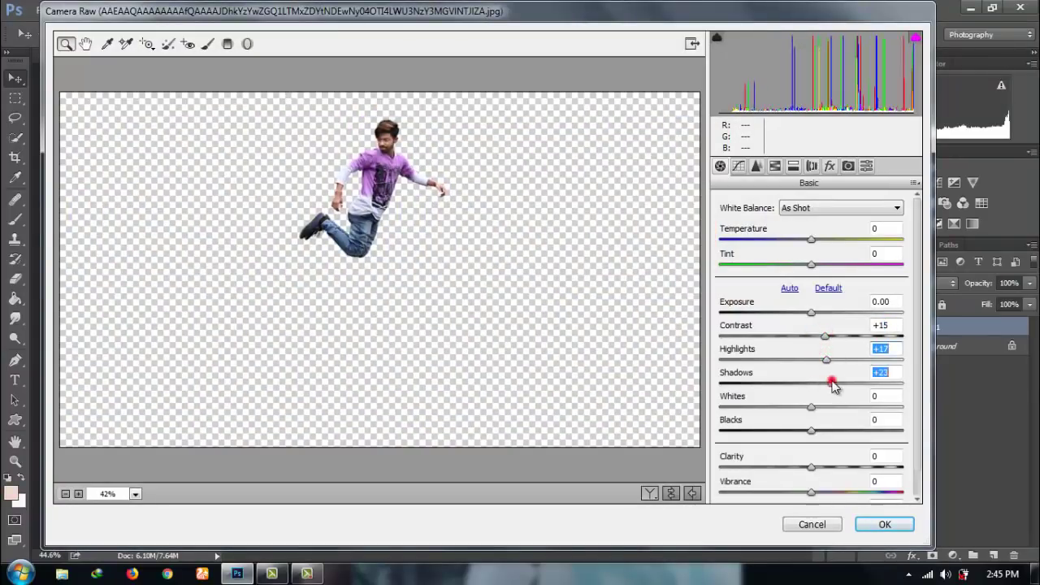
drag(826, 385, 839, 406)
drag(822, 474, 824, 476)
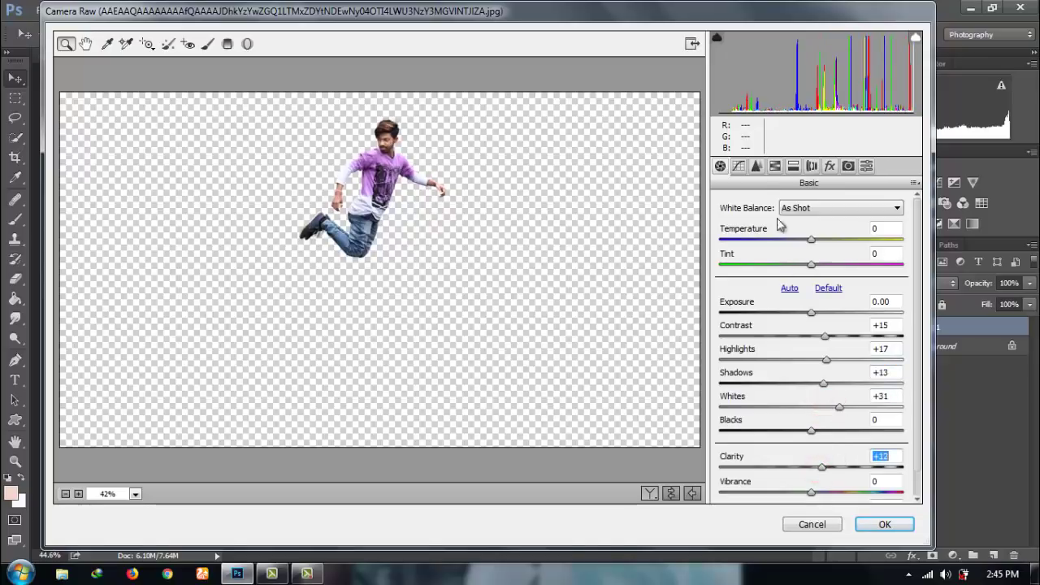
click(755, 165)
click(775, 355)
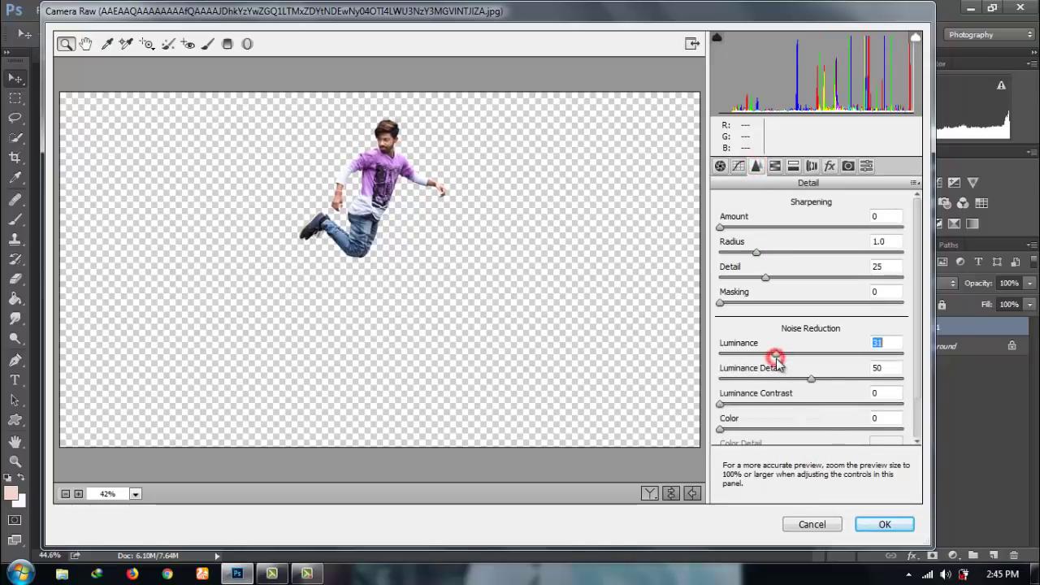
click(883, 528)
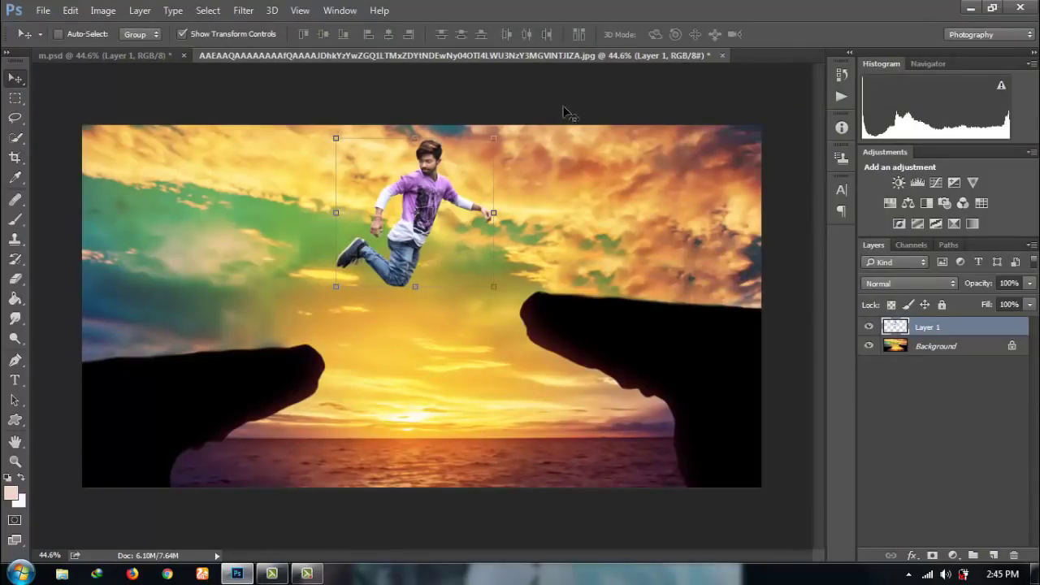
- Zoom in on the boy's head and reposition him slightly left and down
key(z)
mouse_move(469, 144)
mouse_down()
mouse_move(594, 181)
mouse_move(485, 162)
mouse_up()
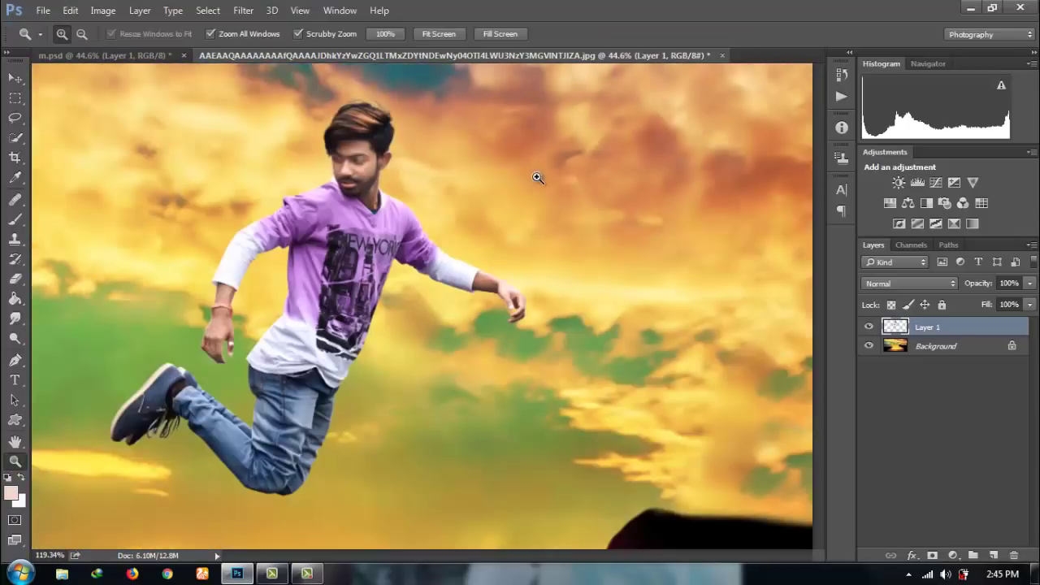
key(v)
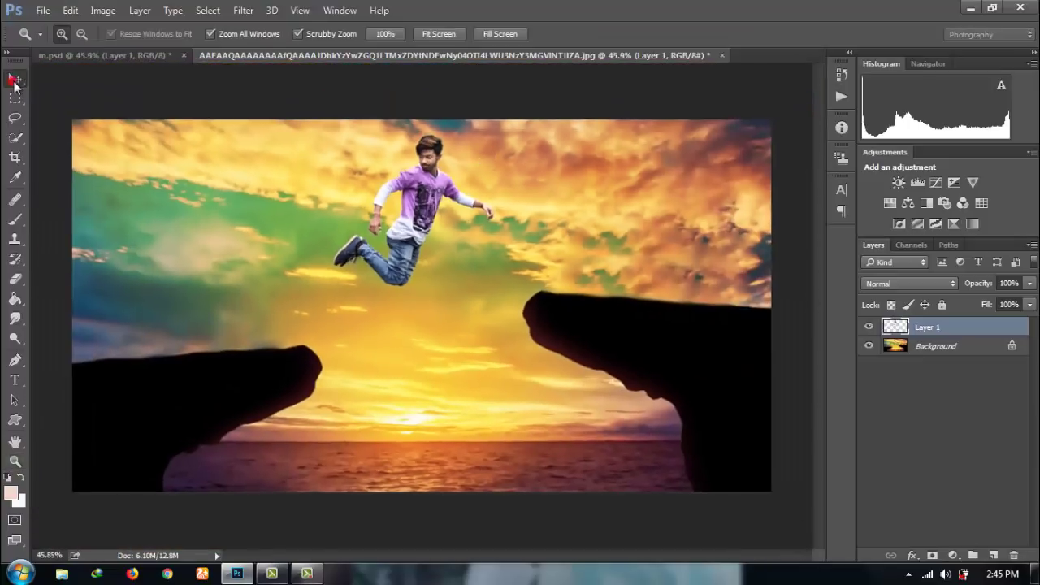
mouse_move(442, 197)
mouse_down()
mouse_move(400, 224)
mouse_move(376, 201)
mouse_move(448, 205)
mouse_move(440, 206)
mouse_up()
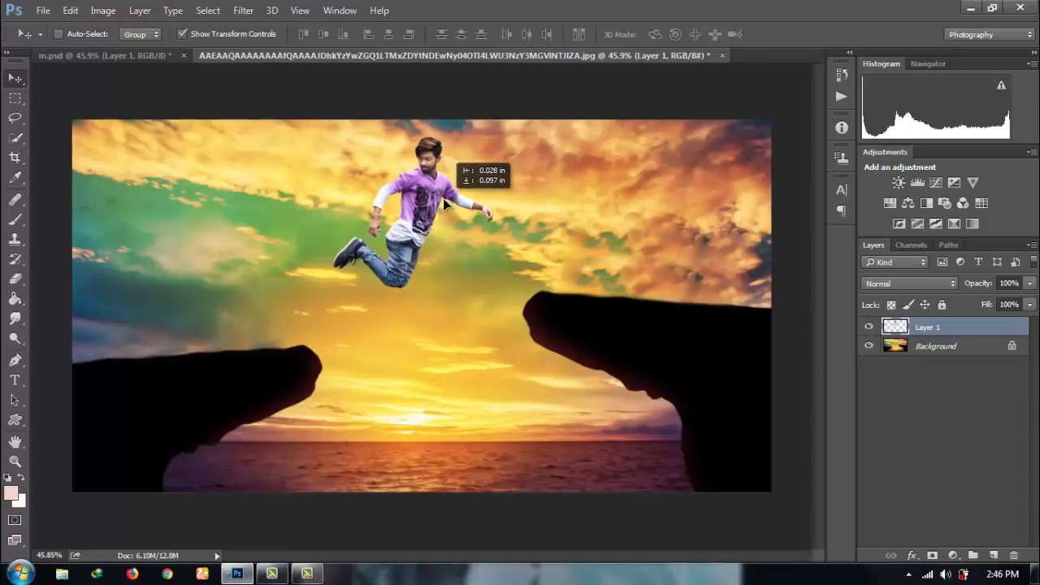
- Camera Raw the Background: Clarity +13, Exposure +0.20, Contrast +18, and a -16 vignette
click(912, 436)
click(938, 346)
click(243, 10)
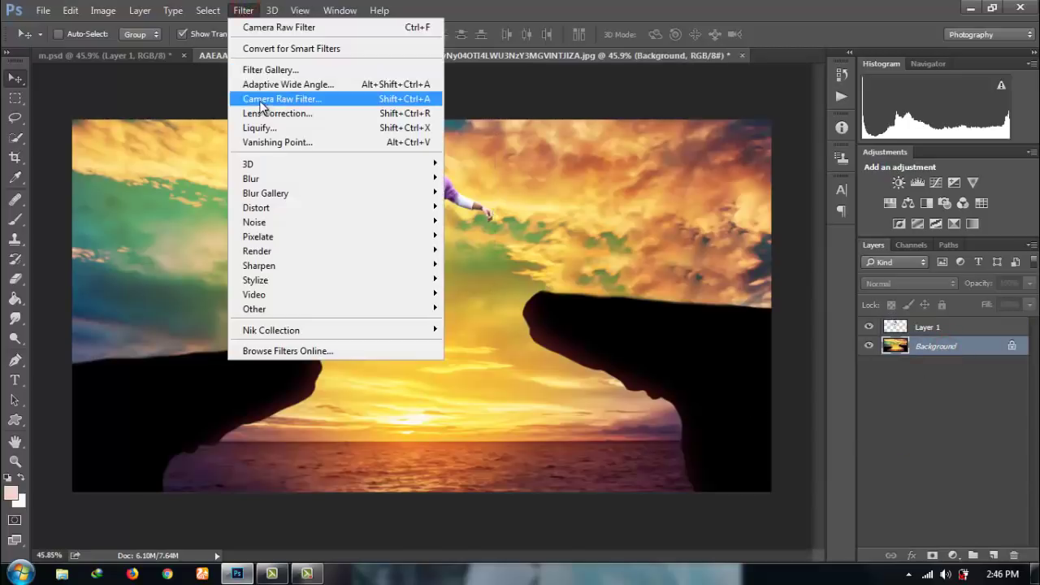
click(262, 99)
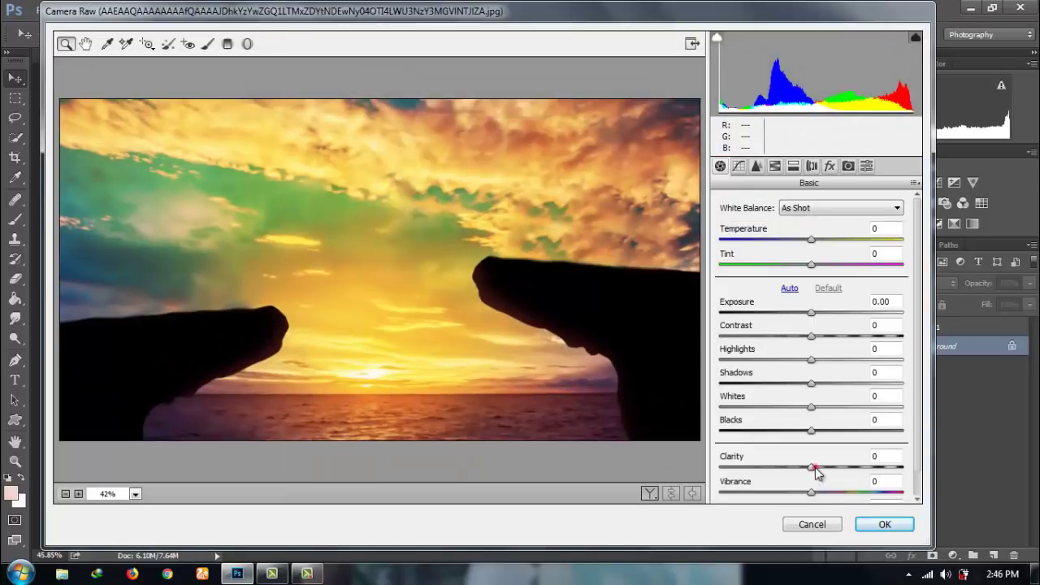
drag(815, 469, 827, 472)
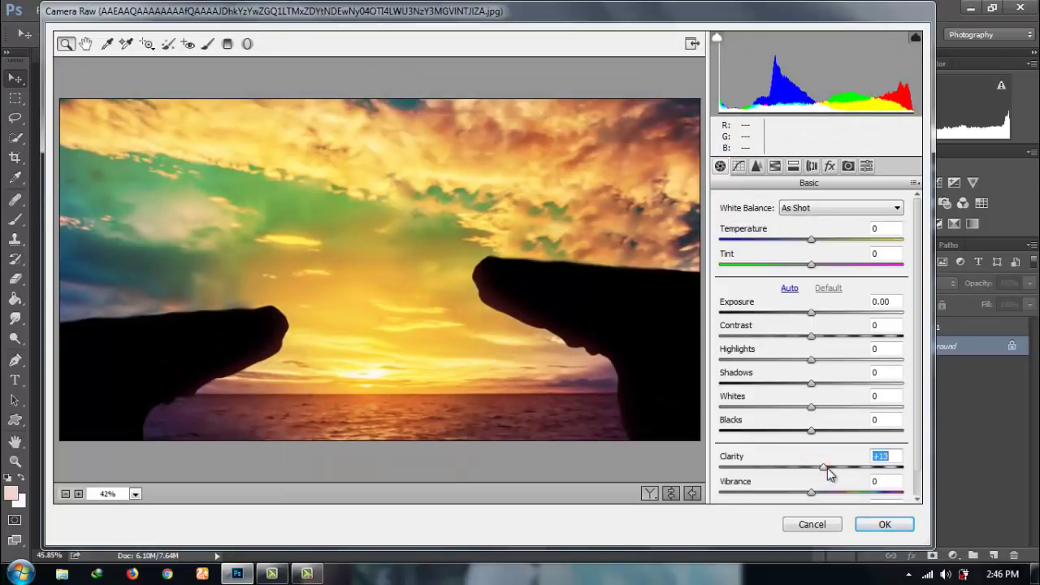
mouse_move(811, 312)
mouse_down()
mouse_move(827, 334)
mouse_move(802, 368)
mouse_up()
click(829, 166)
- Raise saturation for reds (+38), oranges (+21) and aquas (+34), set Luminance 26, and apply
click(775, 166)
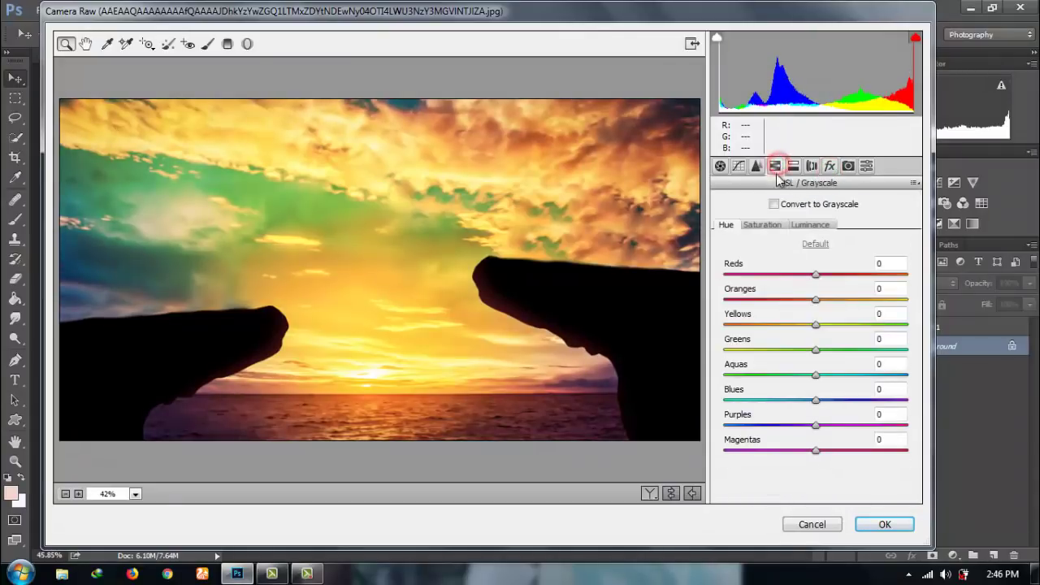
click(780, 232)
mouse_move(814, 273)
mouse_down()
mouse_move(850, 273)
mouse_move(869, 299)
mouse_move(844, 298)
mouse_move(823, 325)
mouse_move(852, 350)
mouse_move(814, 350)
mouse_up()
drag(816, 374, 848, 382)
click(756, 167)
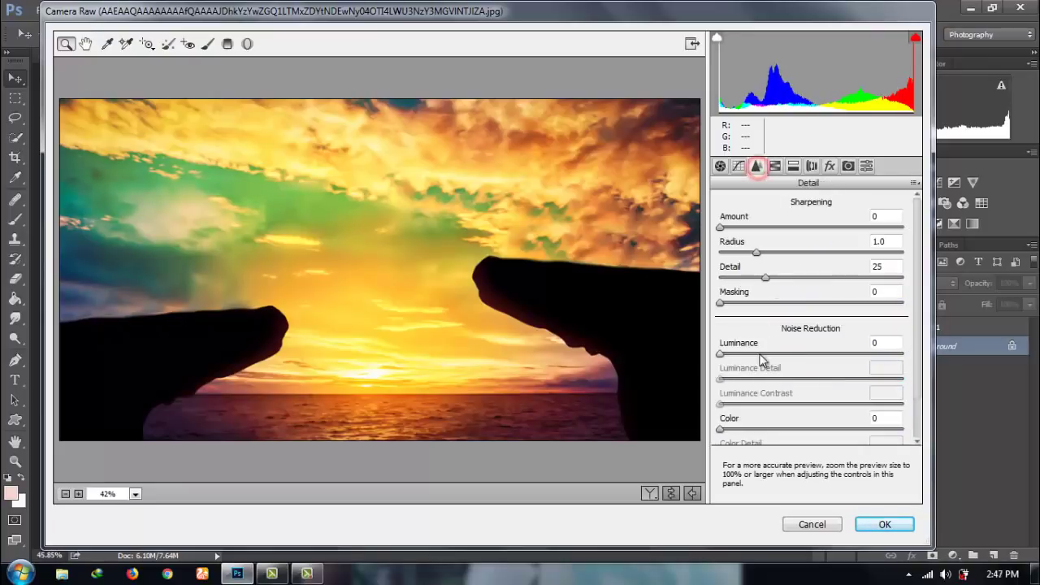
drag(720, 354, 767, 354)
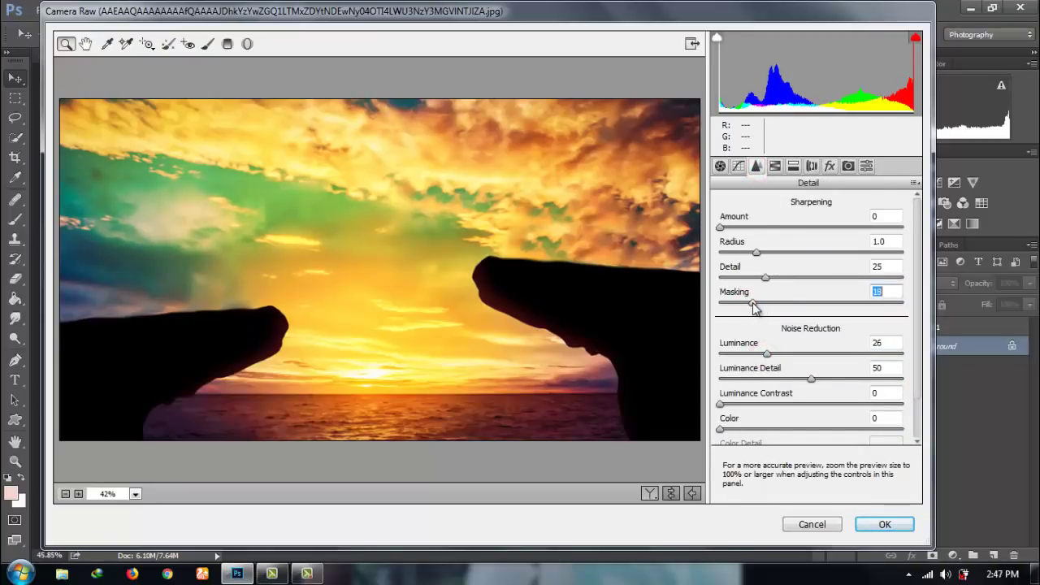
click(872, 523)
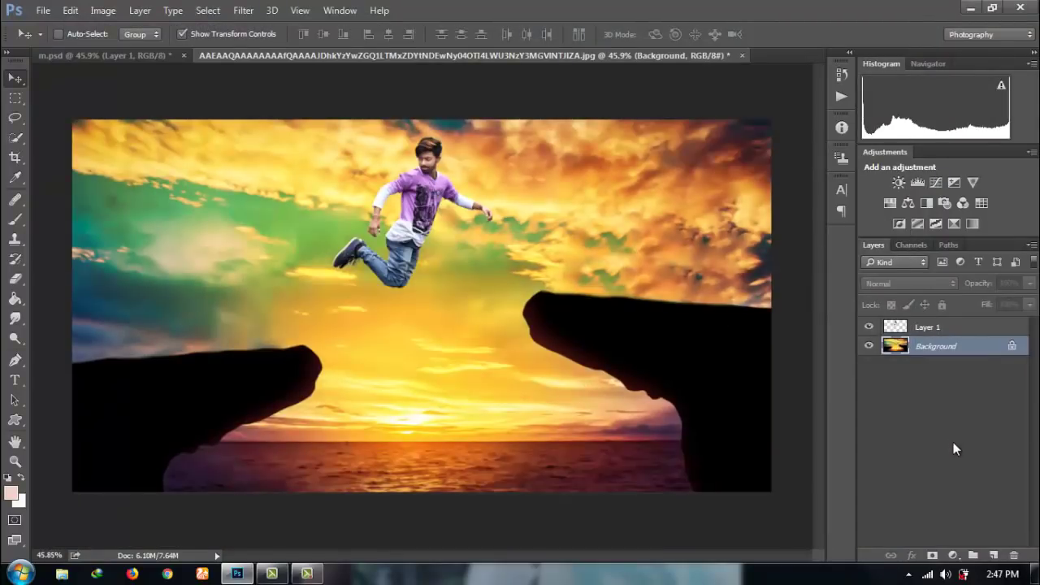
click(950, 330)
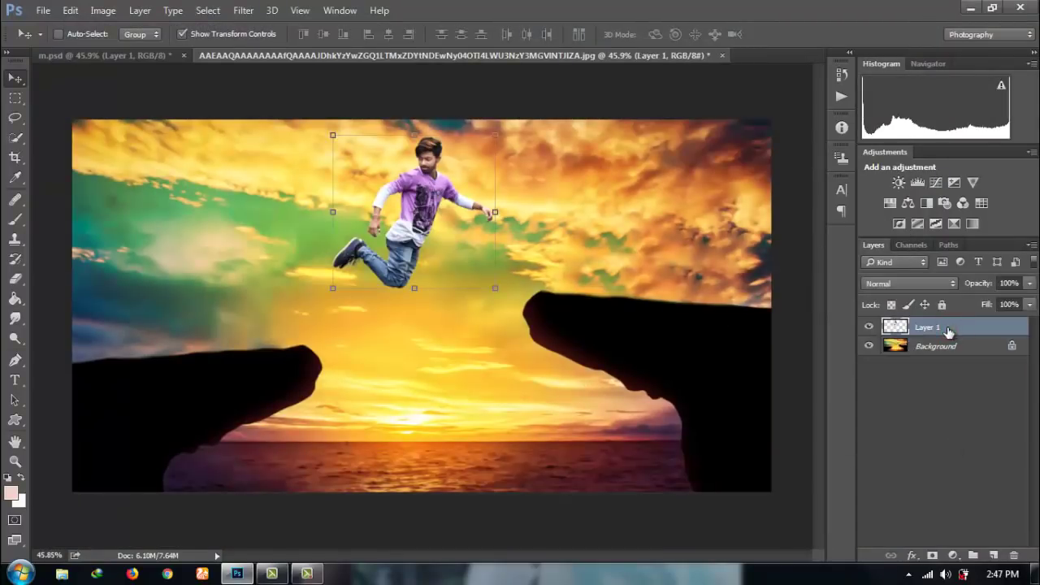
click(952, 392)
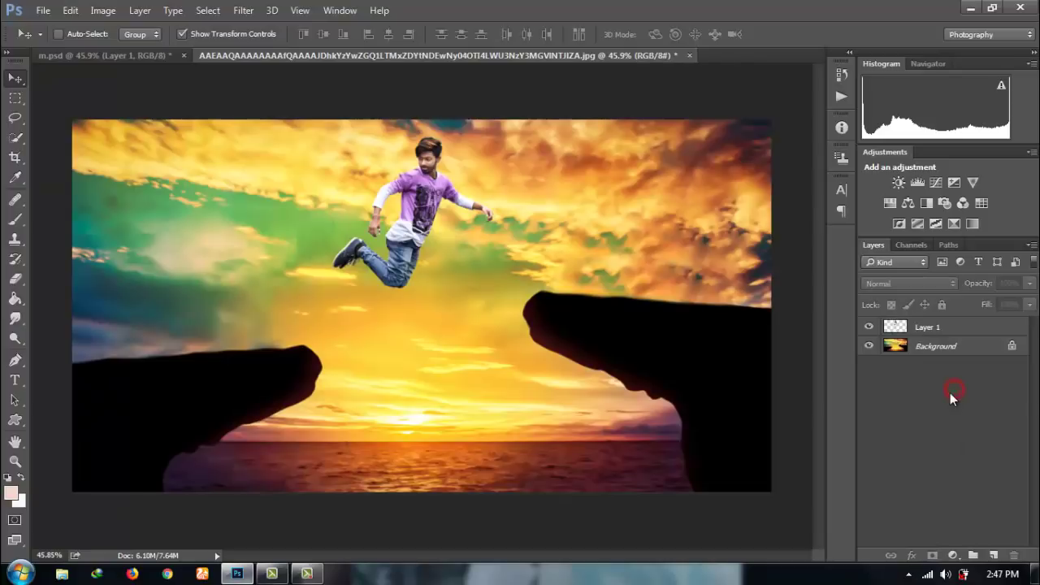
- Type black '2017' text over the left cliff
click(14, 379)
click(176, 362)
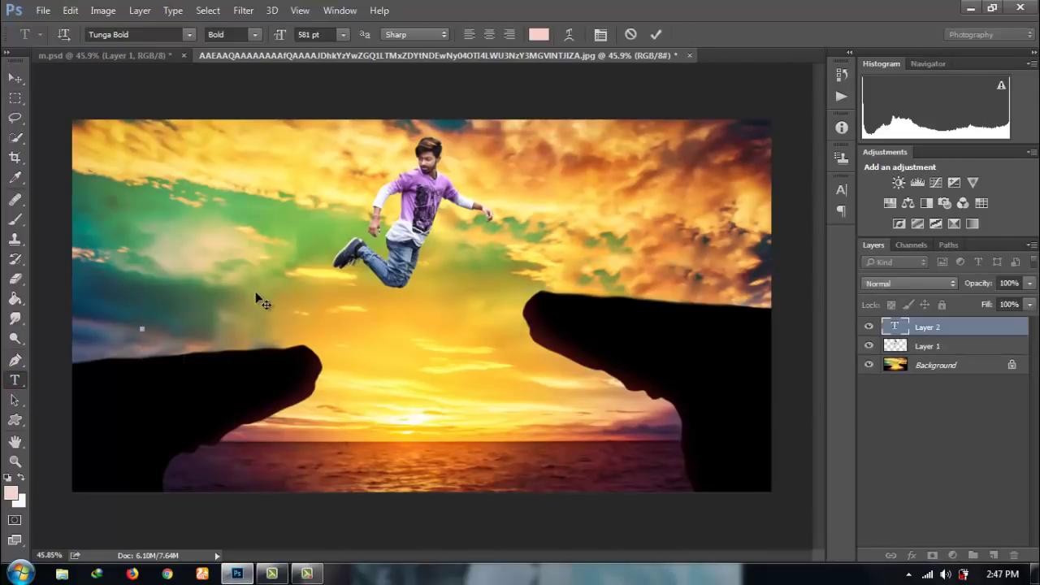
text(20)
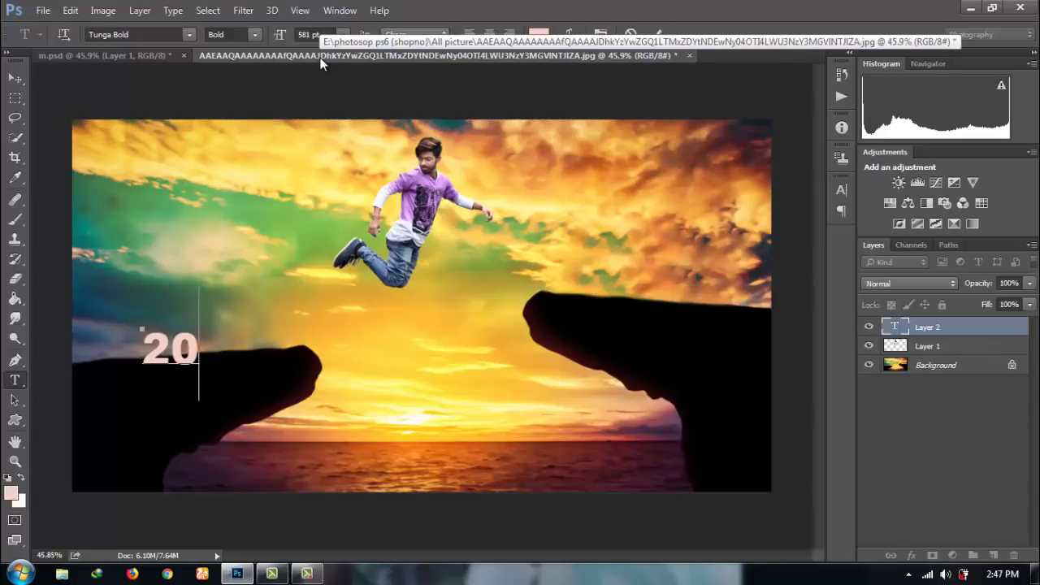
text(17)
drag(237, 348, 165, 325)
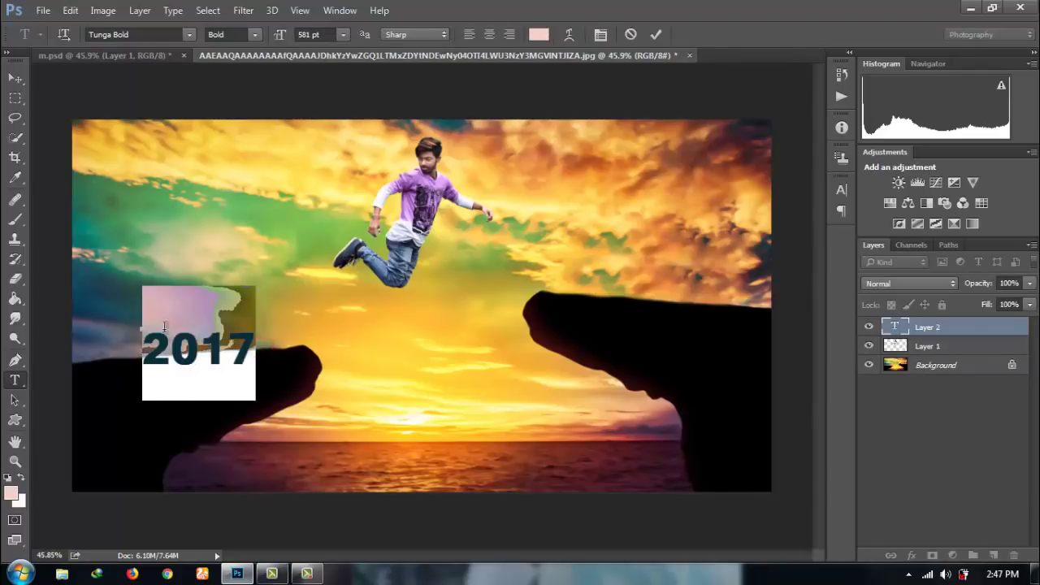
click(538, 34)
click(631, 339)
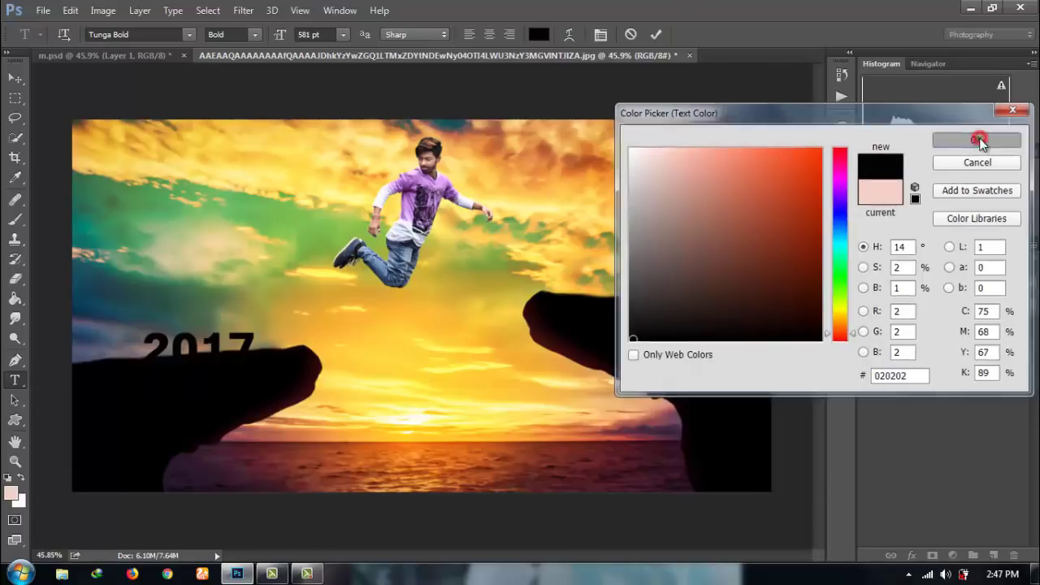
click(977, 139)
click(15, 80)
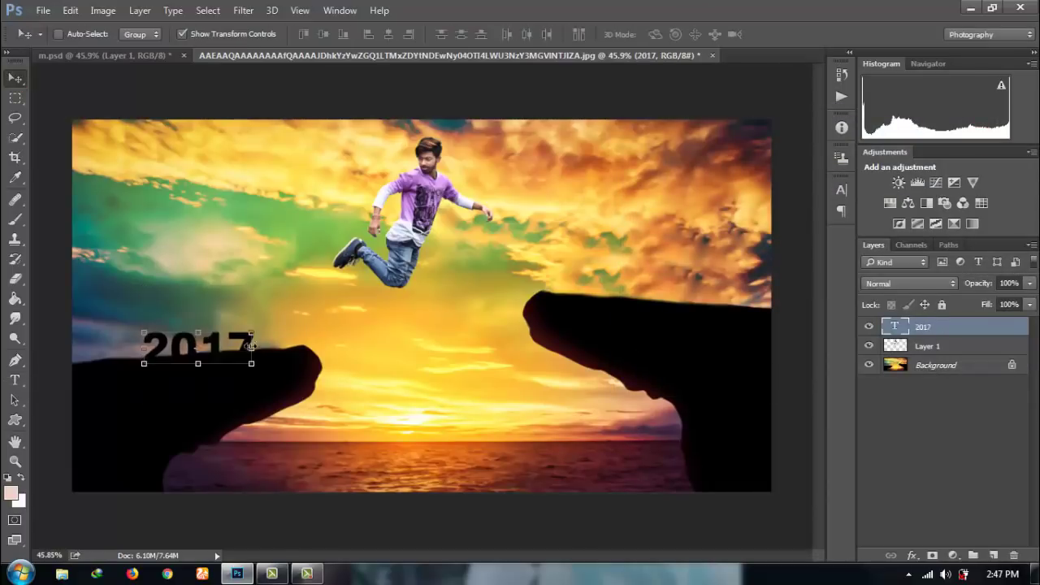
- Enlarge, tilt, and sink the 2017 text into the left cliff, then widen it slightly
drag(254, 330, 388, 233)
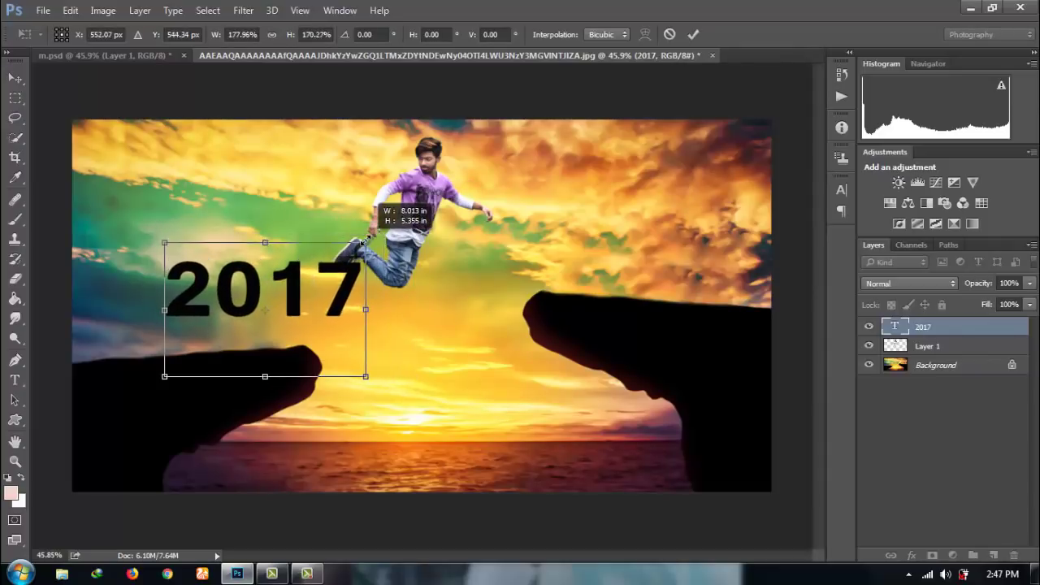
drag(387, 233, 361, 245)
drag(294, 302, 231, 333)
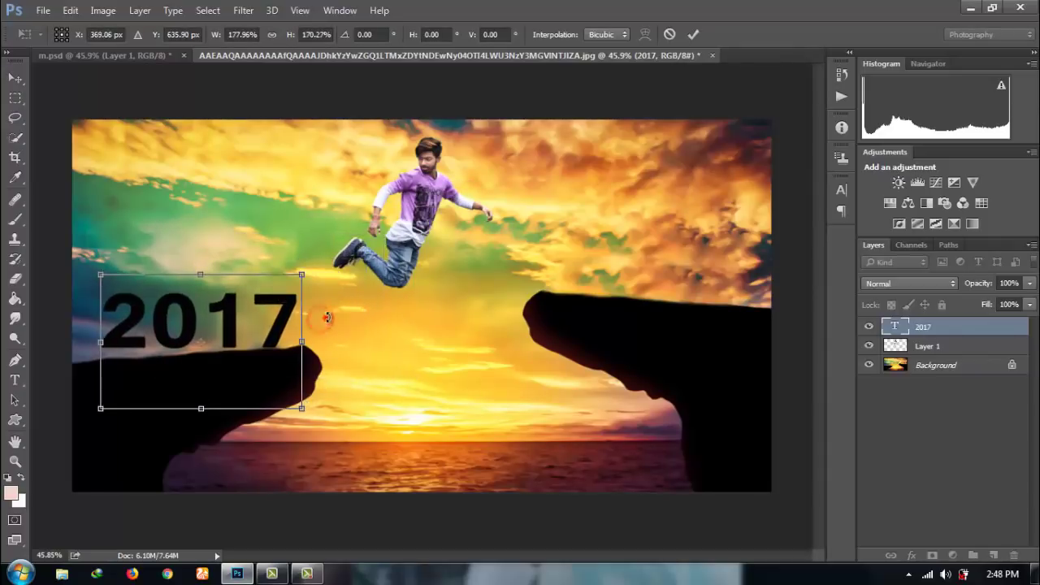
drag(334, 321, 333, 309)
mouse_move(298, 270)
mouse_down()
mouse_move(350, 230)
mouse_move(324, 246)
mouse_up()
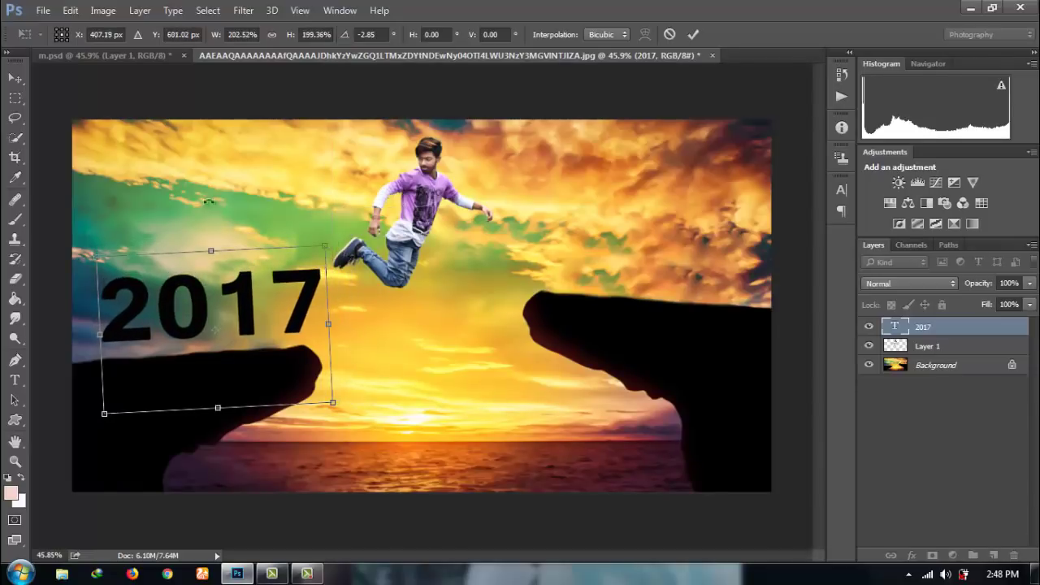
drag(273, 302, 274, 315)
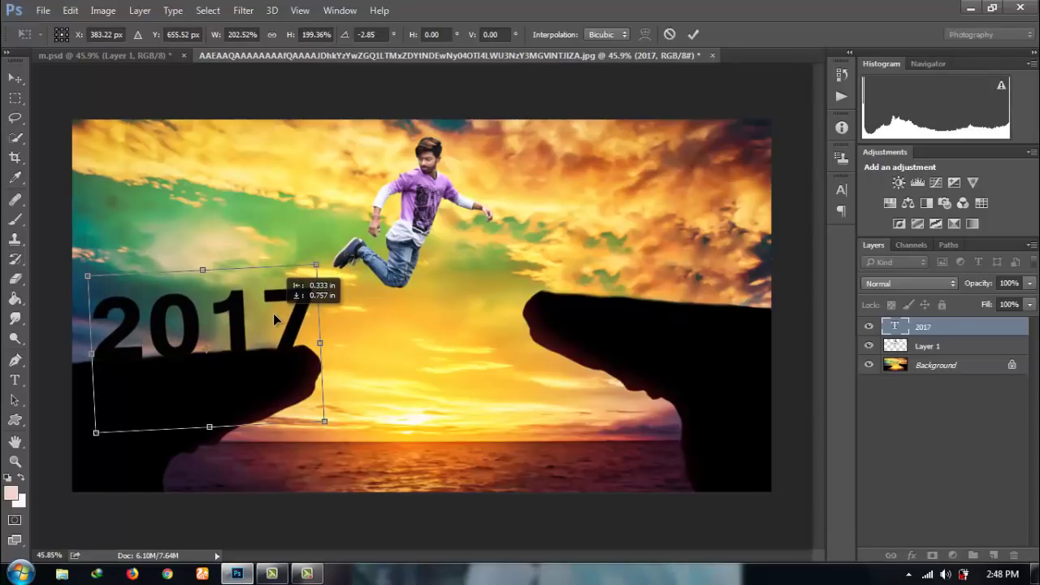
key(Up)
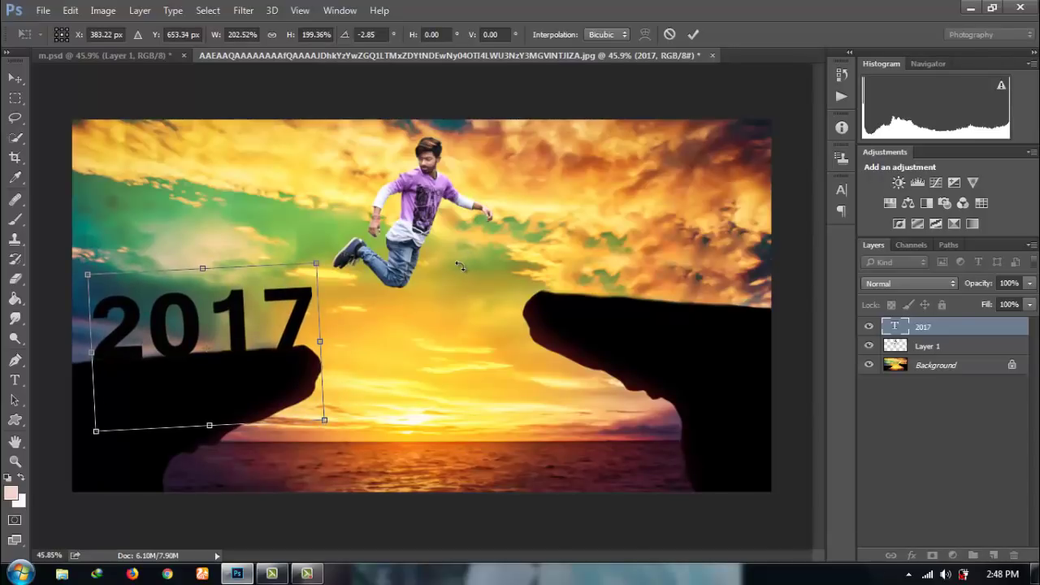
key(Up)
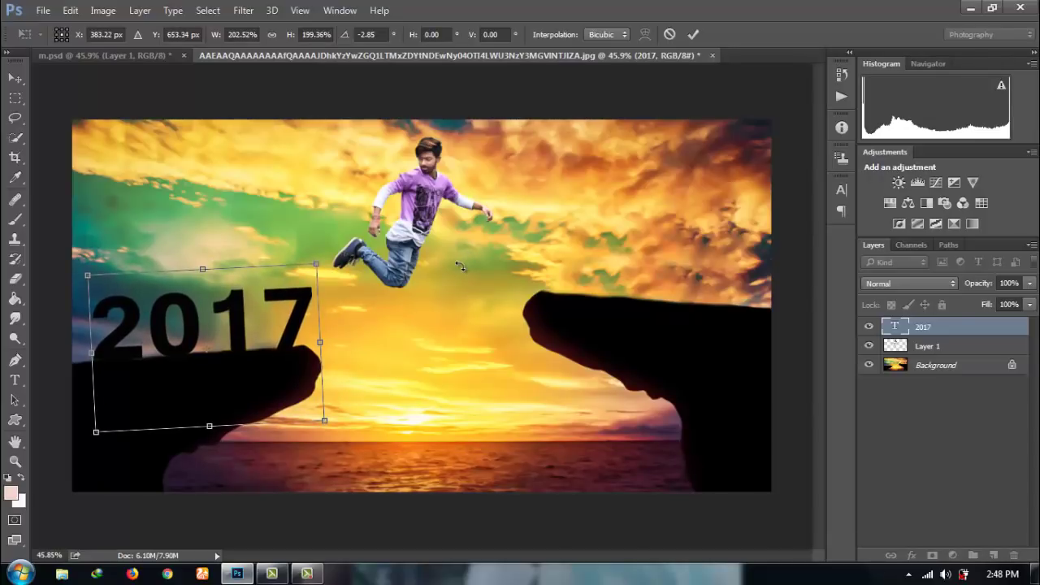
click(694, 34)
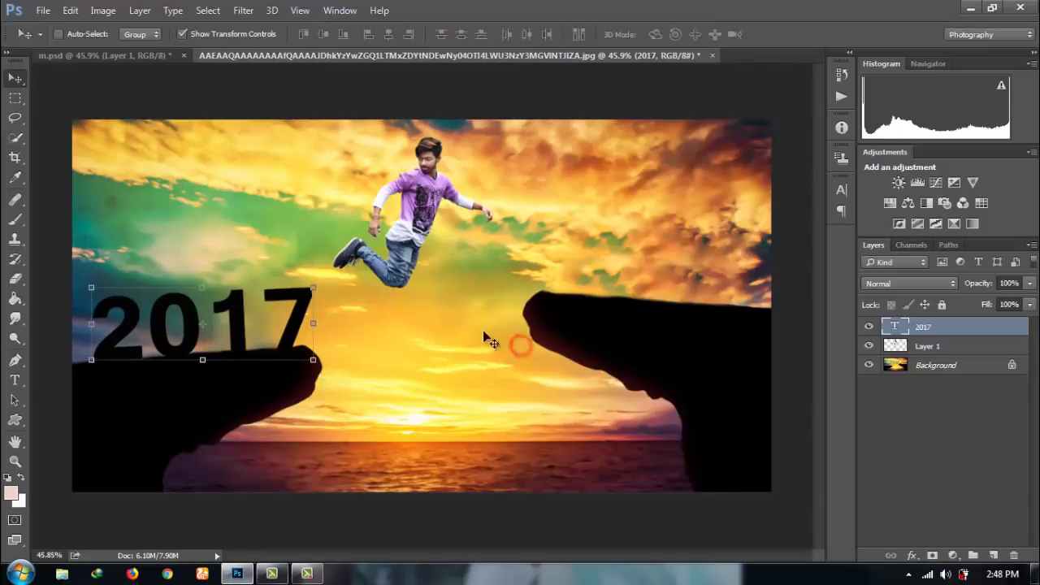
drag(327, 315, 351, 306)
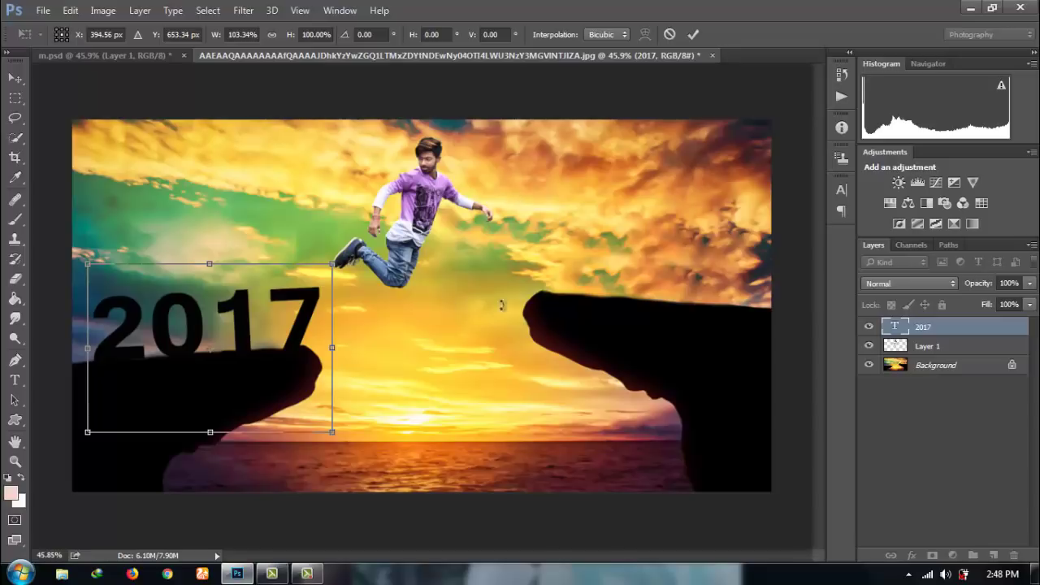
click(689, 34)
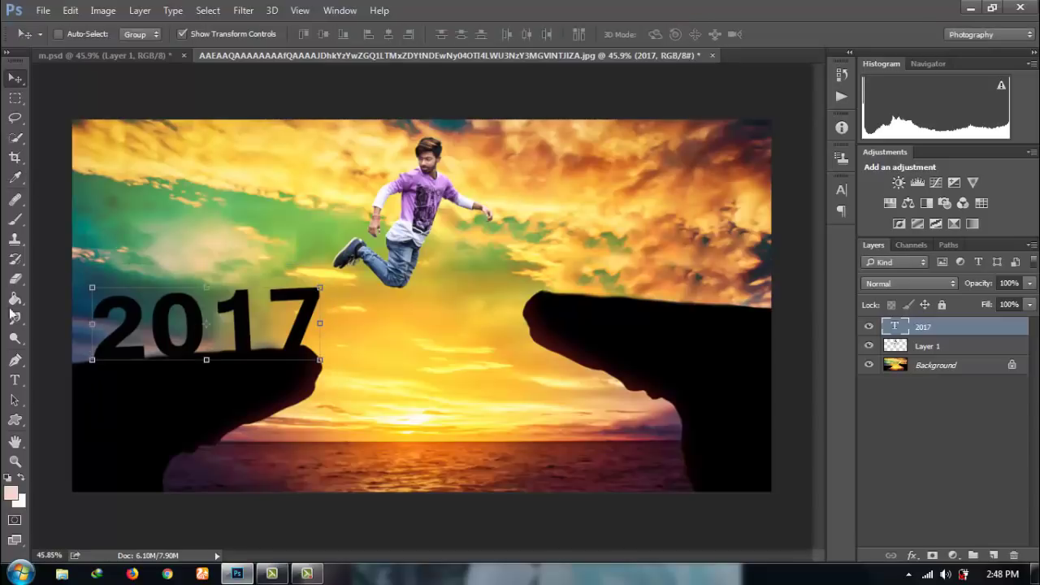
- Type '2018' above the right cliff, then enlarge and slightly tilt it
click(15, 379)
click(590, 258)
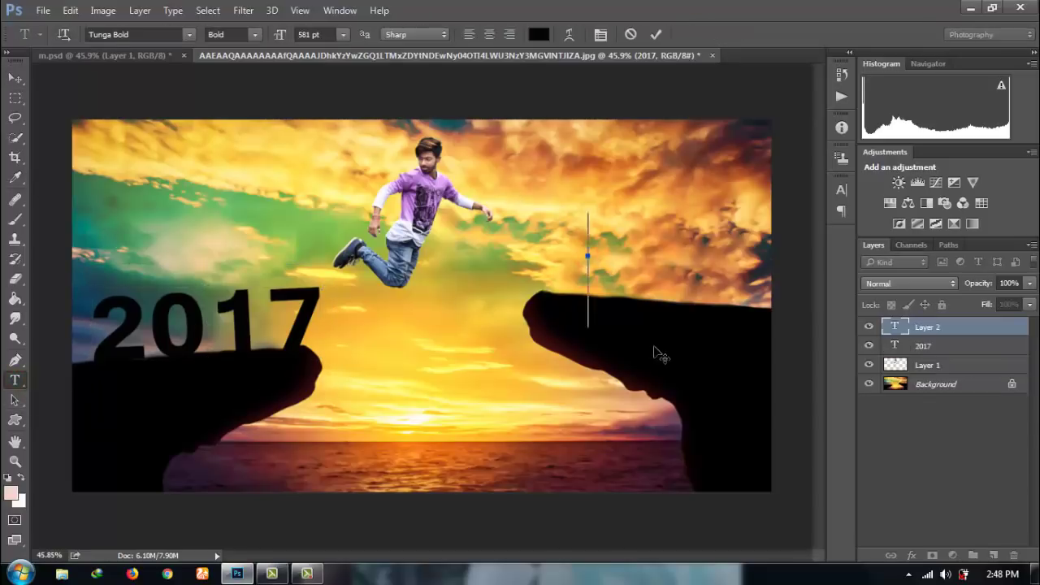
text(2018)
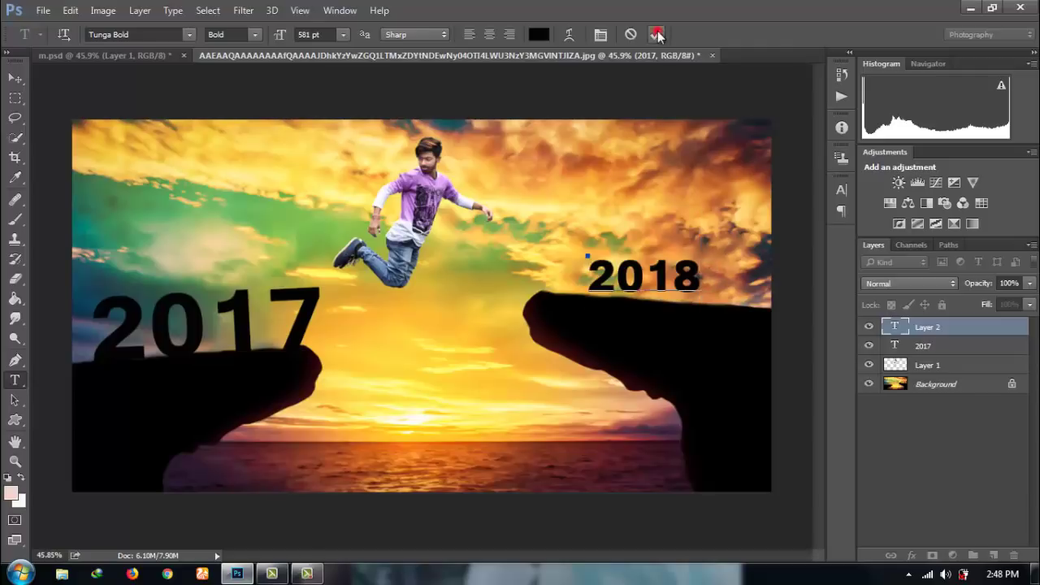
click(656, 34)
click(15, 78)
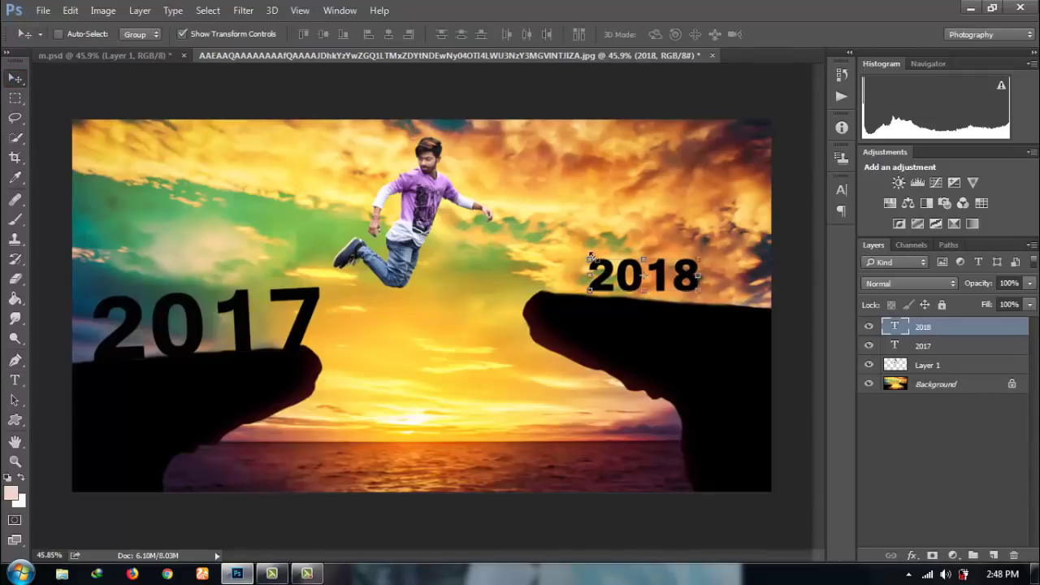
mouse_move(591, 258)
mouse_down()
mouse_move(550, 204)
mouse_move(459, 132)
mouse_up()
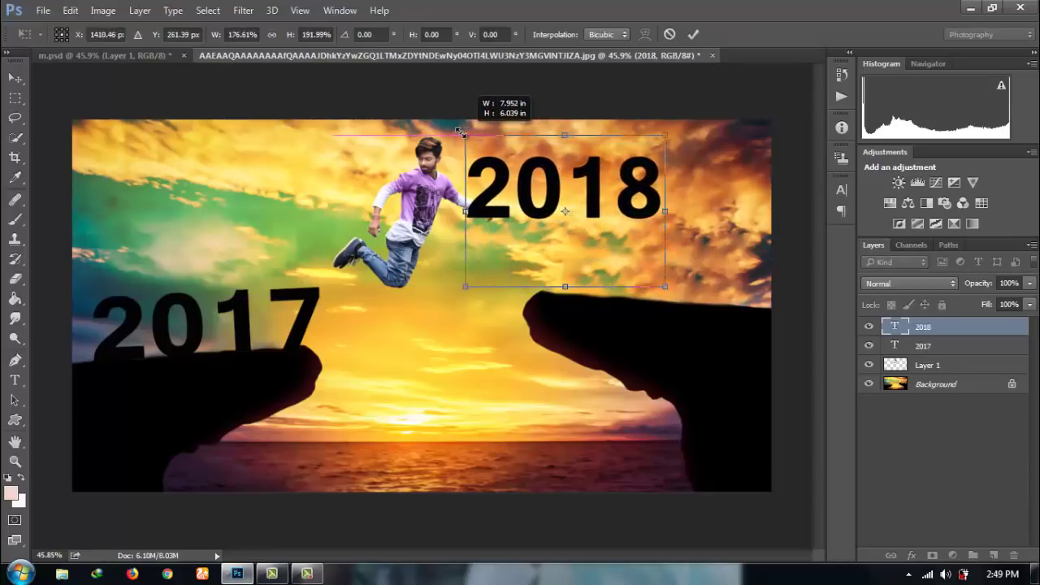
mouse_move(664, 211)
mouse_down()
mouse_move(673, 234)
mouse_move(733, 285)
mouse_up()
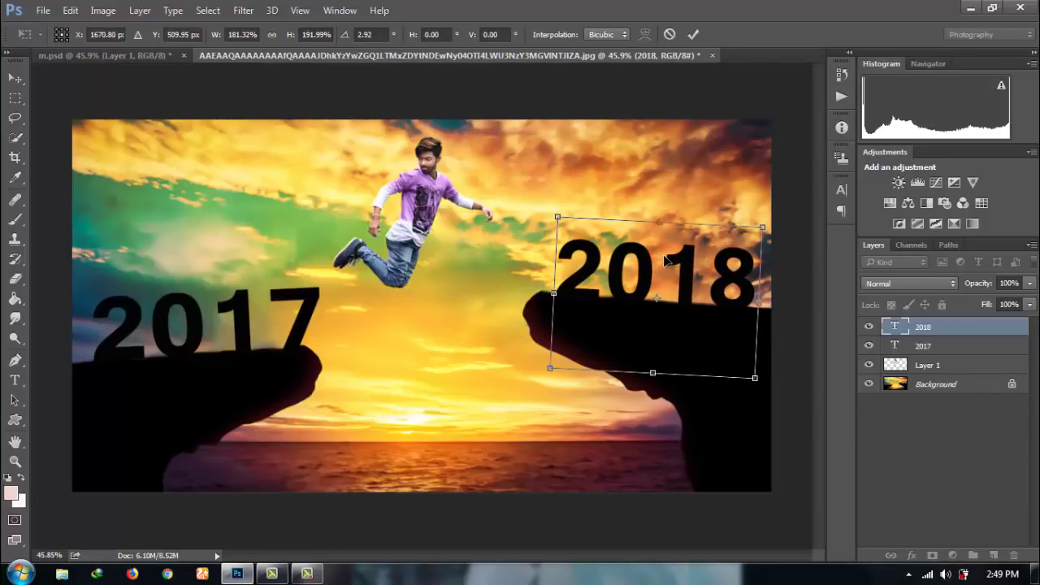
- Shift 2018 slightly right, shrink it a little, and commit its 2.92° tilt
drag(665, 259, 665, 258)
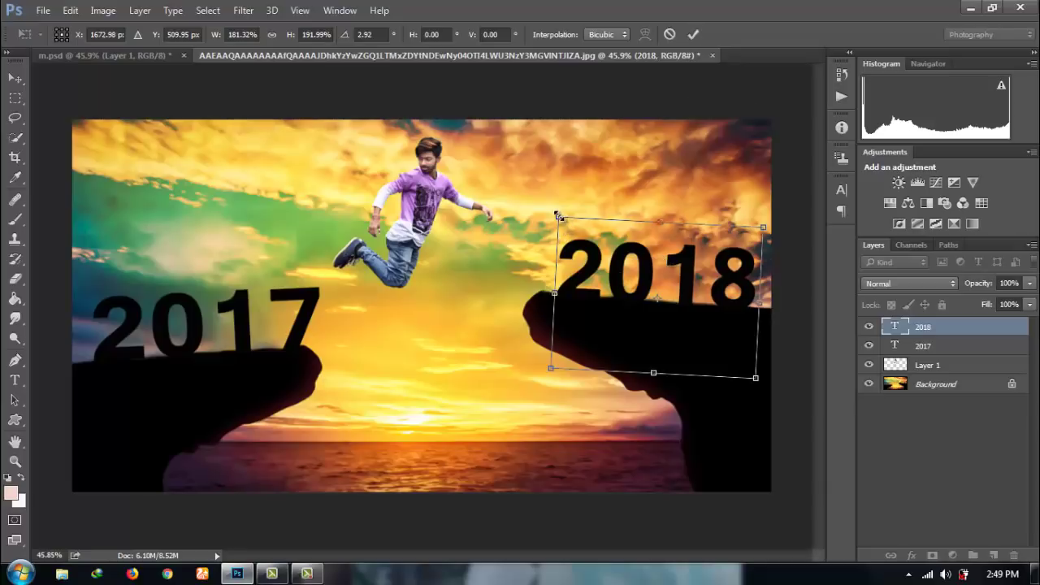
drag(559, 216, 566, 218)
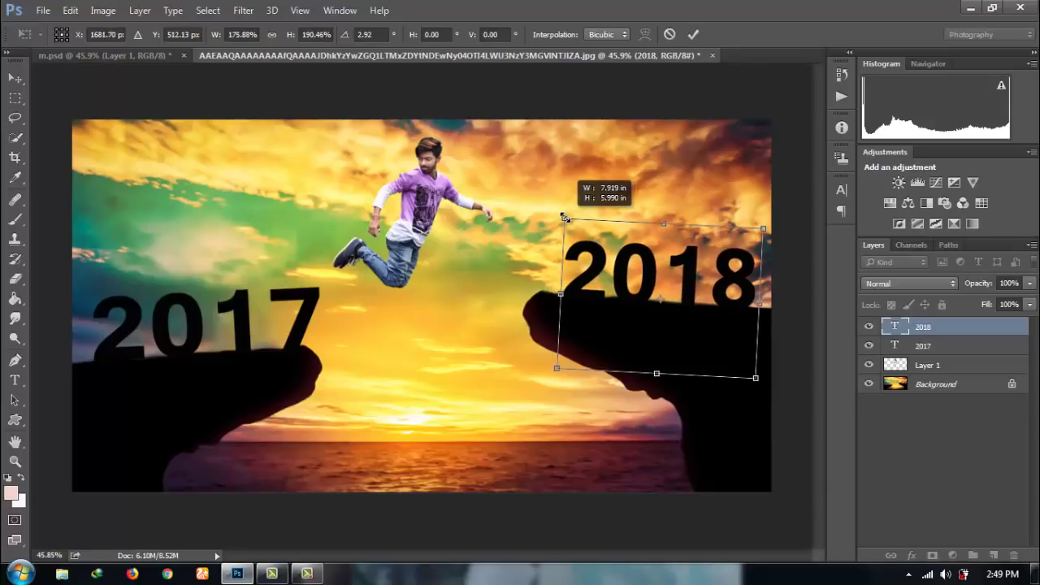
click(693, 34)
- Shrink 2017 slightly, nudge it up, tilt it -1.07°, and hide transform controls
click(937, 349)
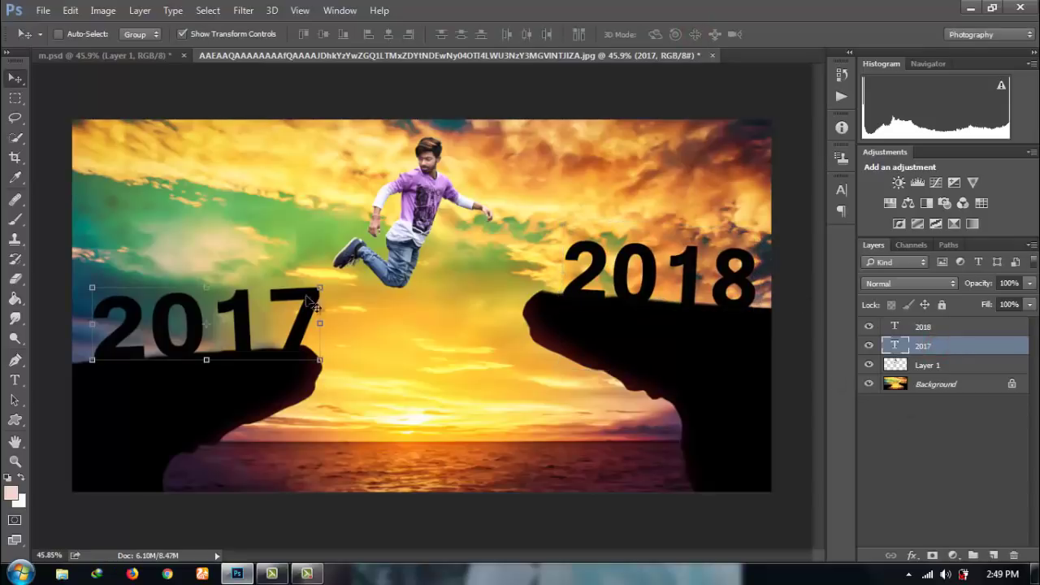
key(ctrl+t)
drag(325, 266, 317, 272)
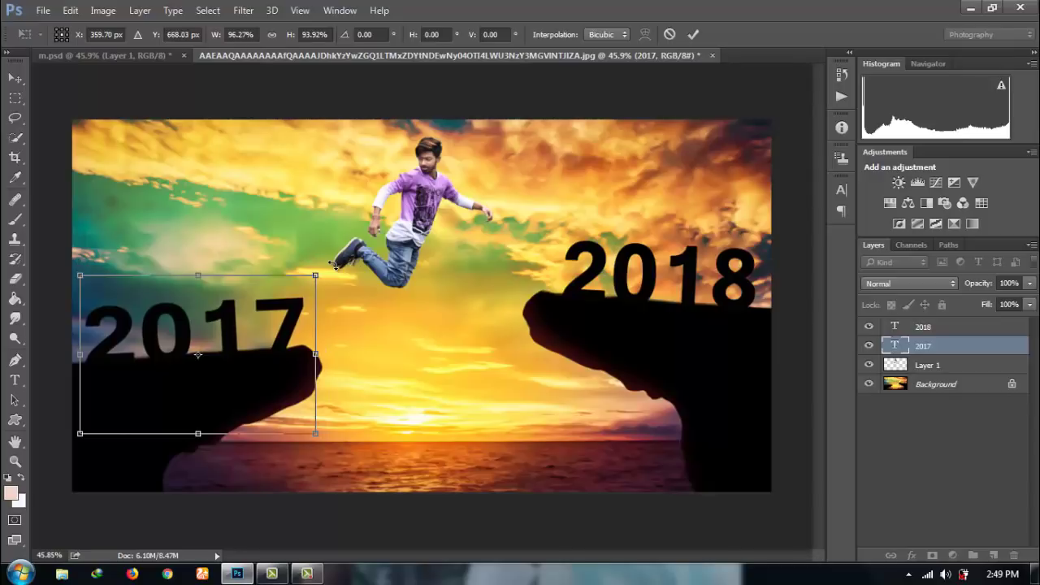
key(Up)
key(Up)
key(Up)
key(Up)
key(Up)
key(Up)
key(Up)
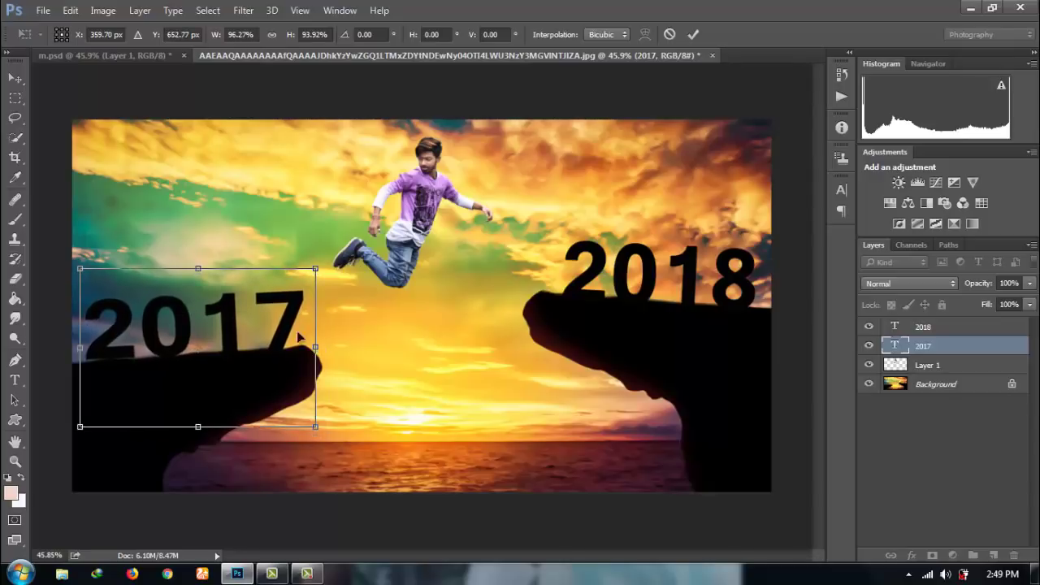
drag(336, 325, 342, 322)
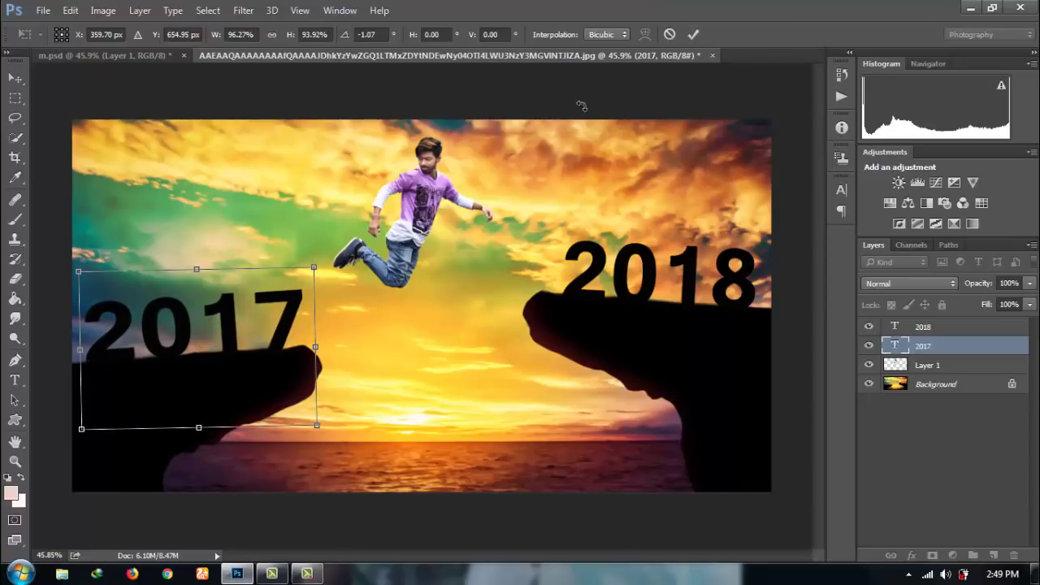
click(693, 34)
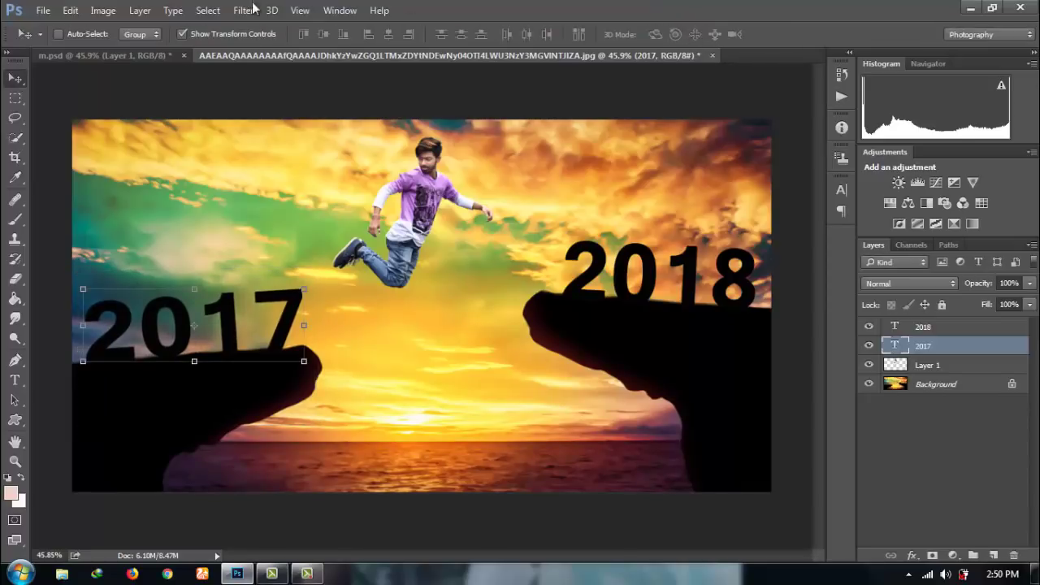
click(182, 34)
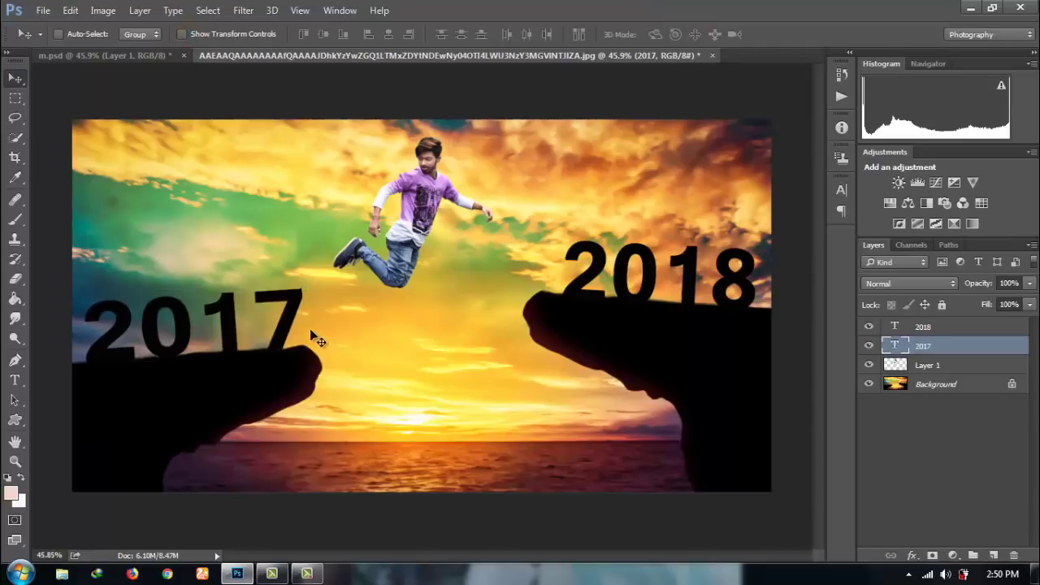
click(14, 319)
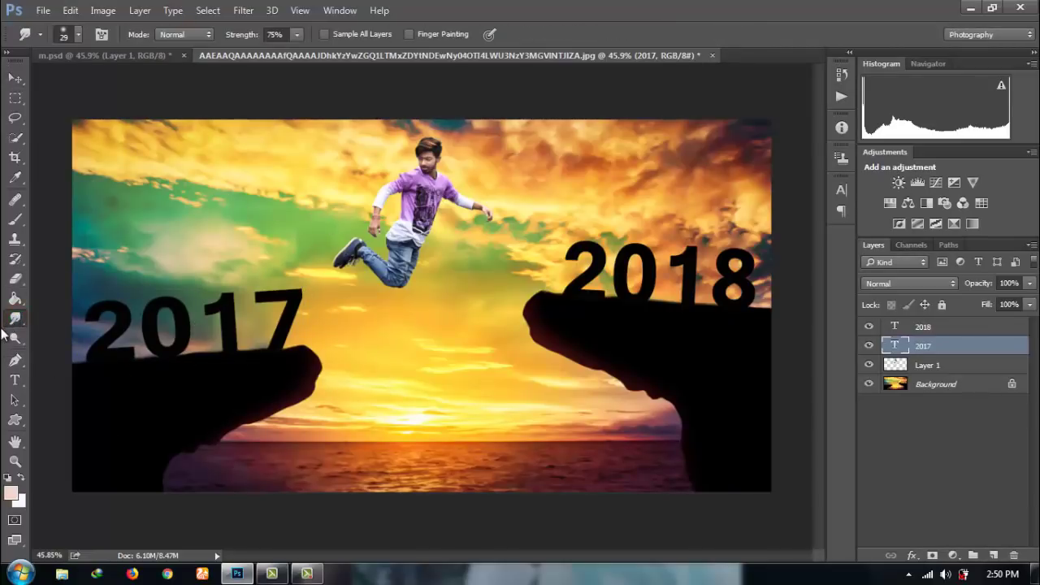
- Smudge the Background's rock edge under the 7 and the 2 of 2017
click(942, 383)
mouse_move(277, 355)
mouse_down()
mouse_move(267, 355)
mouse_move(277, 346)
mouse_up()
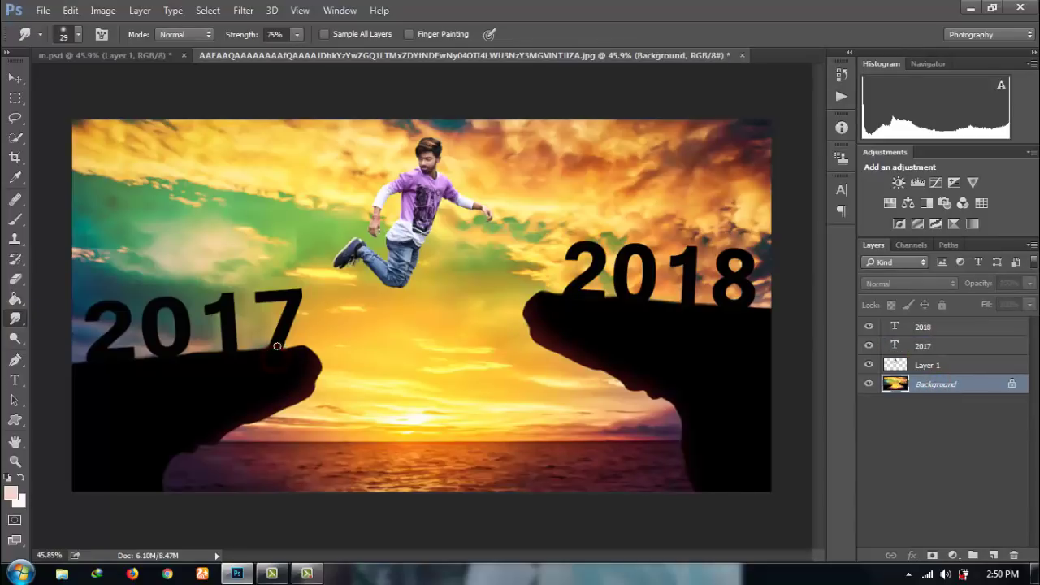
drag(126, 363, 86, 361)
key(z)
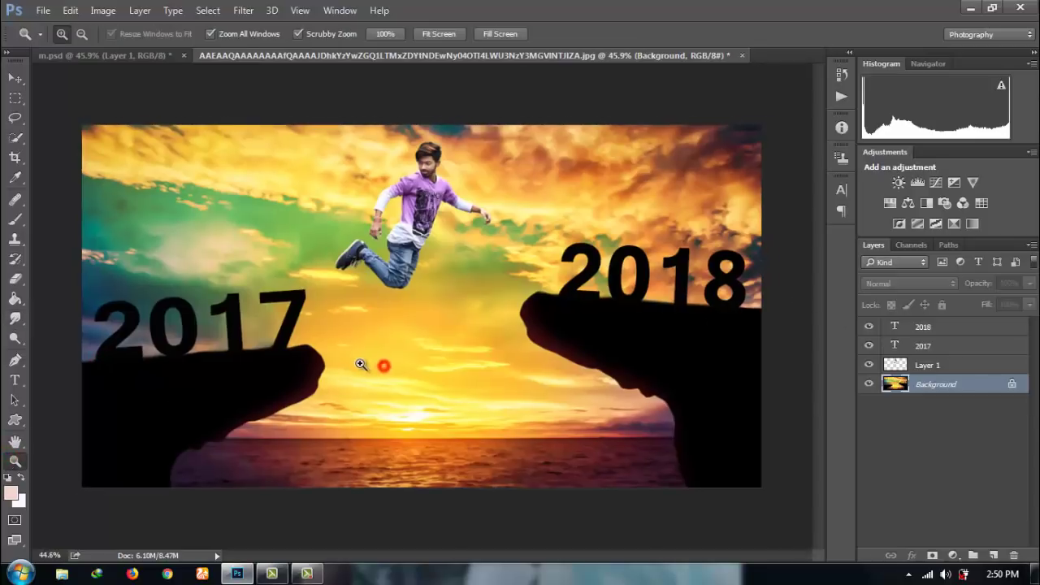
drag(383, 365, 365, 365)
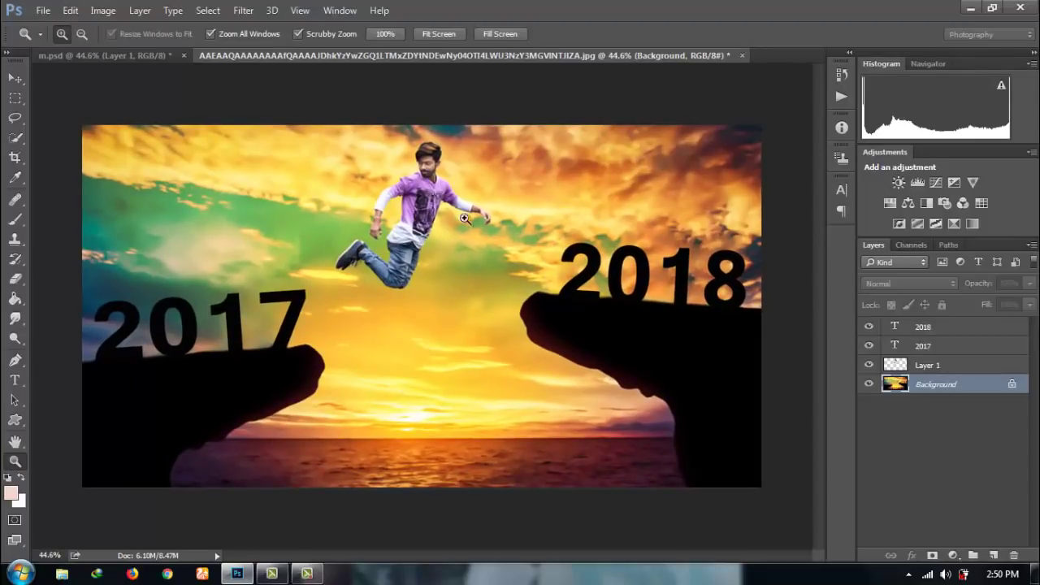
- Clear the layer selection and start placing an embedded image file
click(940, 367)
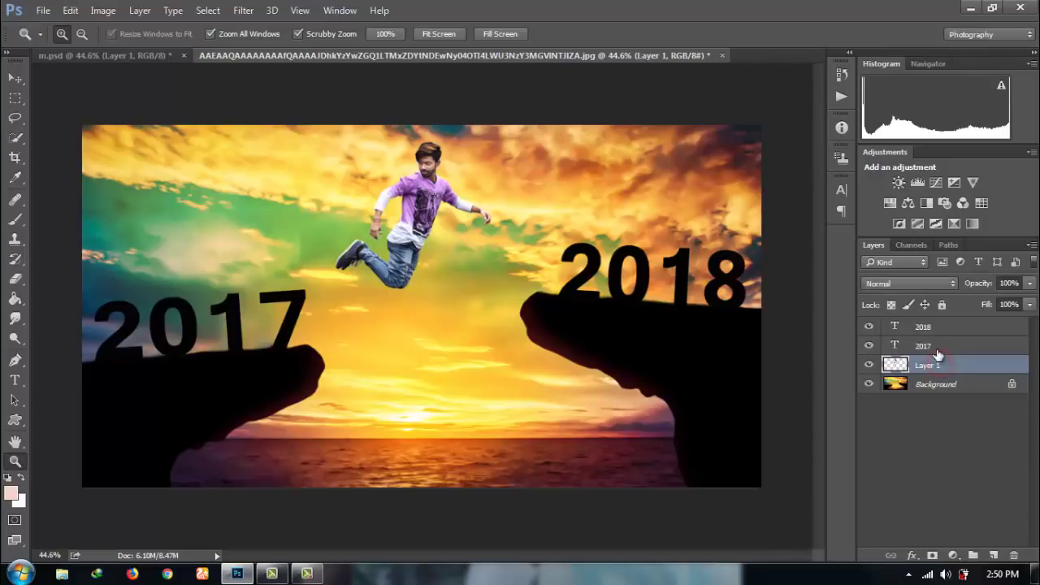
click(938, 345)
click(932, 427)
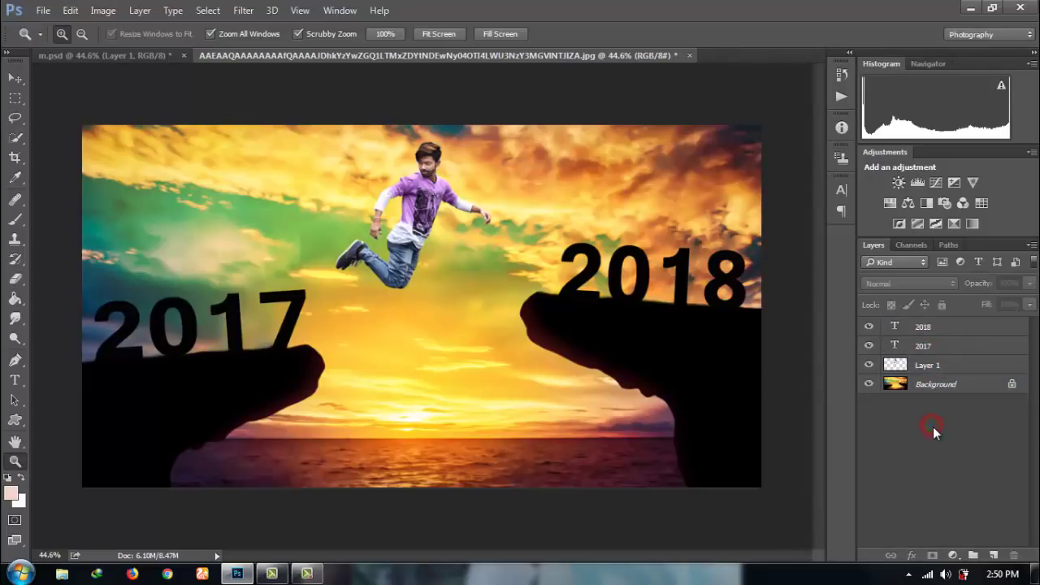
click(42, 10)
click(72, 293)
- Place the fx-sunbeams image in Screen blend mode, enlarged and centred on the jumping man
double_click(402, 317)
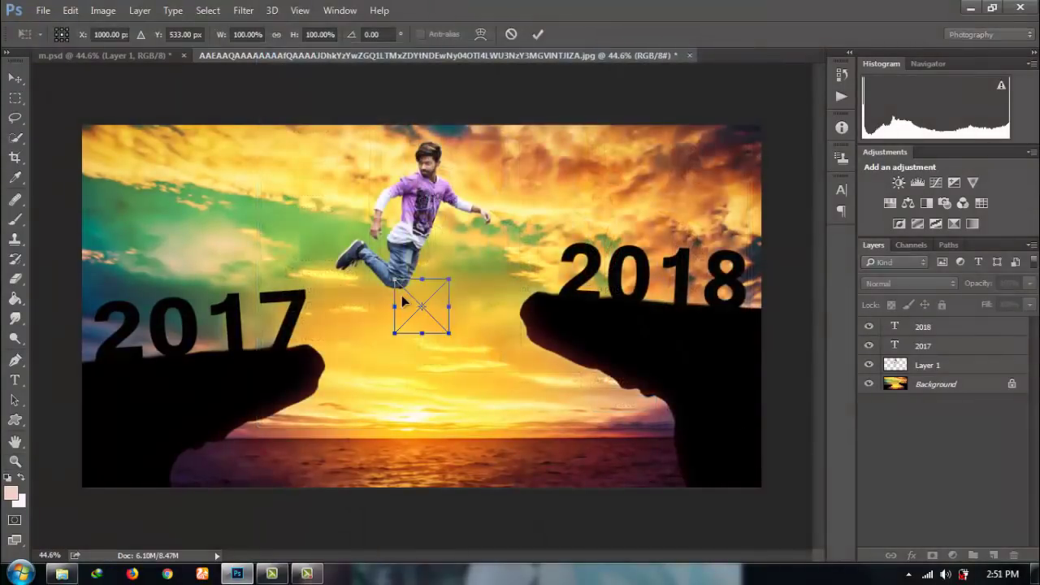
click(902, 286)
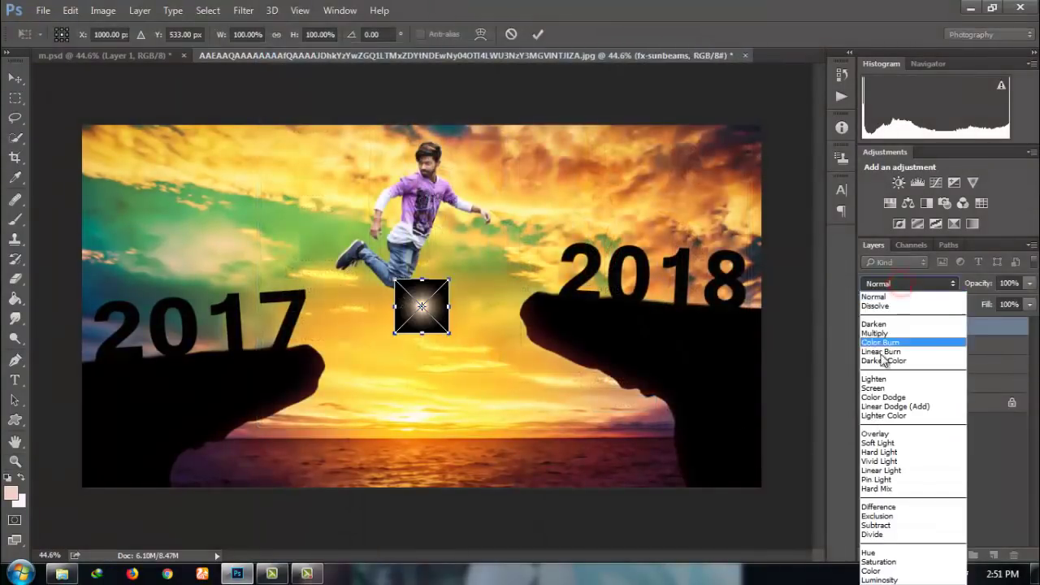
click(869, 389)
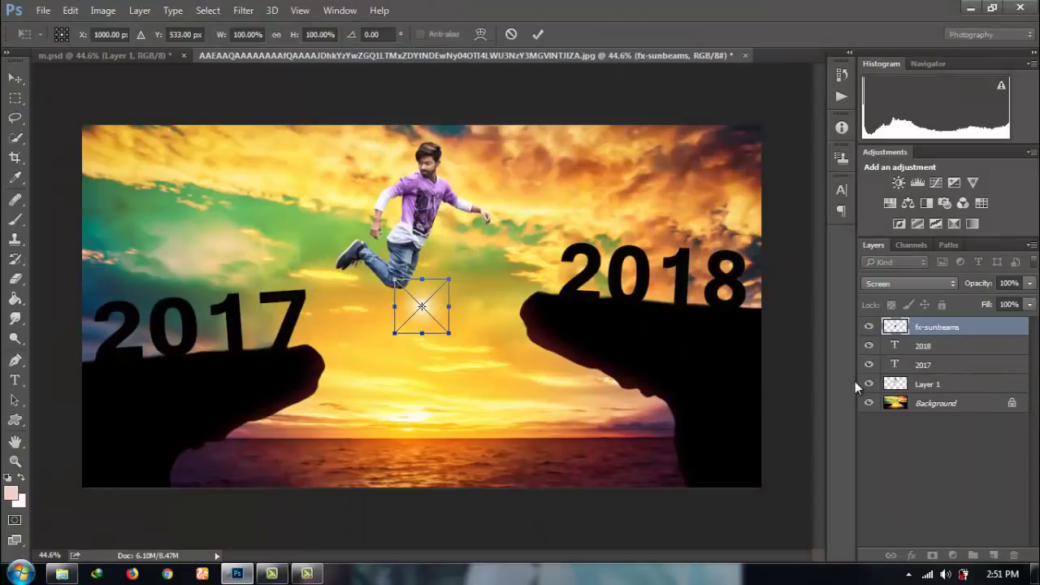
drag(447, 334, 666, 514)
drag(619, 424, 487, 273)
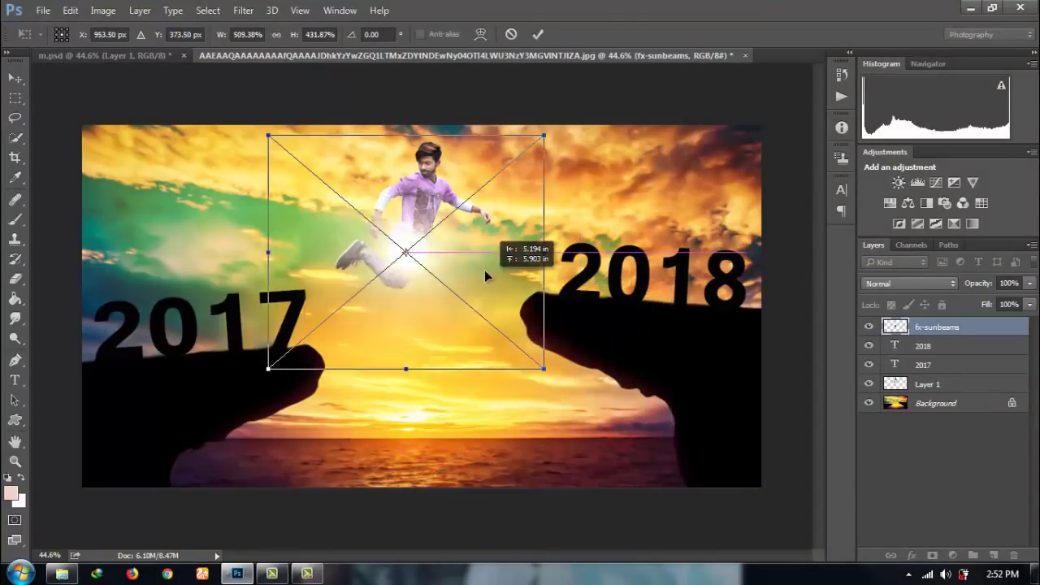
click(537, 34)
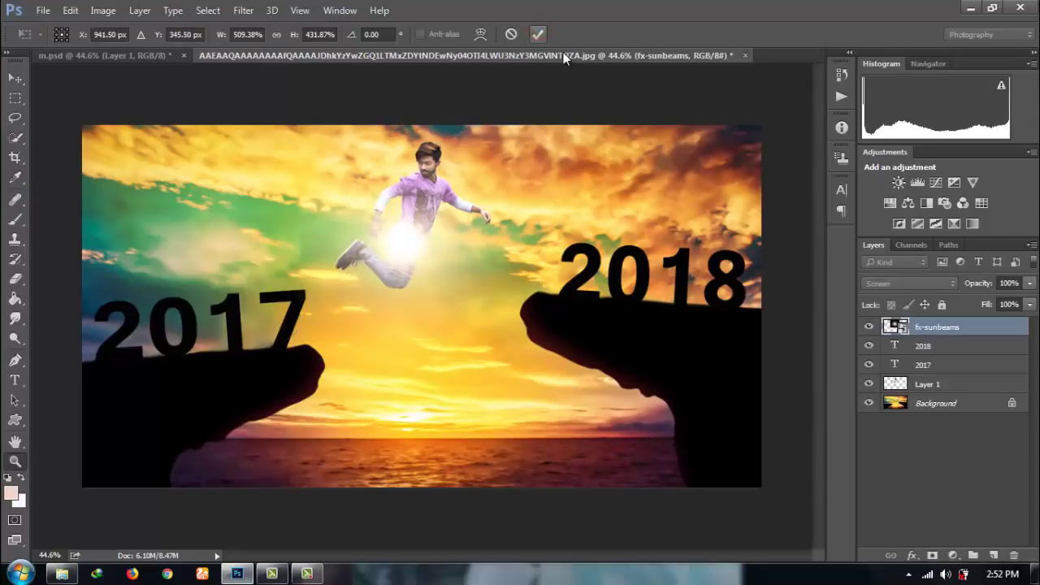
- Move the fx-sunbeams layer down the stack beneath the jumping man's layer
key(z)
drag(945, 332, 943, 419)
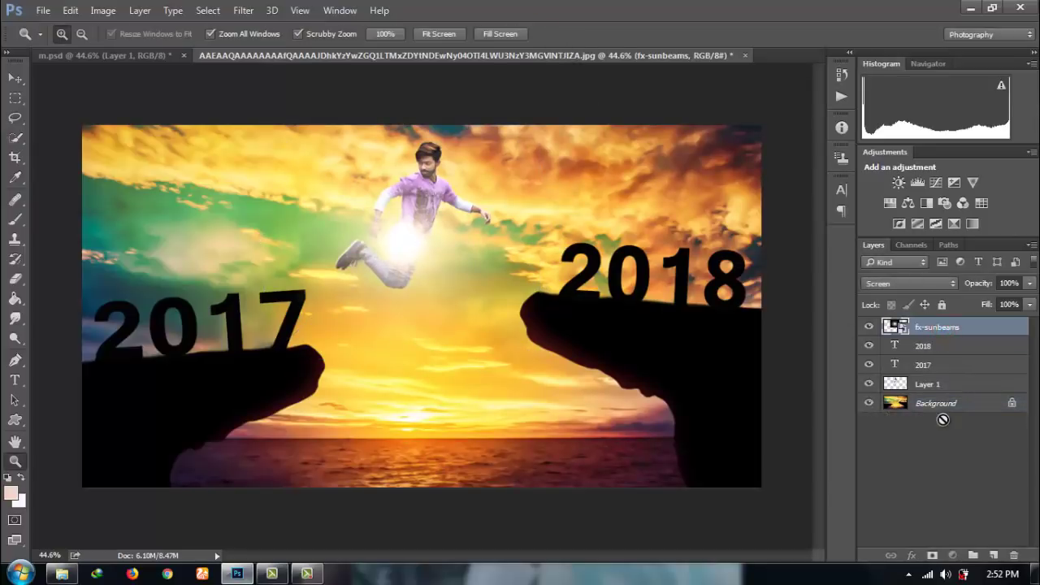
drag(942, 329, 939, 393)
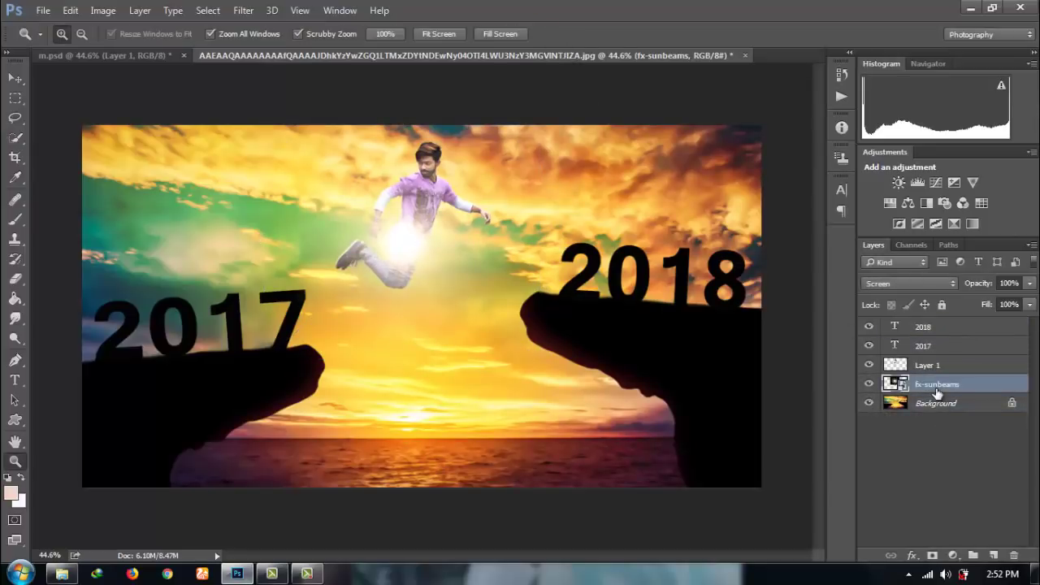
- Free-transform the sunbeam glow larger and up-left so it spreads across the sky
click(15, 78)
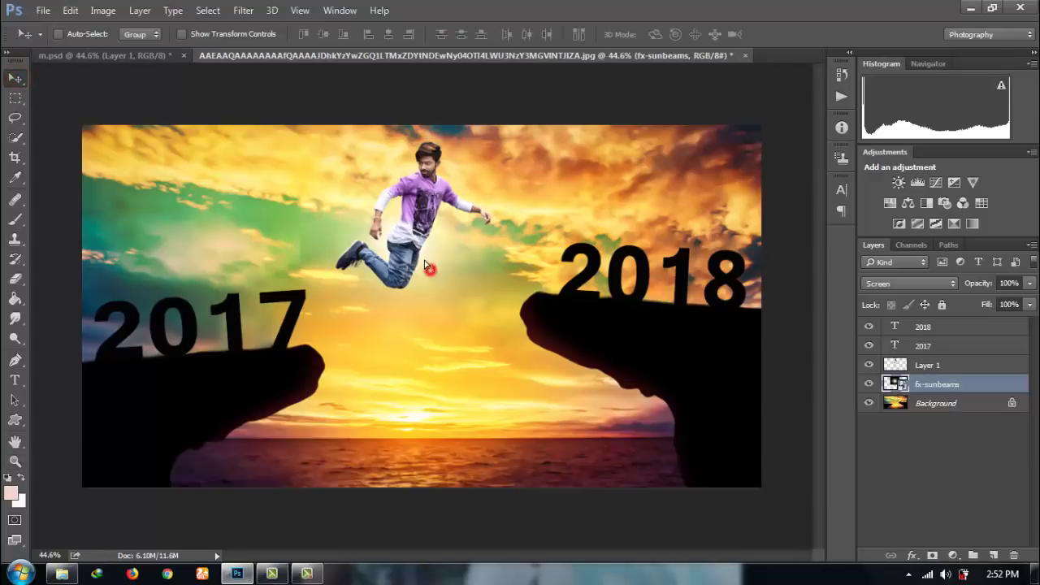
key(ctrl+t)
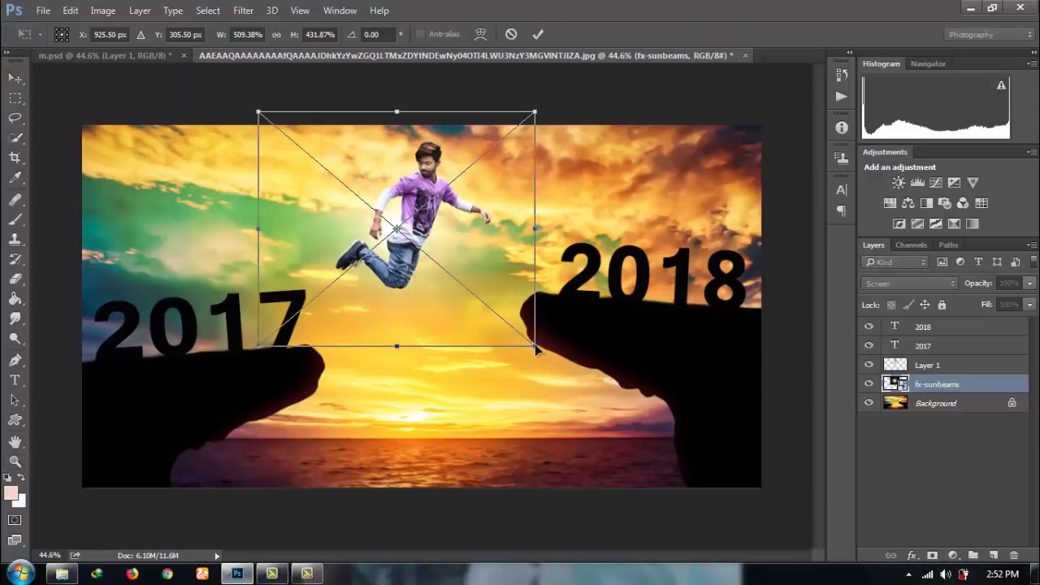
drag(535, 346, 576, 399)
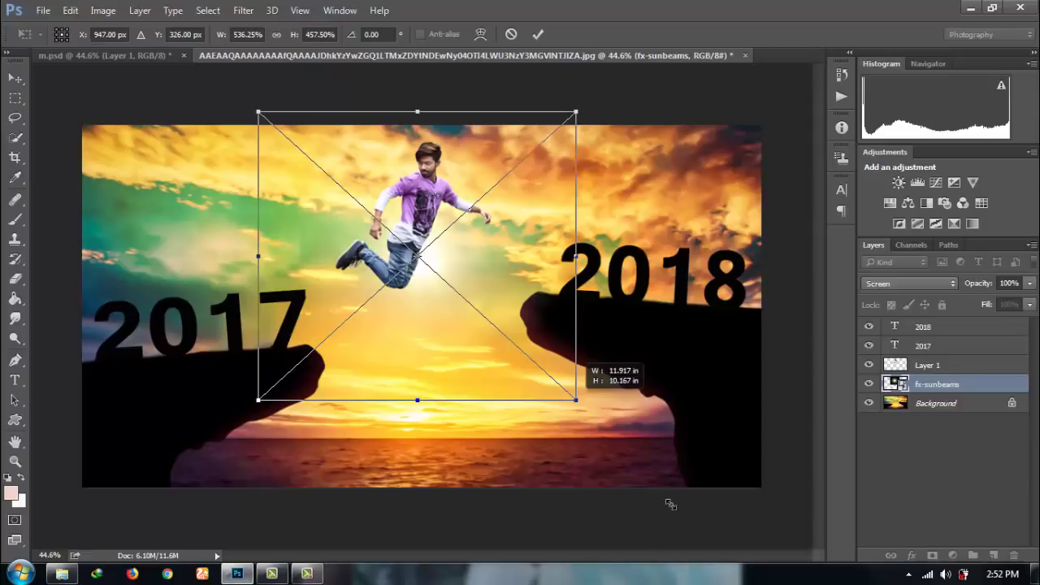
drag(670, 505, 689, 499)
drag(600, 377, 568, 328)
drag(625, 416, 605, 398)
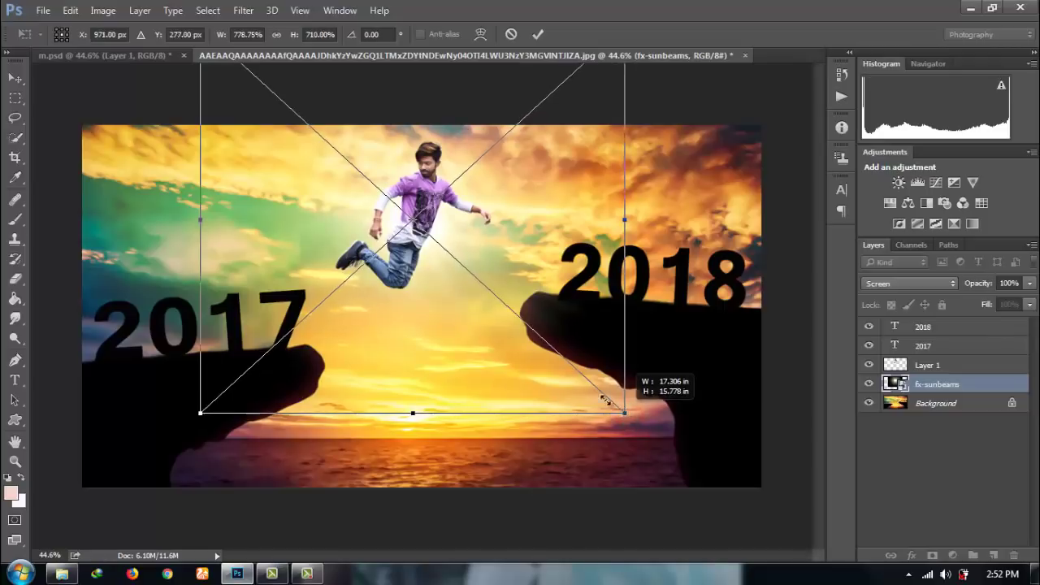
click(538, 34)
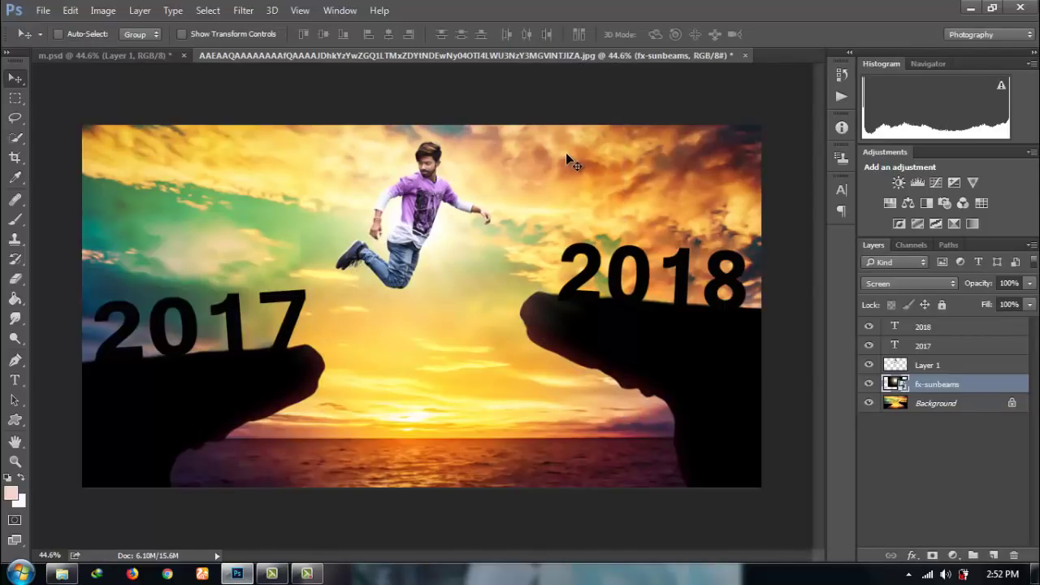
- Duplicate the fx-sunbeams layer and lower the copy's opacity to 15%
drag(992, 394, 995, 557)
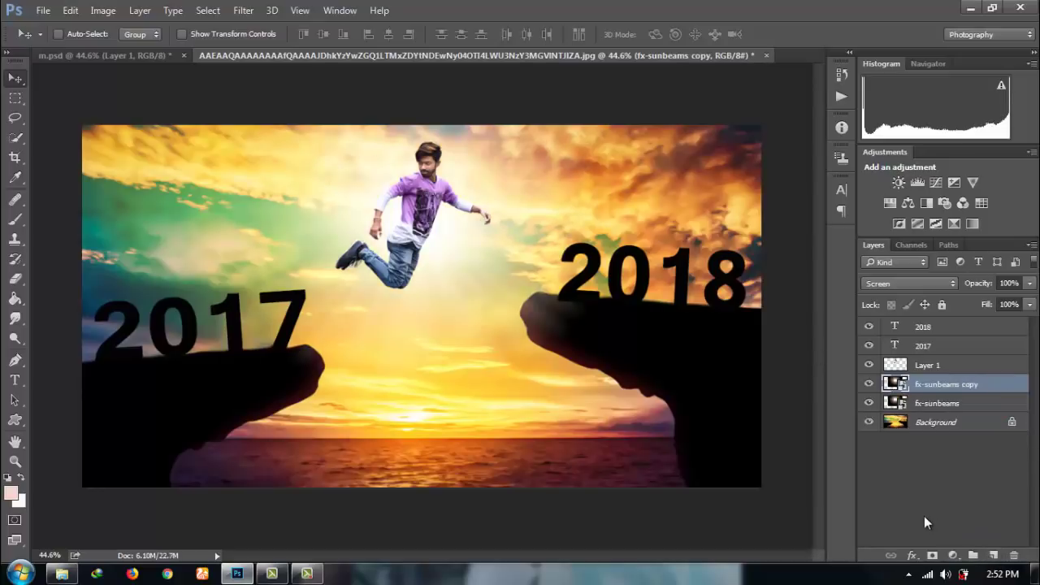
click(1029, 283)
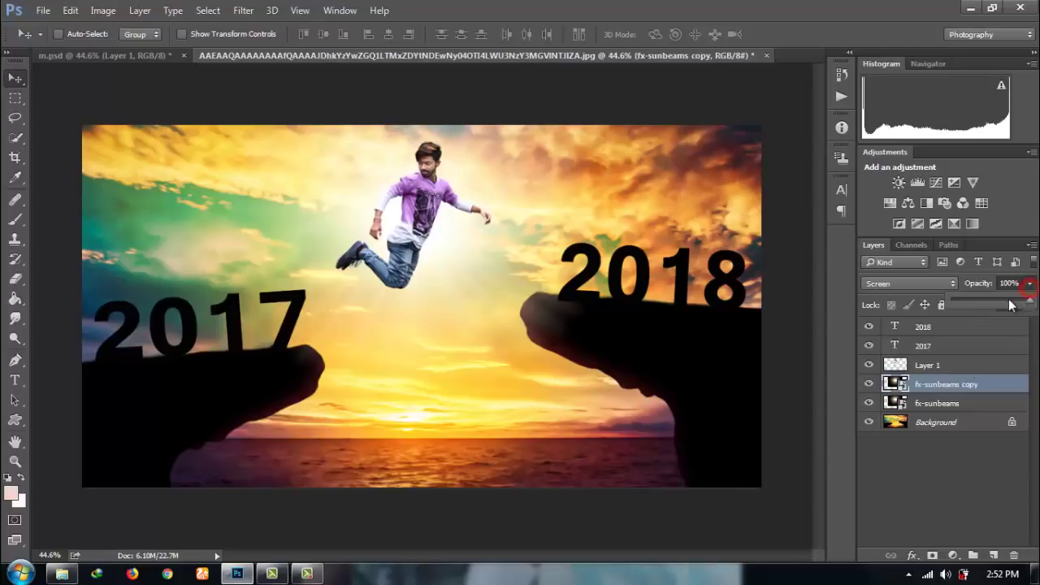
drag(989, 300, 965, 302)
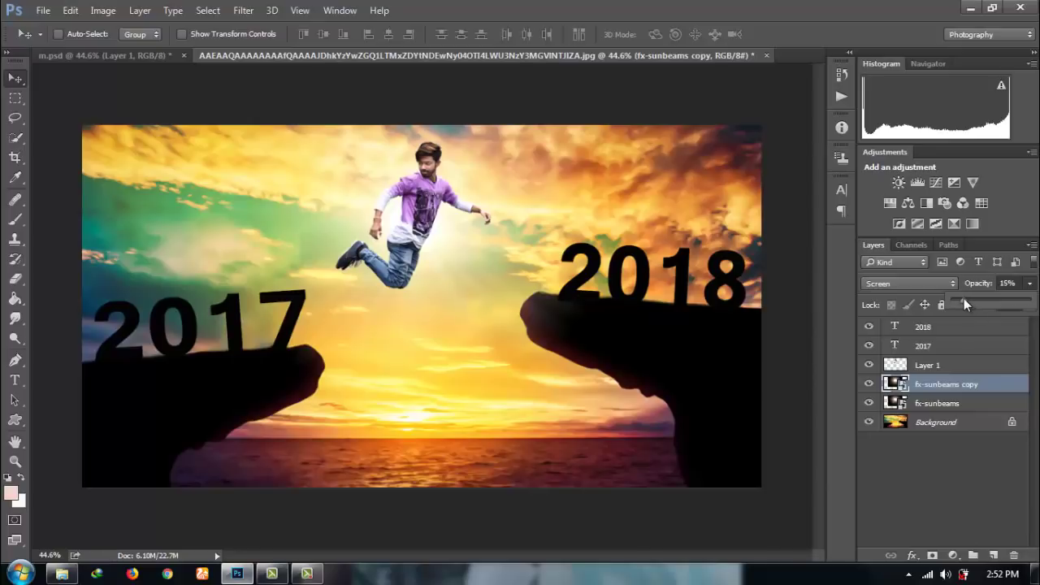
- Scale the jumping man on Layer 1 to about 91% and shift him slightly right
click(920, 367)
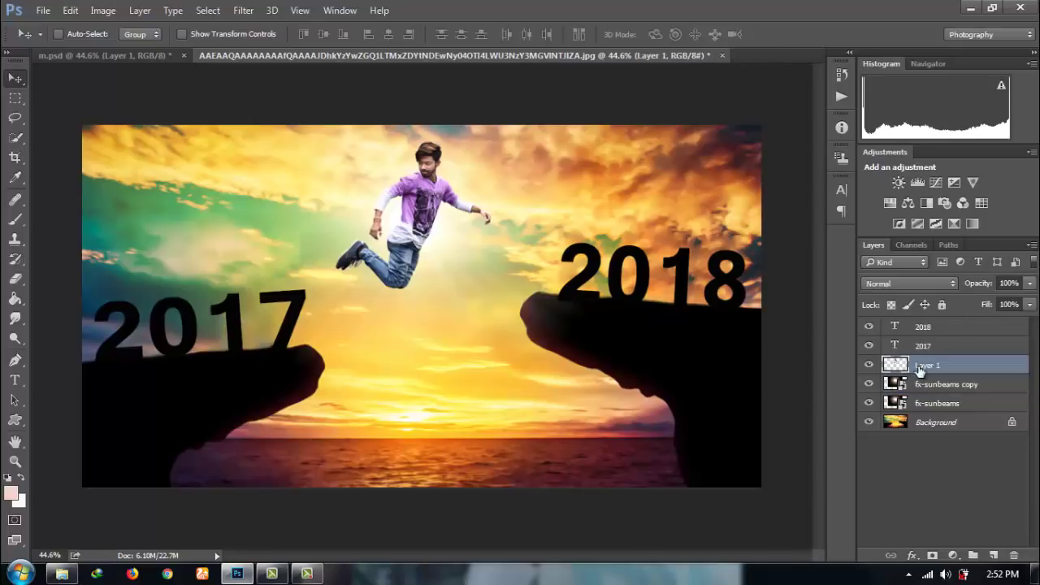
click(182, 34)
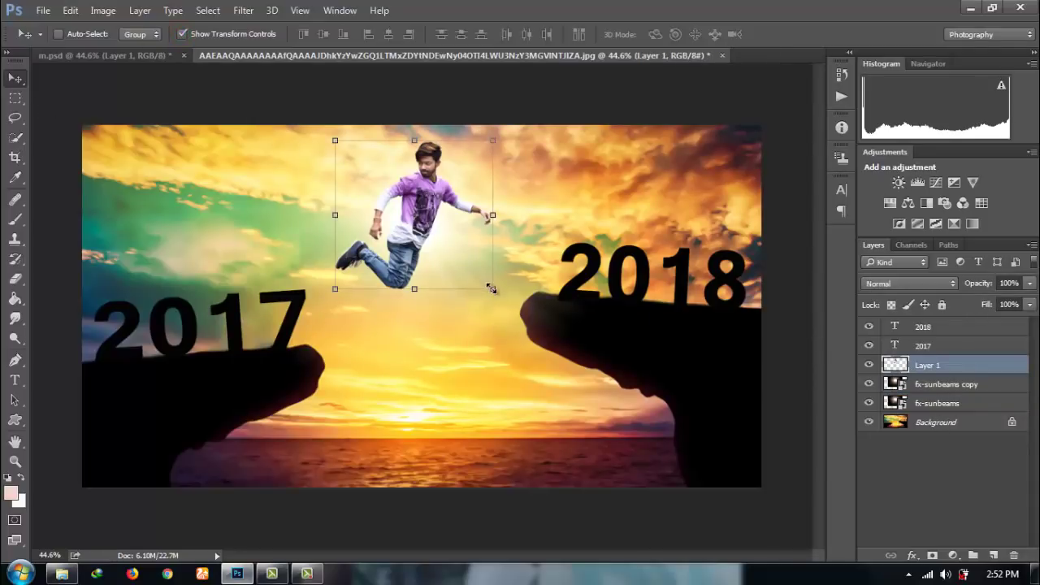
drag(488, 289, 483, 278)
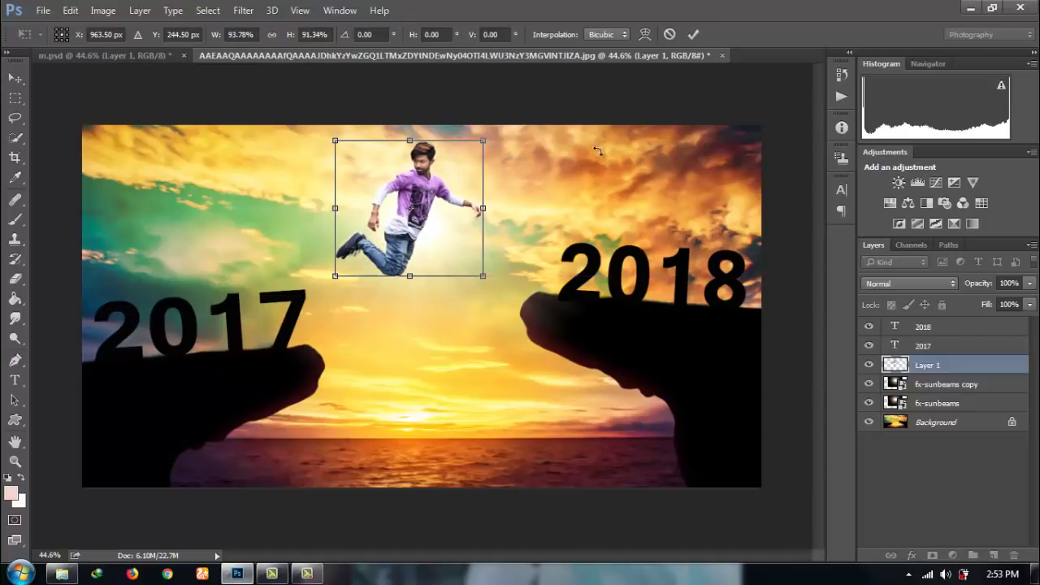
drag(485, 139, 480, 140)
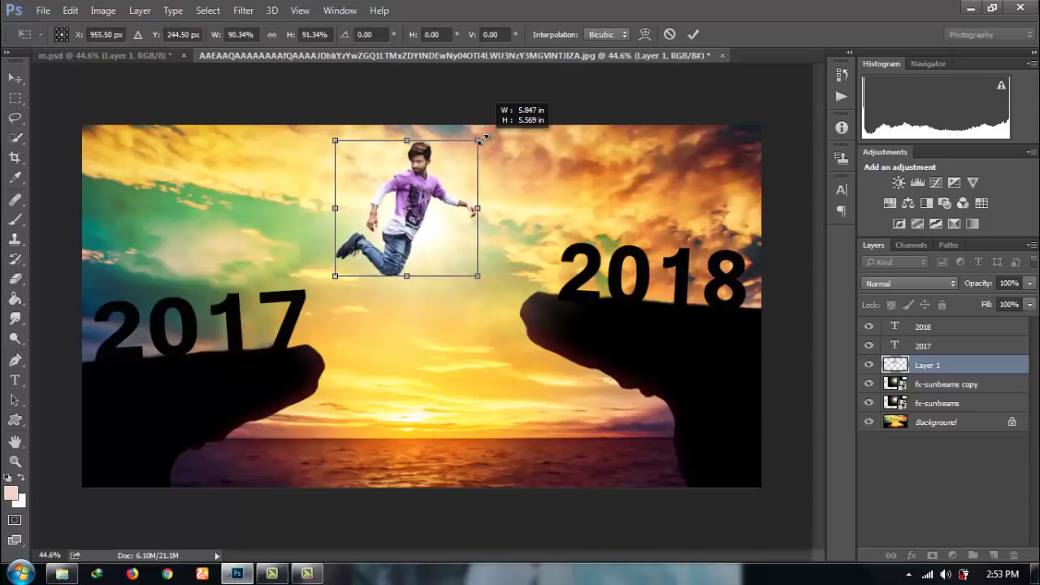
click(693, 35)
drag(444, 173, 458, 178)
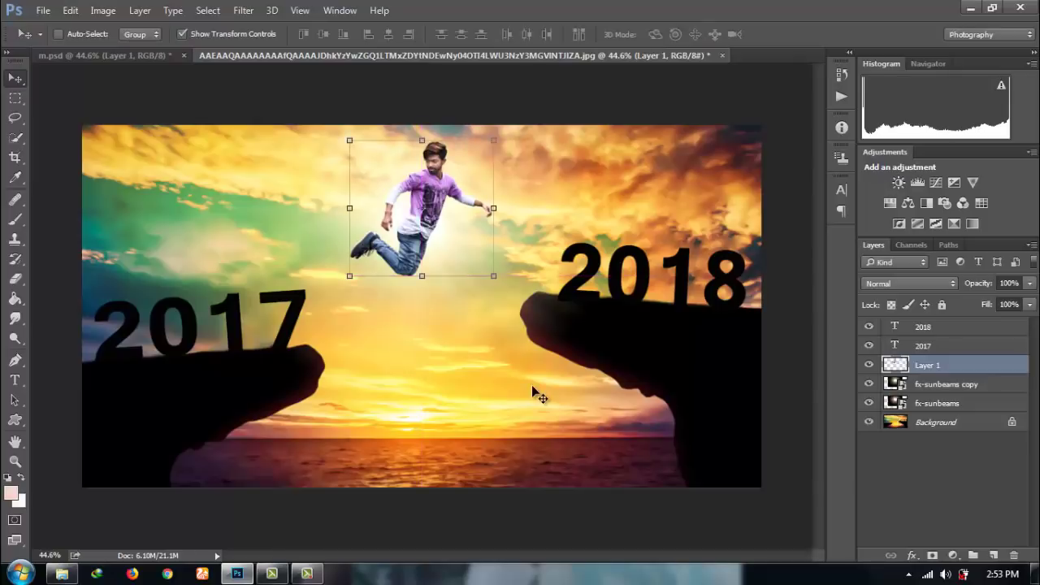
click(182, 34)
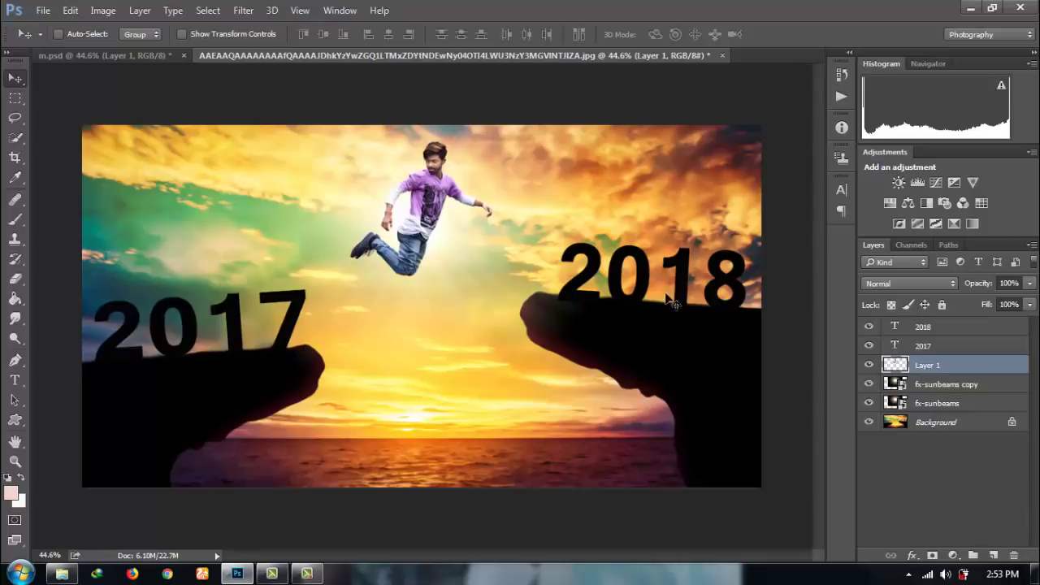
- Rasterize both fx-sunbeams layers and erase their glow around the 2018 cliff edge
click(961, 386)
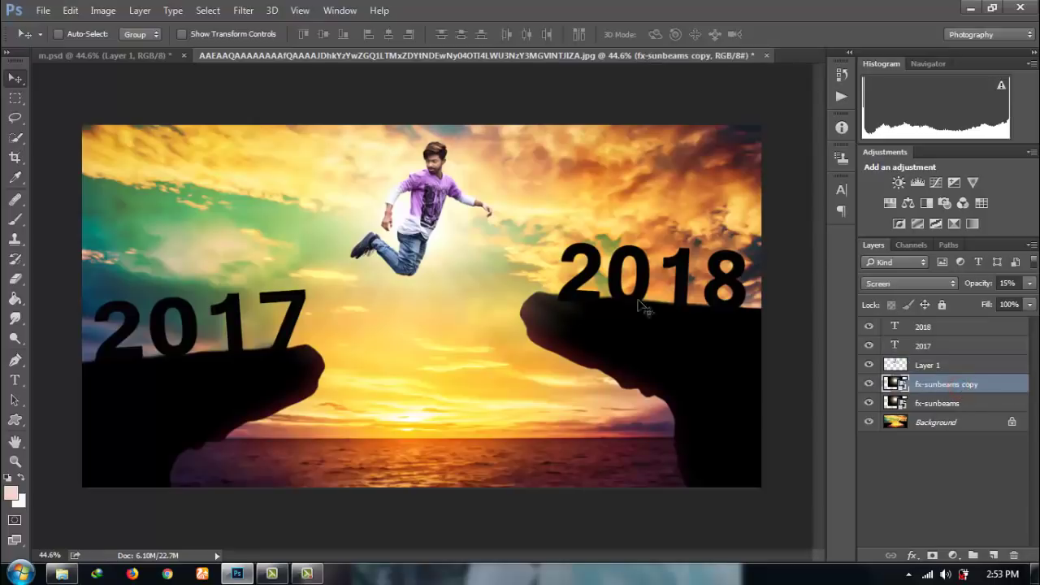
click(14, 278)
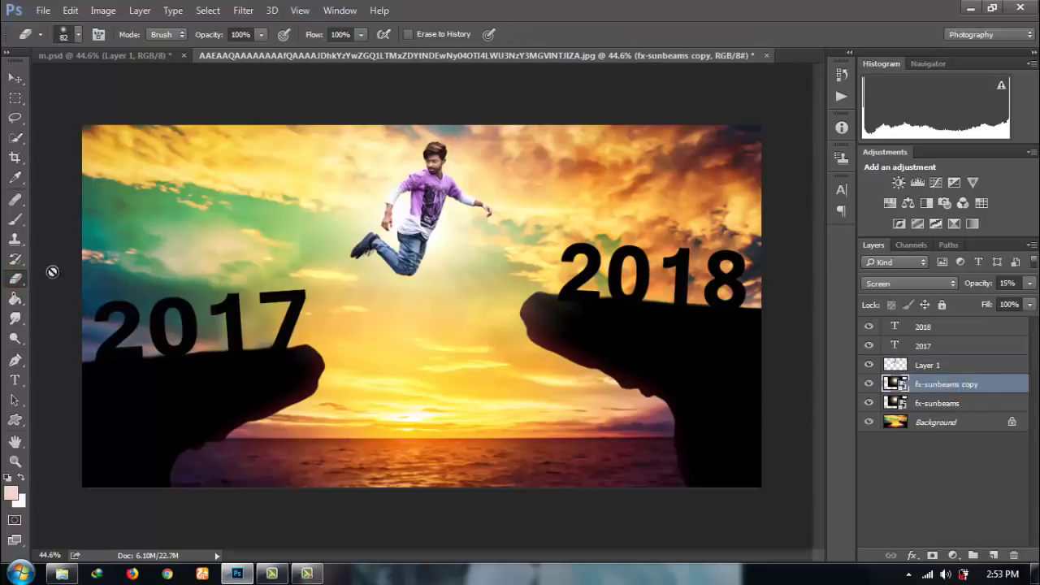
click(573, 312)
click(489, 236)
click(938, 403)
click(569, 302)
click(485, 234)
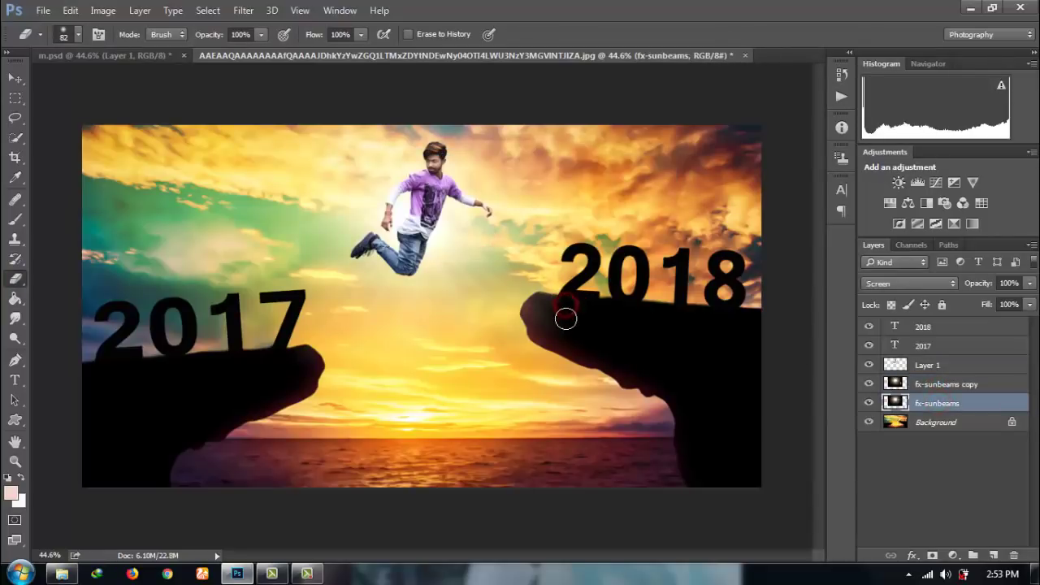
mouse_move(567, 318)
mouse_down()
mouse_move(550, 331)
mouse_move(541, 301)
mouse_move(541, 329)
mouse_move(538, 311)
mouse_up()
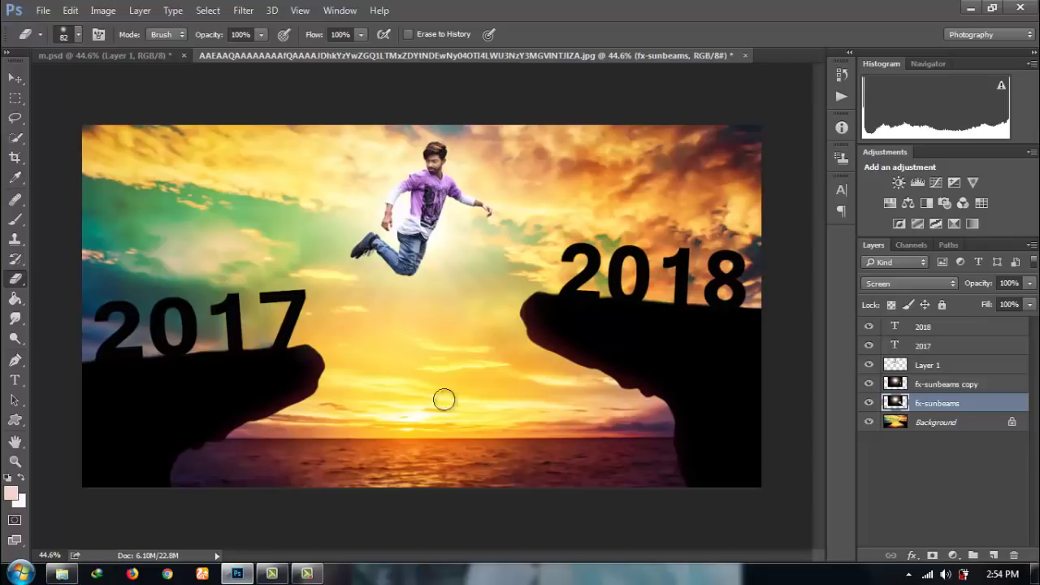
- Reselect the jumping man's Layer 1 with the Move tool
right_click(940, 427)
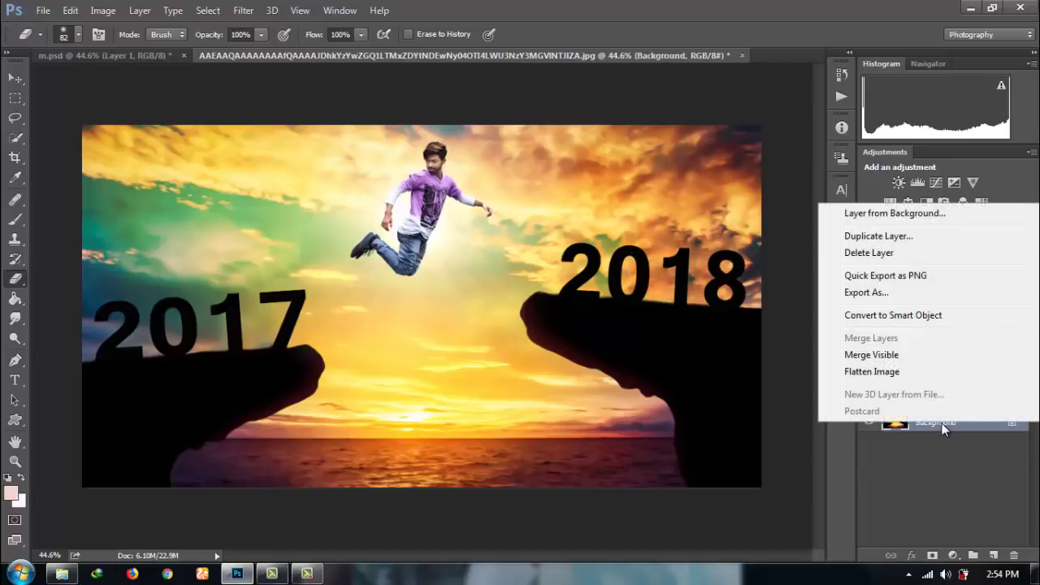
key(Escape)
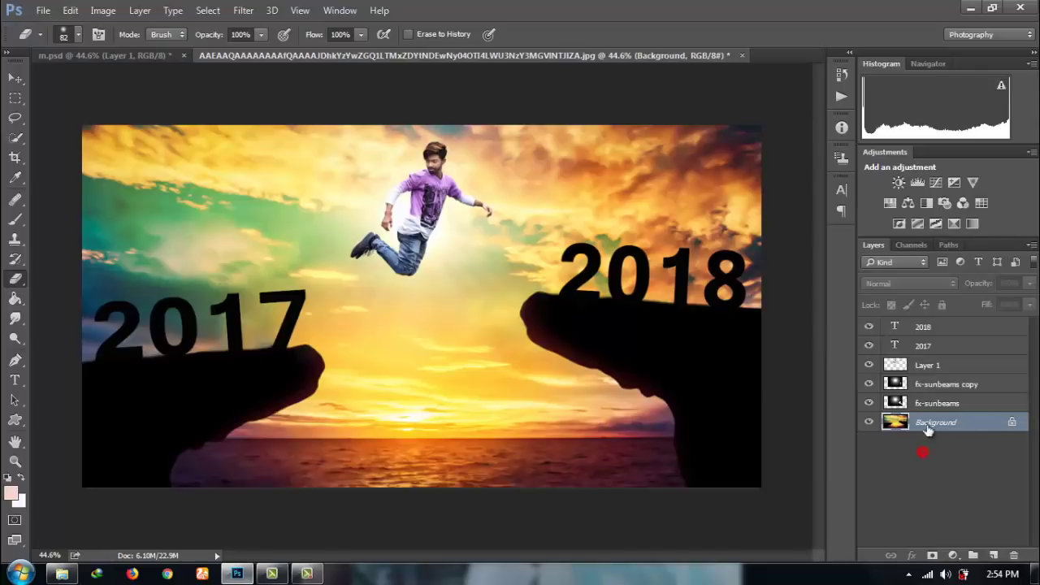
click(920, 371)
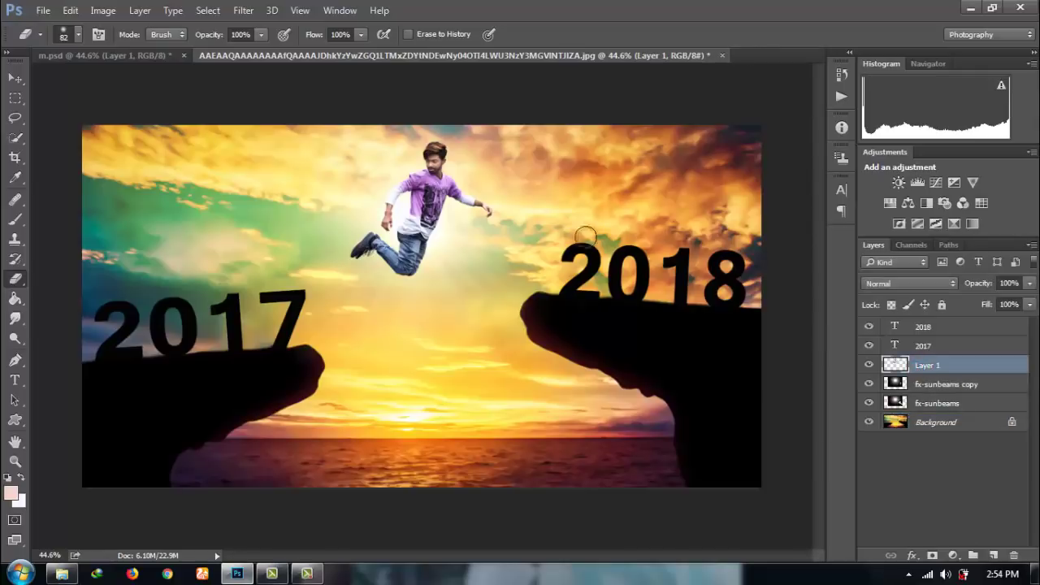
click(16, 79)
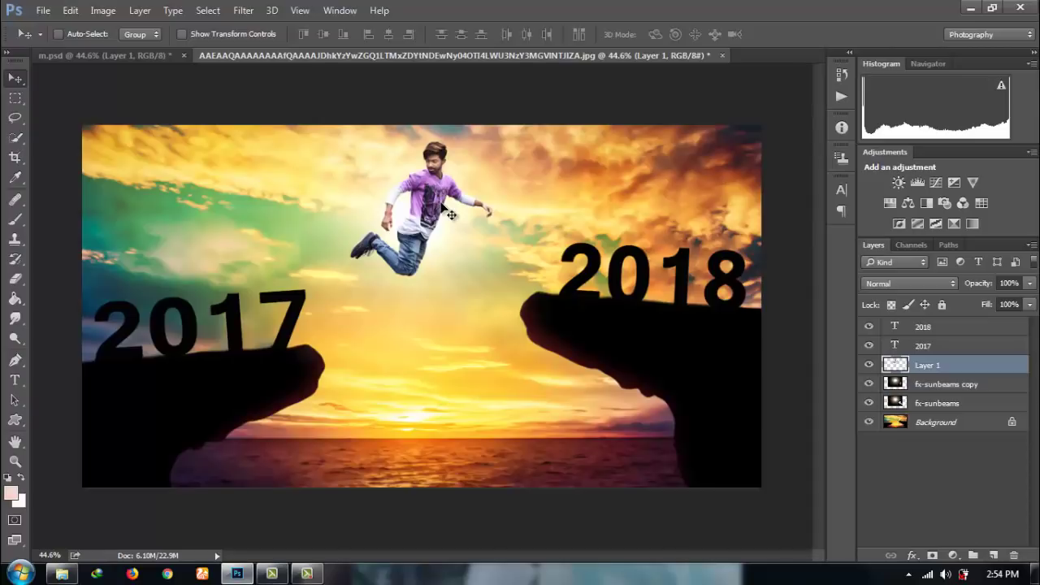
- Nudge the jumping man a few pixels down and to the right
drag(430, 192, 441, 204)
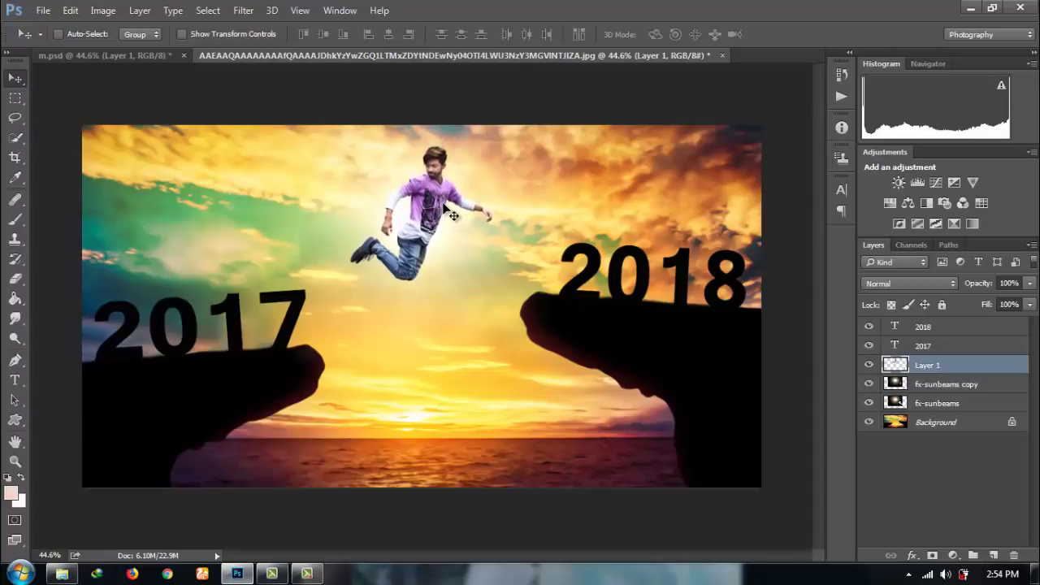
key(Down)
key(Right)
key(Down)
key(Right)
key(Right)
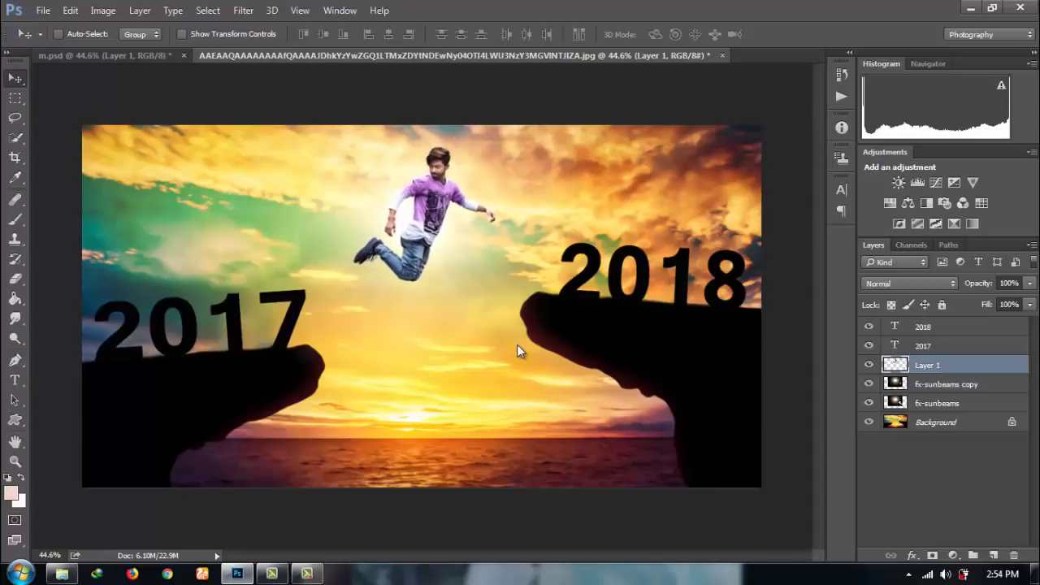
key(Down)
key(Right)
key(Right)
key(Right)
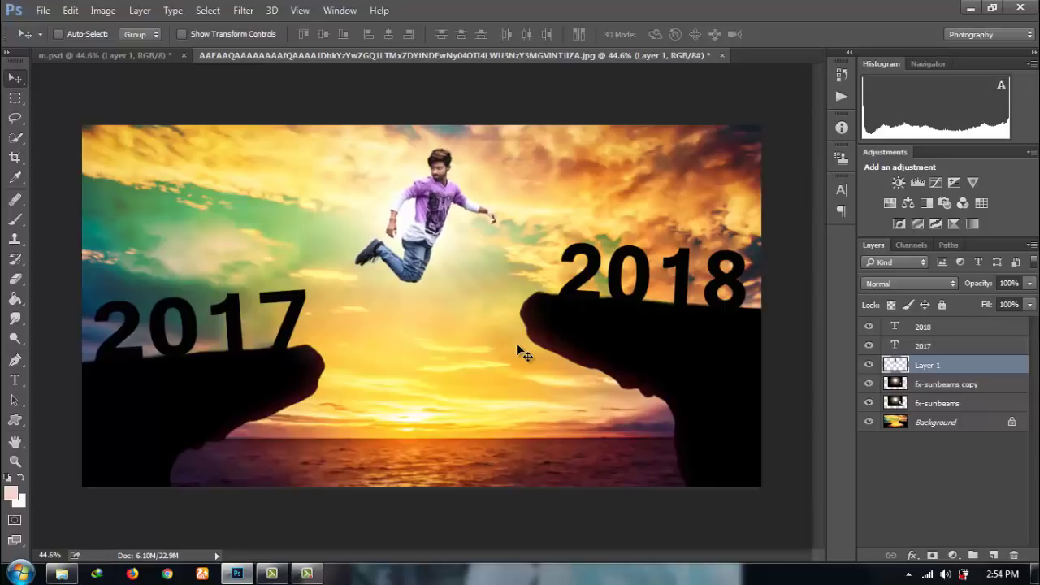
key(Right)
- Merge all visible layers into a single Background layer
click(881, 480)
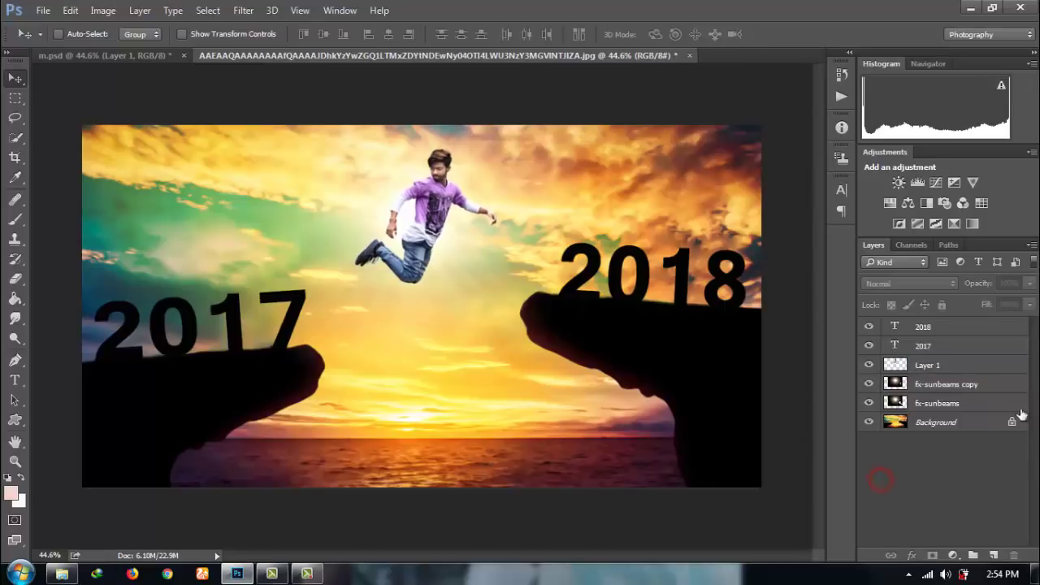
right_click(953, 433)
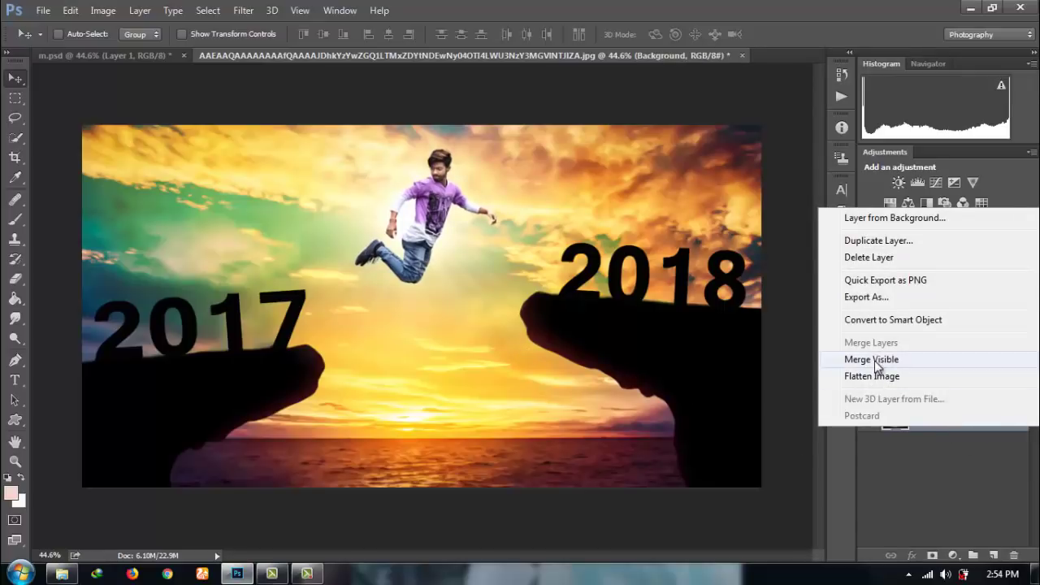
click(853, 362)
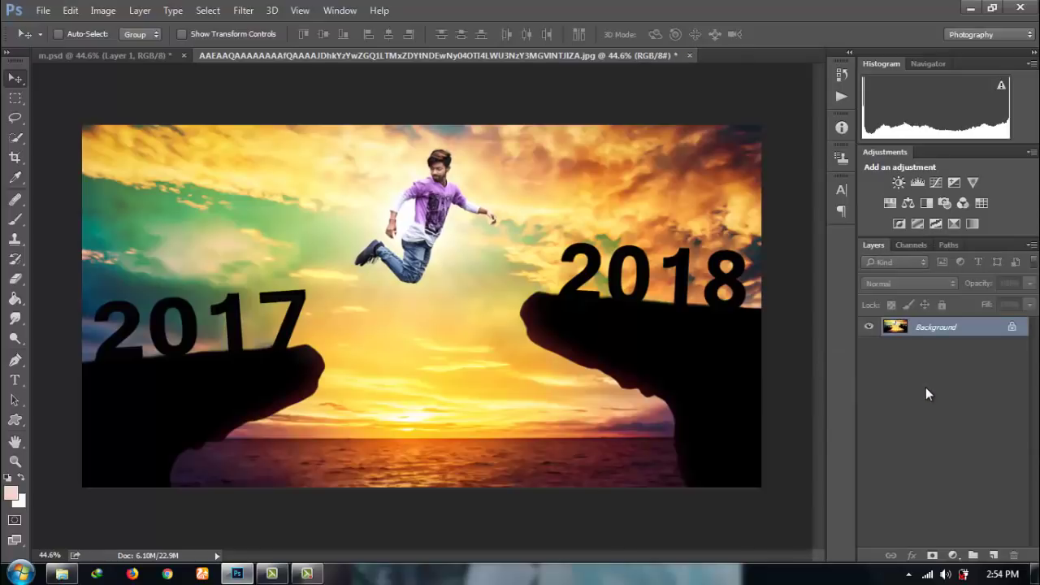
- In the Camera Raw Filter, keep clarity near zero and raise contrast to +13
click(243, 10)
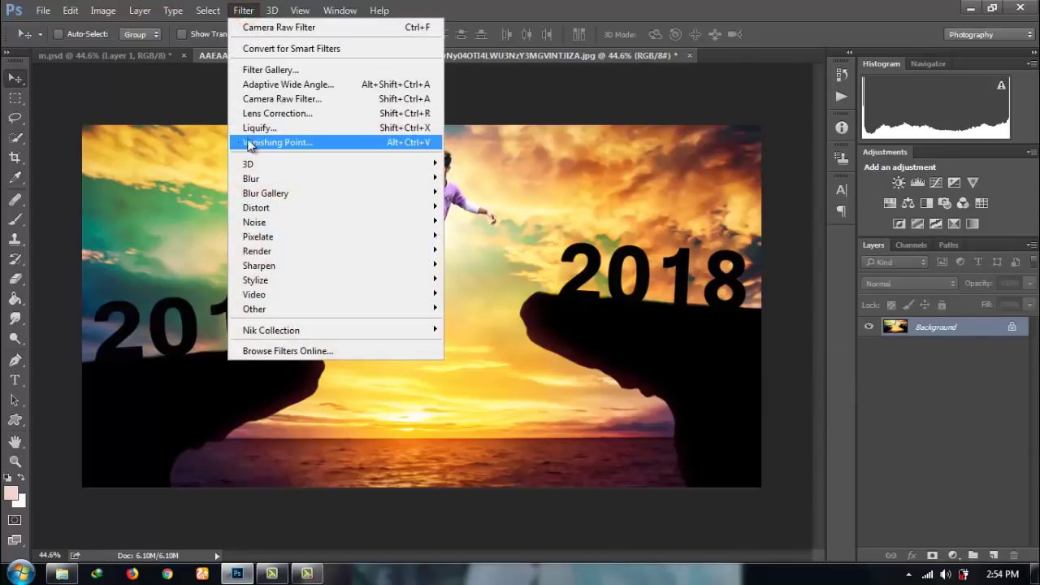
click(264, 97)
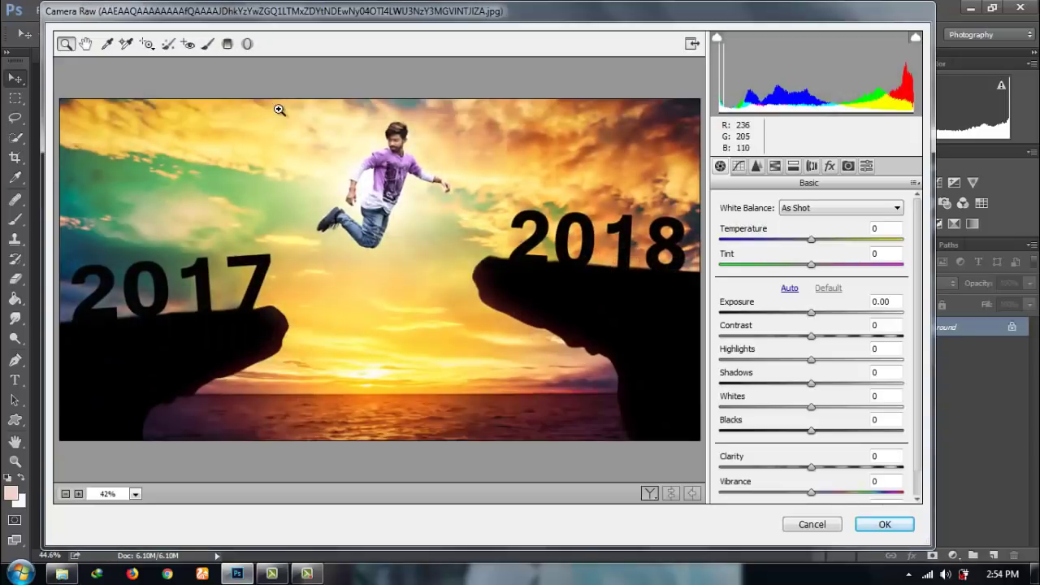
drag(811, 468, 823, 467)
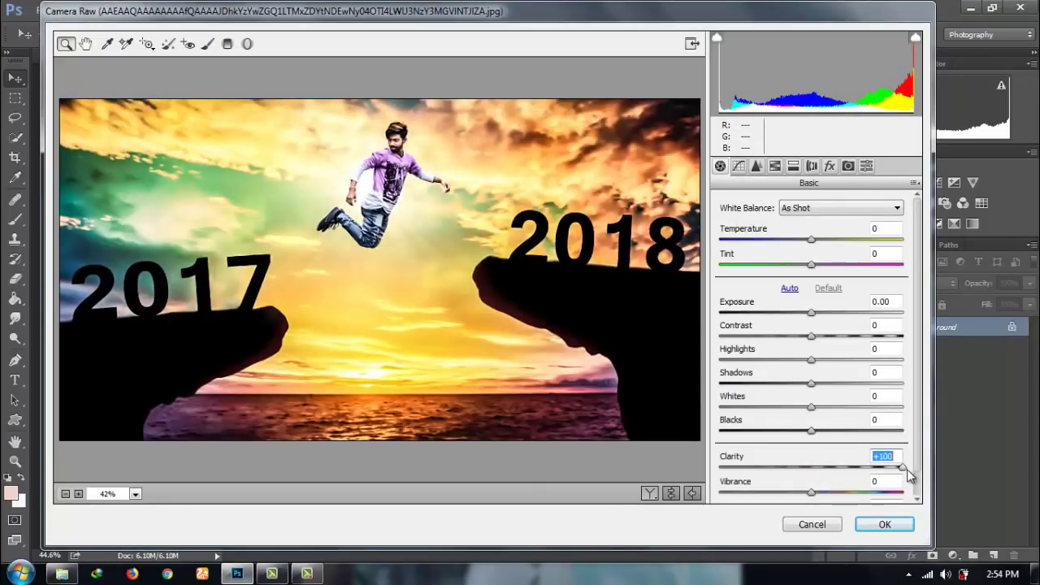
mouse_move(909, 477)
mouse_down()
mouse_move(713, 459)
mouse_move(808, 469)
mouse_up()
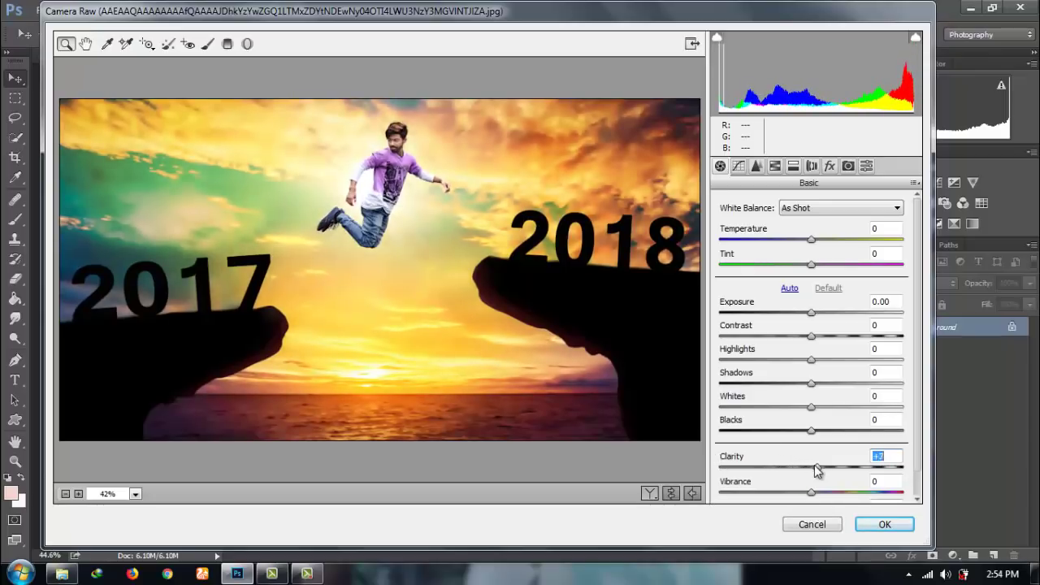
drag(807, 468, 809, 470)
drag(822, 339, 825, 389)
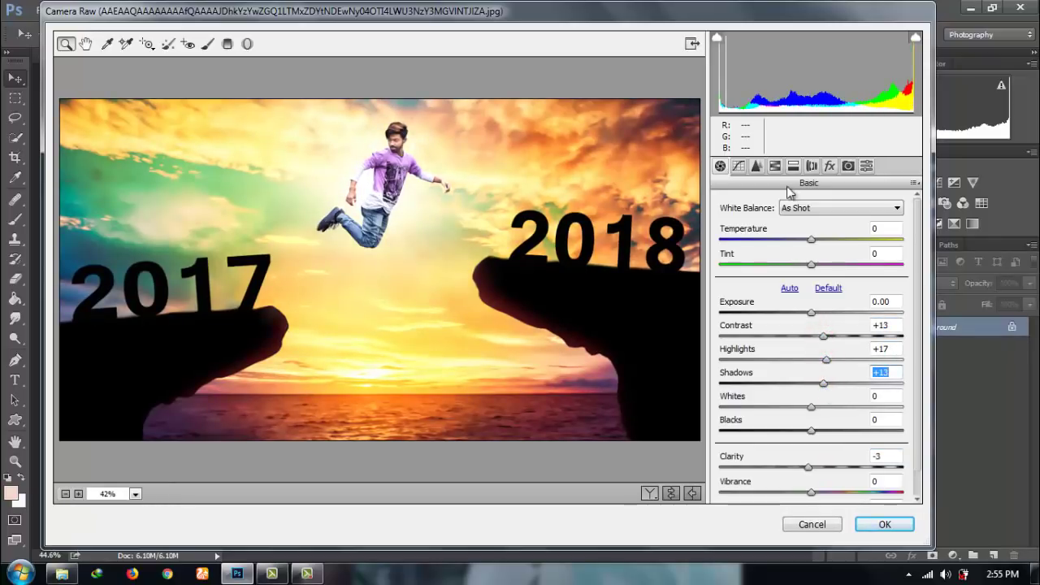
- Adjust HSL saturation and luminance, add a -15 edge vignette, and apply the grade
click(756, 165)
mouse_move(815, 298)
mouse_down()
mouse_move(830, 324)
mouse_move(802, 300)
mouse_move(807, 274)
mouse_up()
click(810, 224)
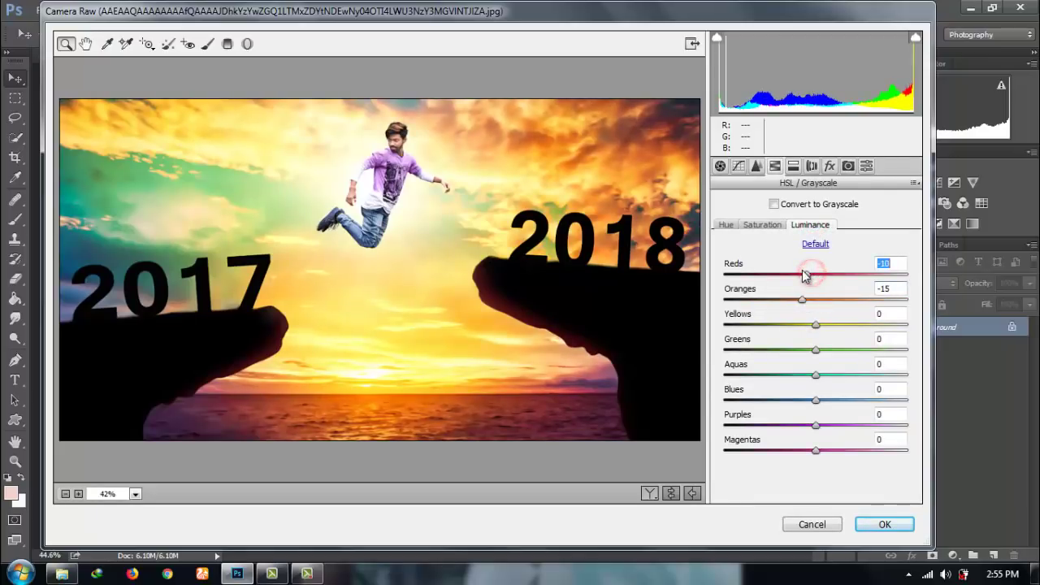
drag(815, 349, 808, 349)
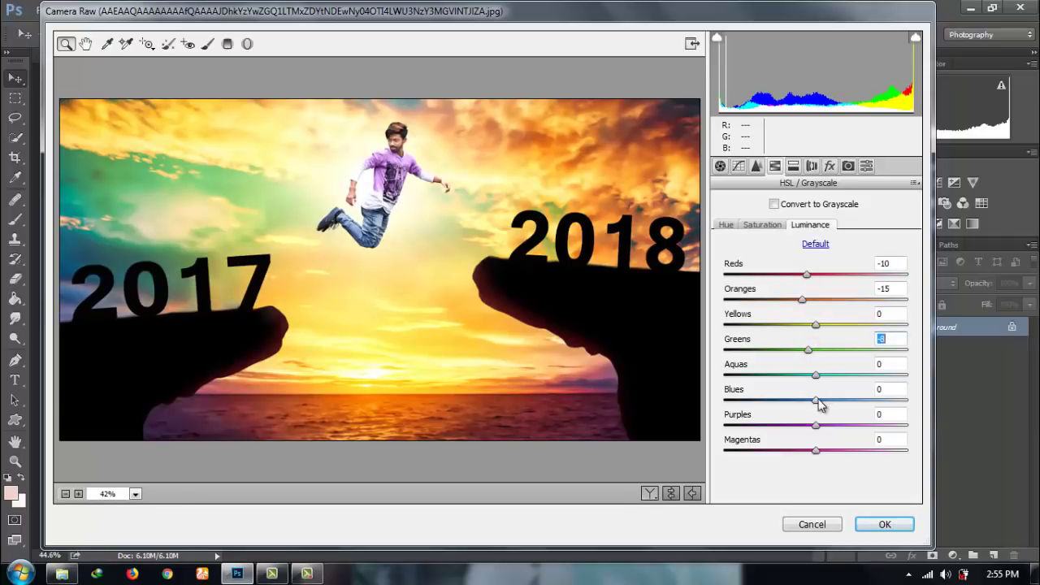
drag(815, 400, 806, 399)
click(829, 166)
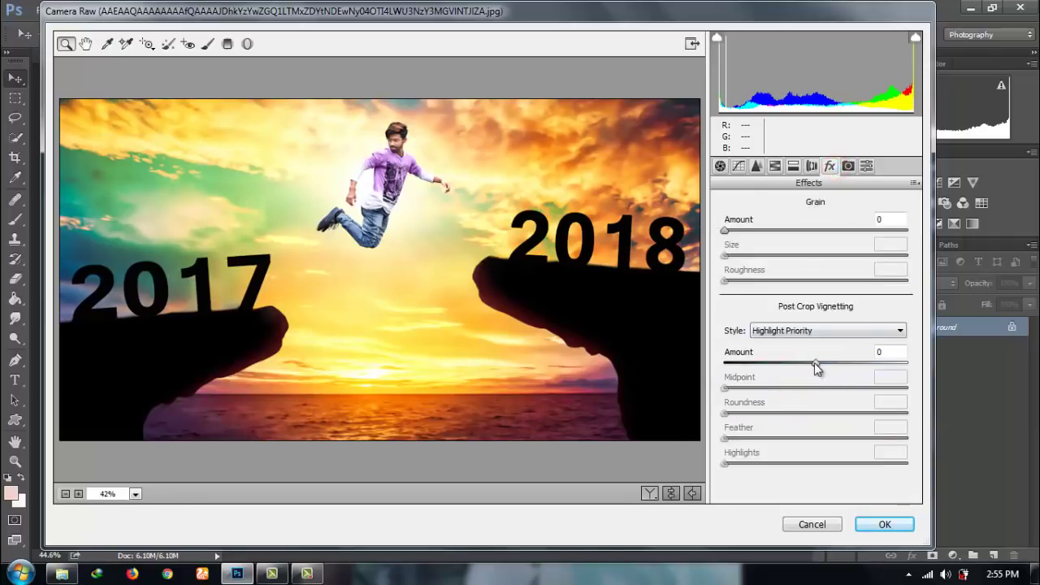
mouse_move(816, 362)
mouse_down()
mouse_move(850, 362)
mouse_move(801, 363)
mouse_up()
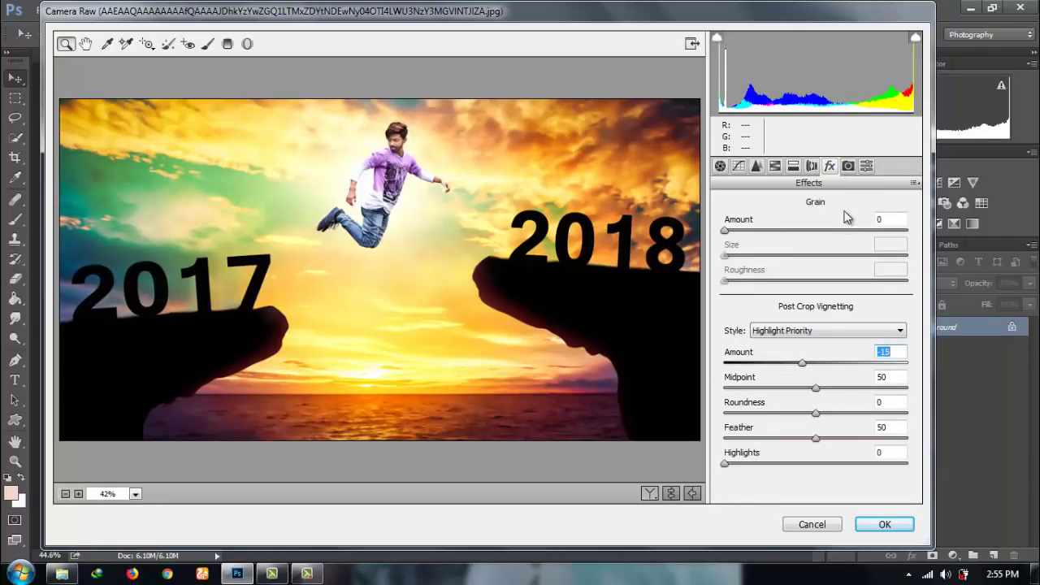
click(884, 524)
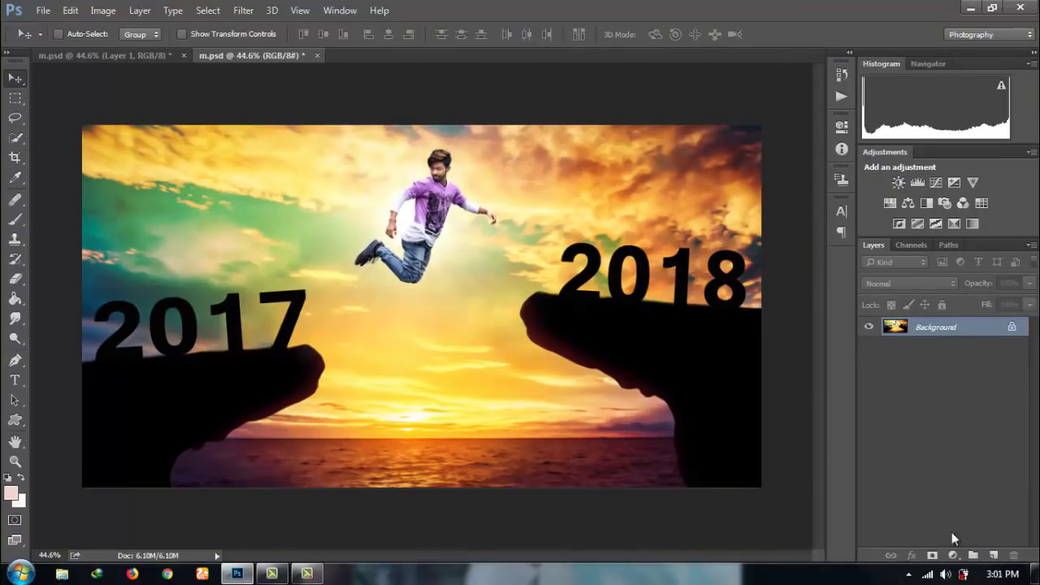
- Add a FallColors.look Color Lookup adjustment layer and merge all visible layers
click(955, 554)
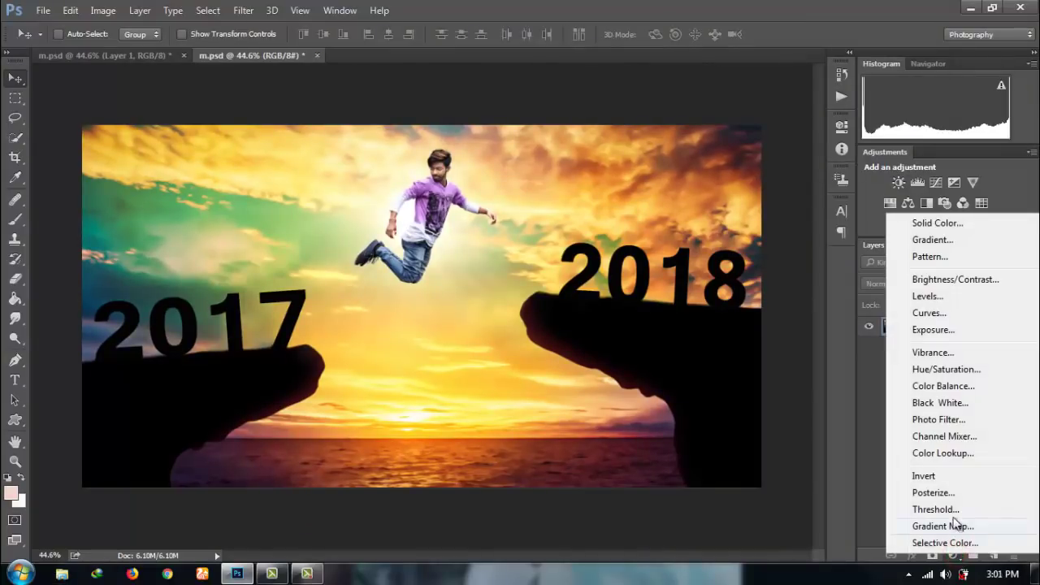
click(942, 453)
click(781, 167)
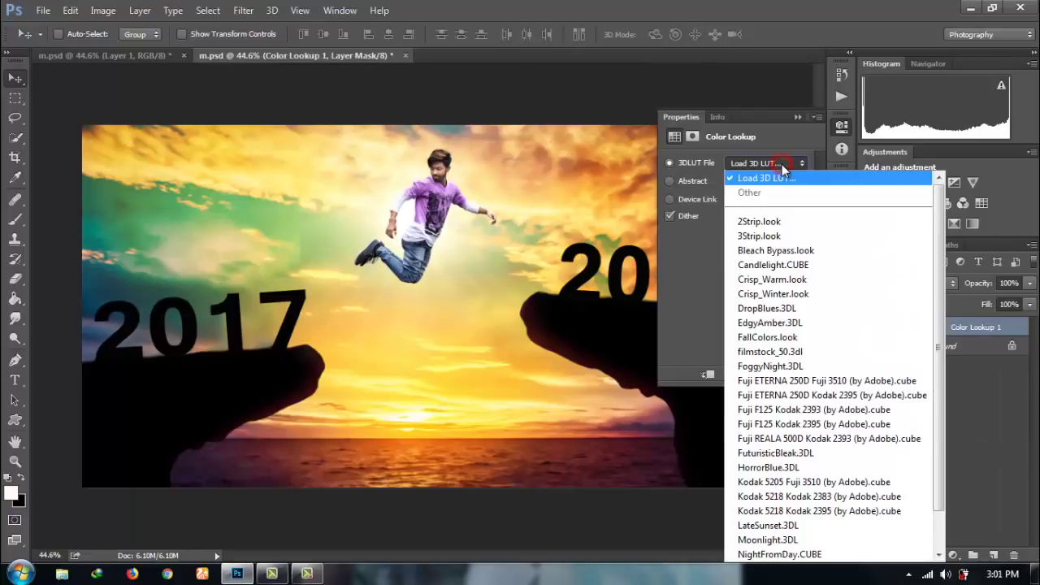
click(767, 338)
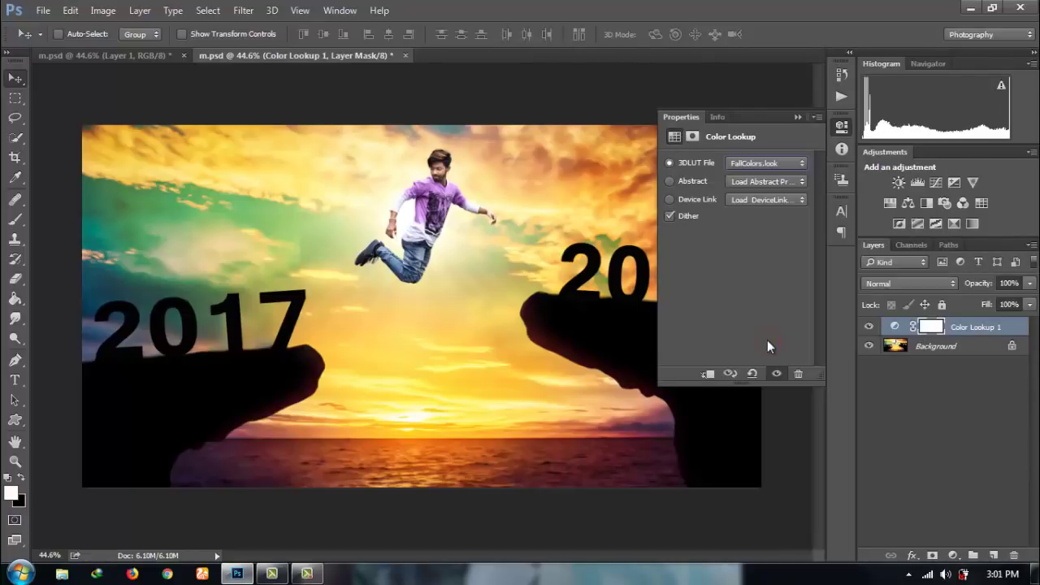
click(796, 117)
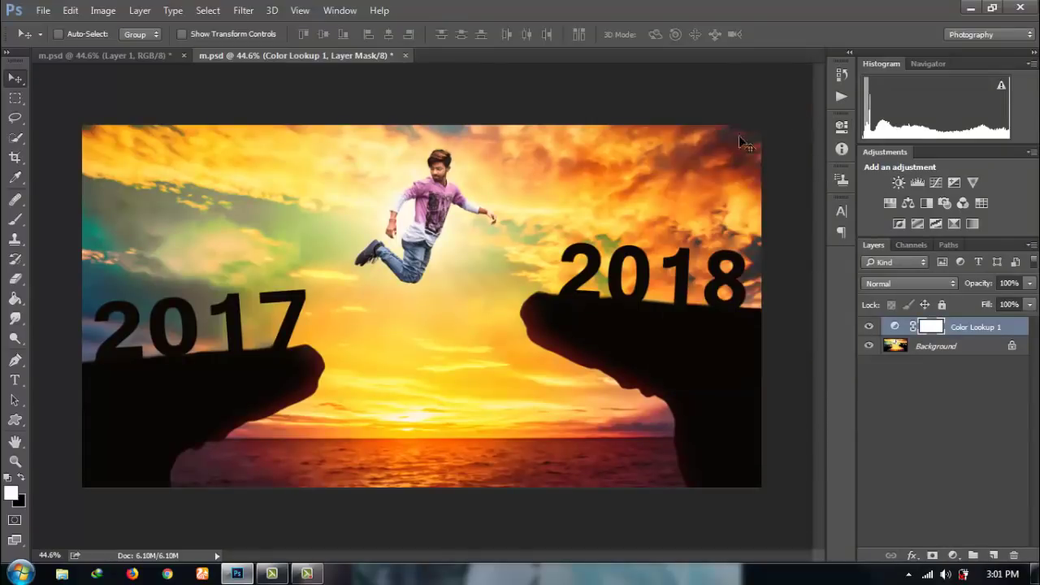
right_click(948, 351)
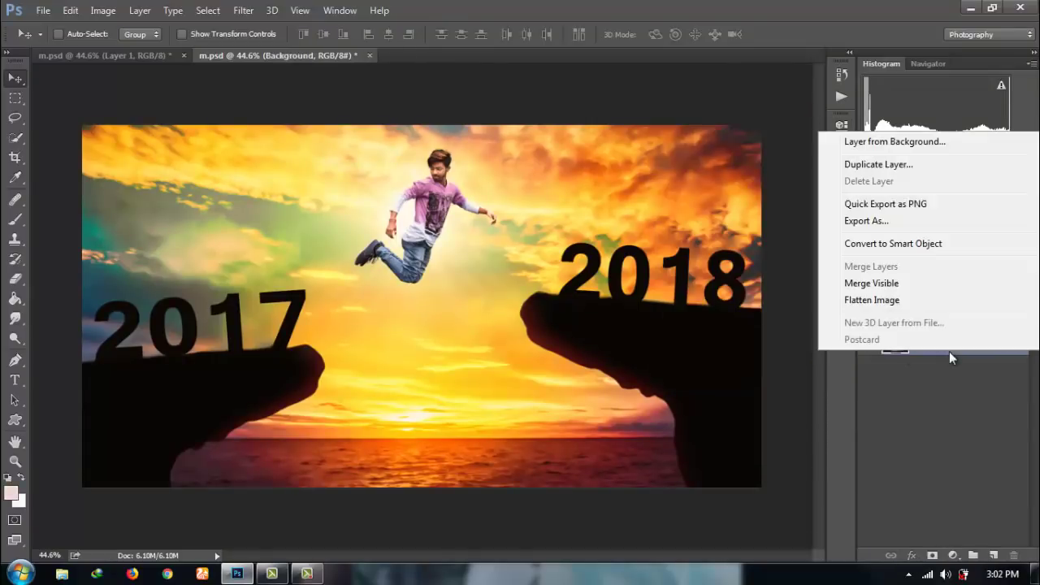
click(871, 282)
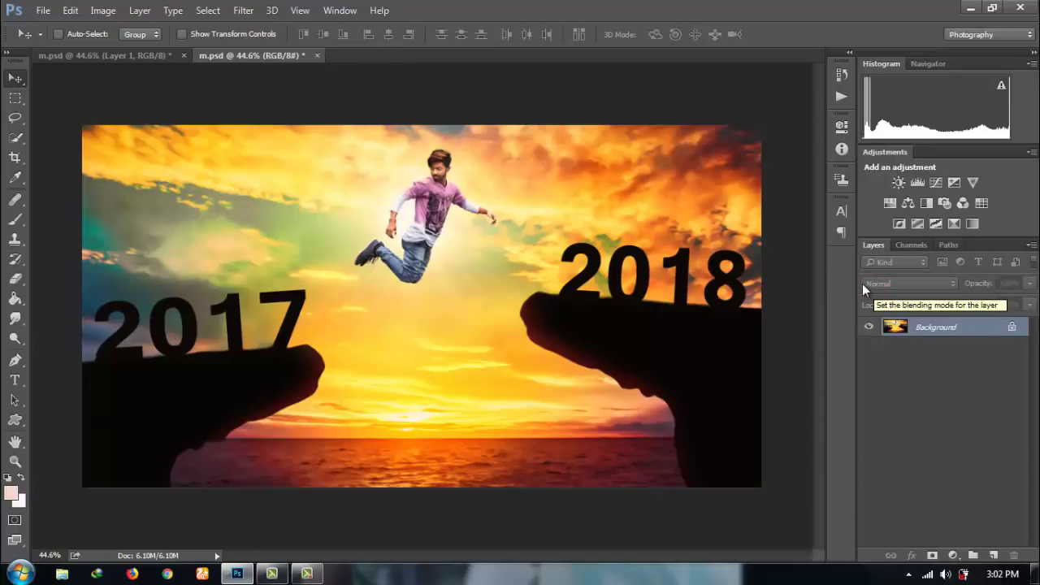
- Create a 72 pt text layer over the sea reading 'HAPPY NEW YEAR'
click(15, 379)
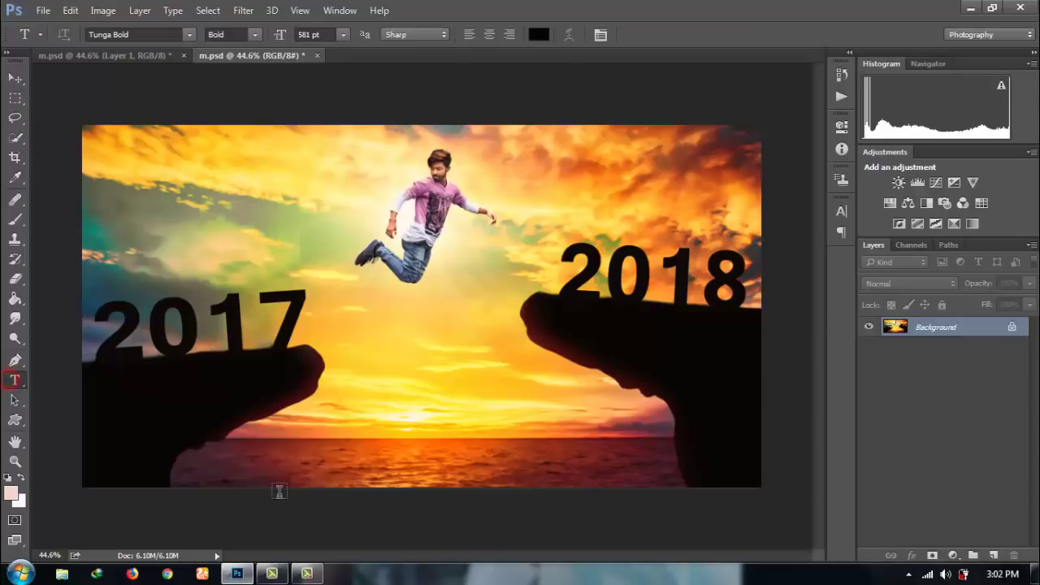
click(288, 471)
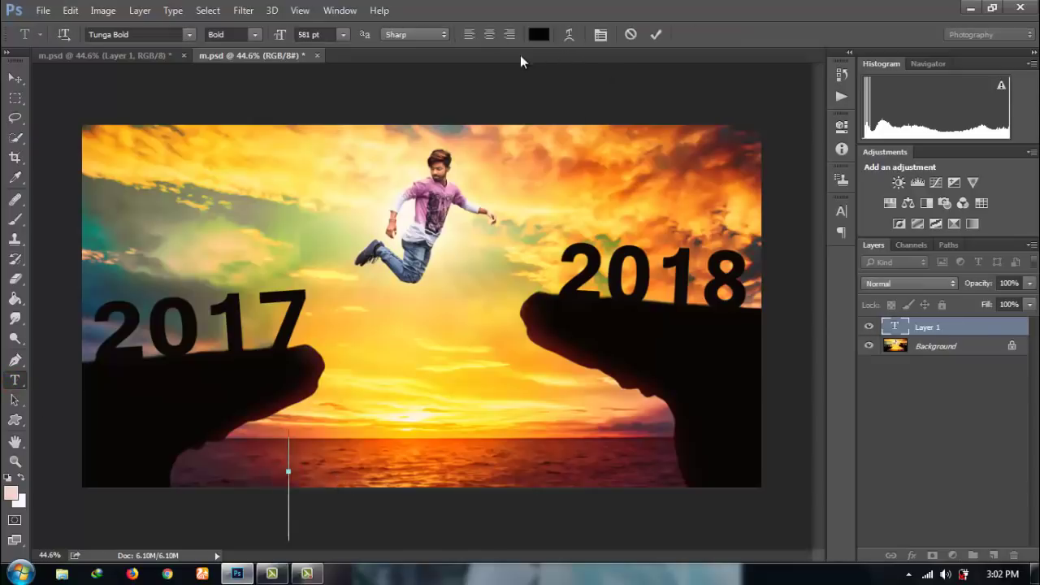
click(343, 35)
click(333, 292)
drag(414, 460, 431, 443)
text(HAPPY NEW YEAR)
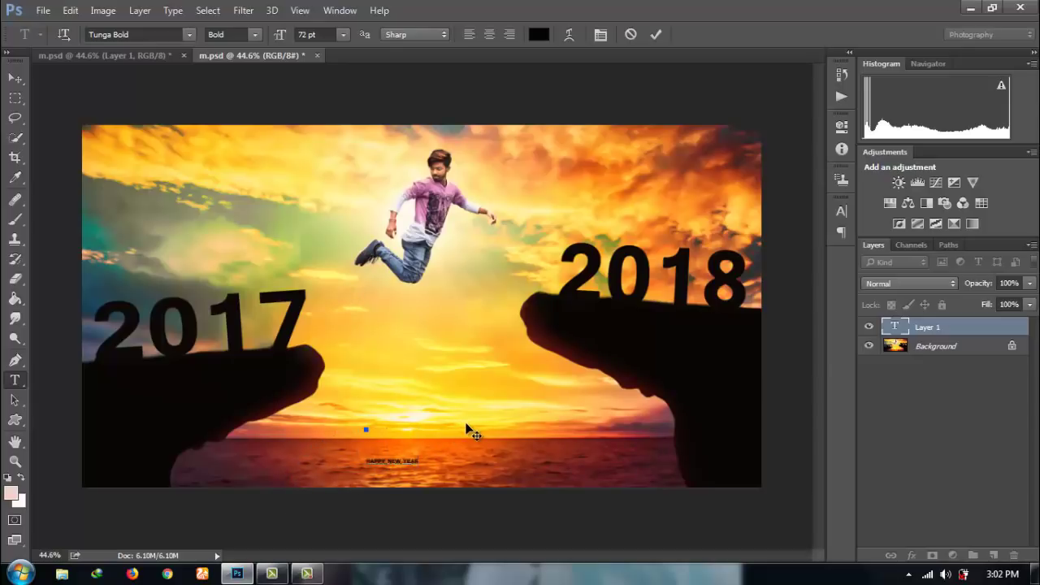
- Set the text to 95 pt, leading 148.01, tracking 1680, scales 26%/30%, and commit
drag(420, 461, 363, 458)
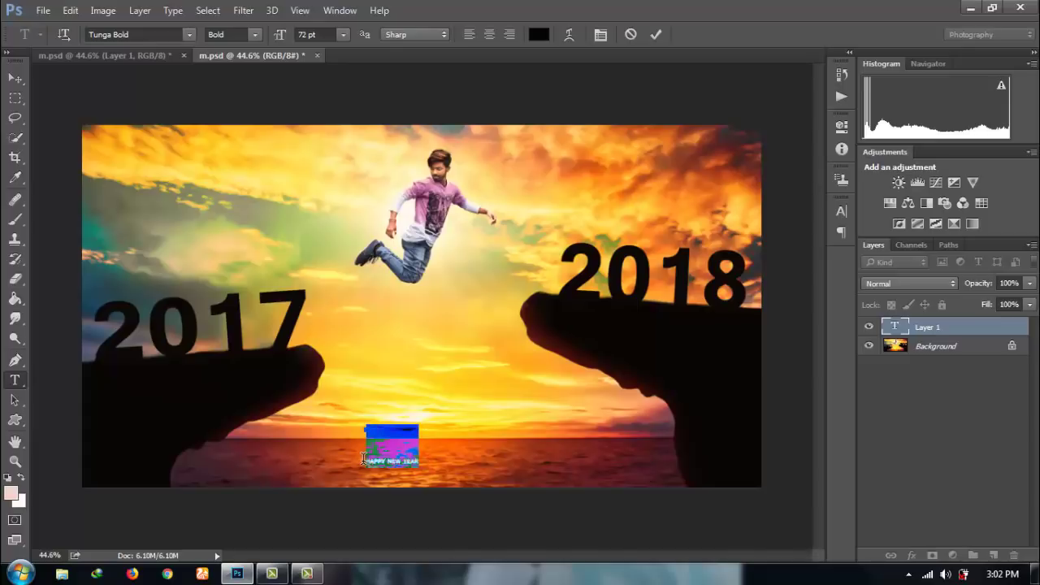
click(599, 34)
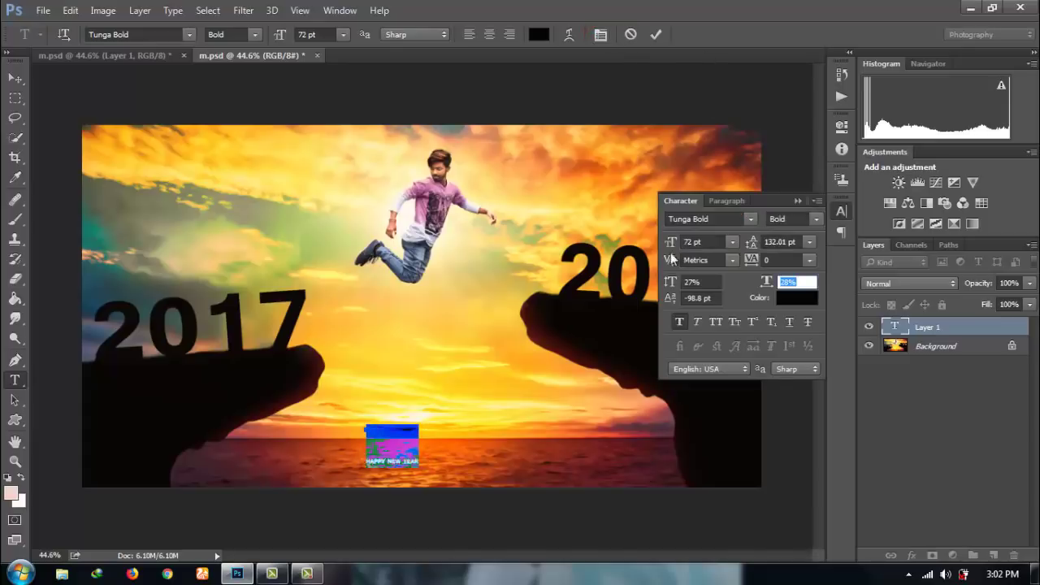
drag(668, 244, 687, 243)
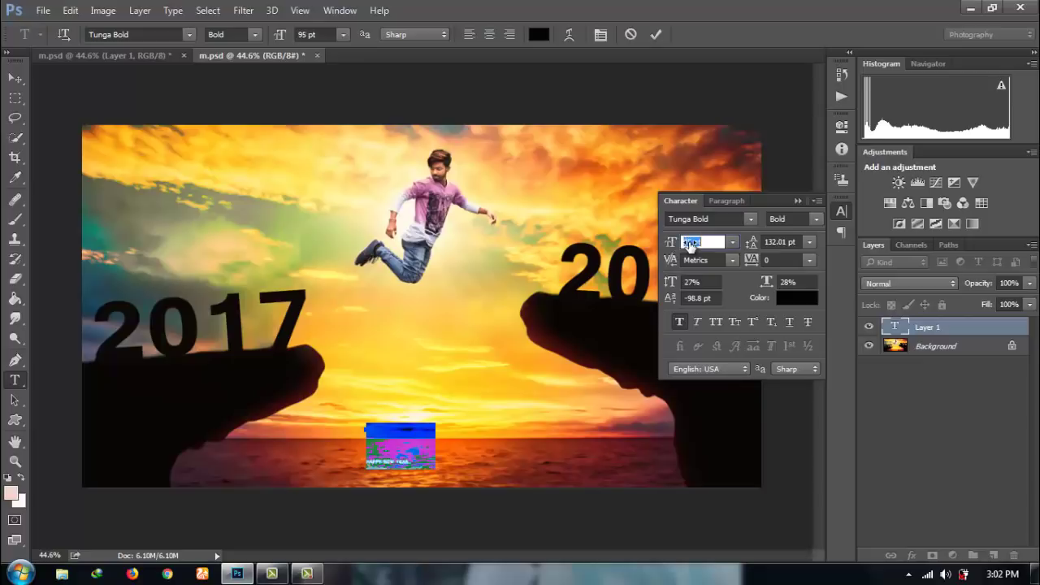
drag(755, 245, 767, 246)
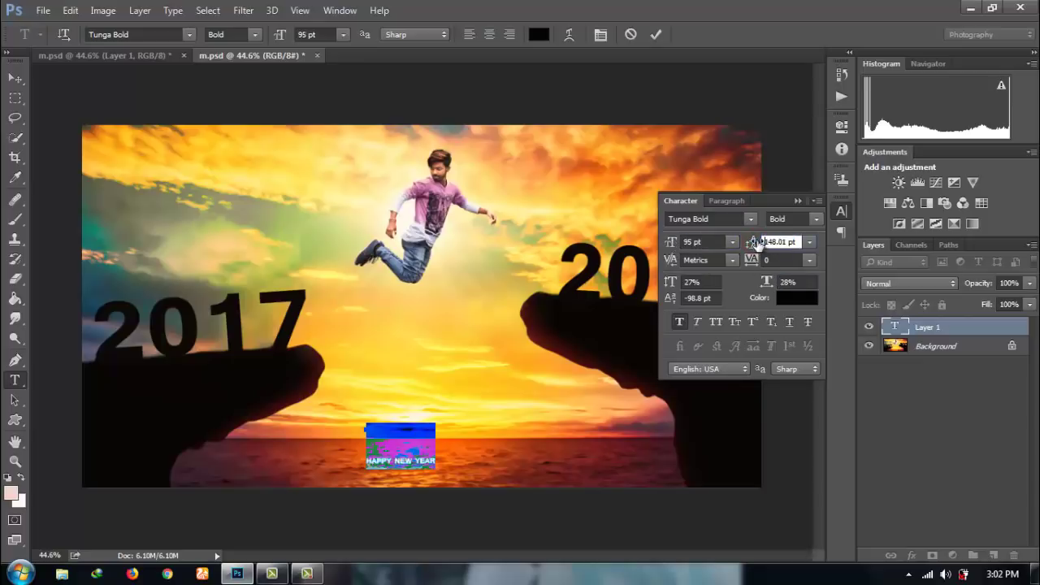
drag(670, 259, 814, 260)
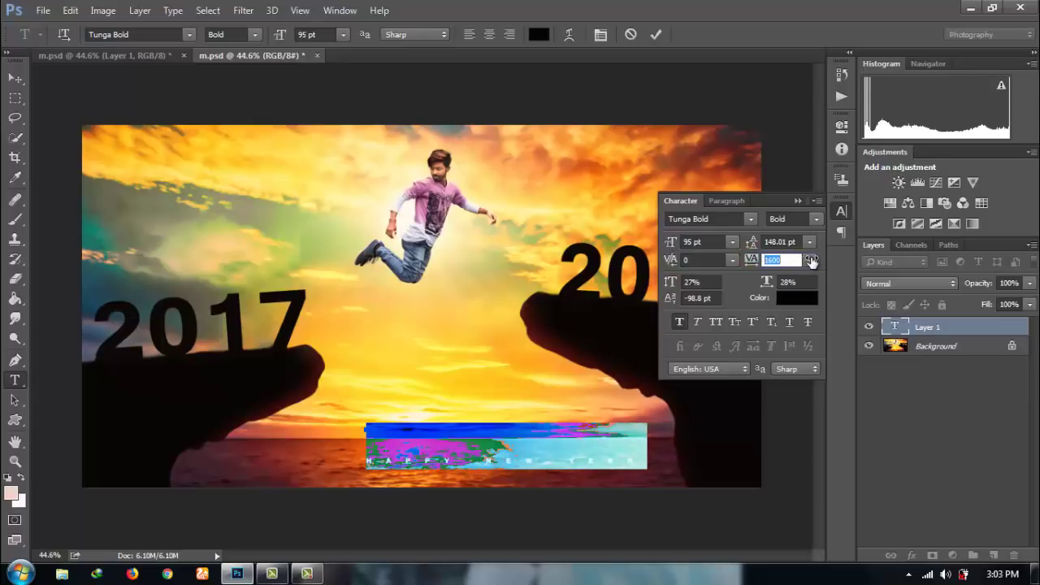
key(Tab)
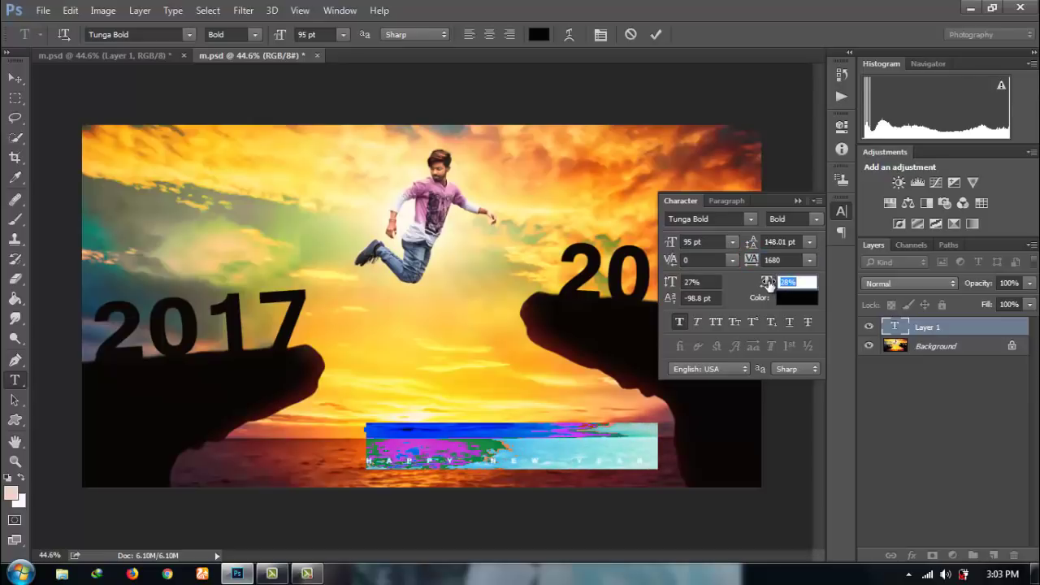
drag(768, 285, 767, 282)
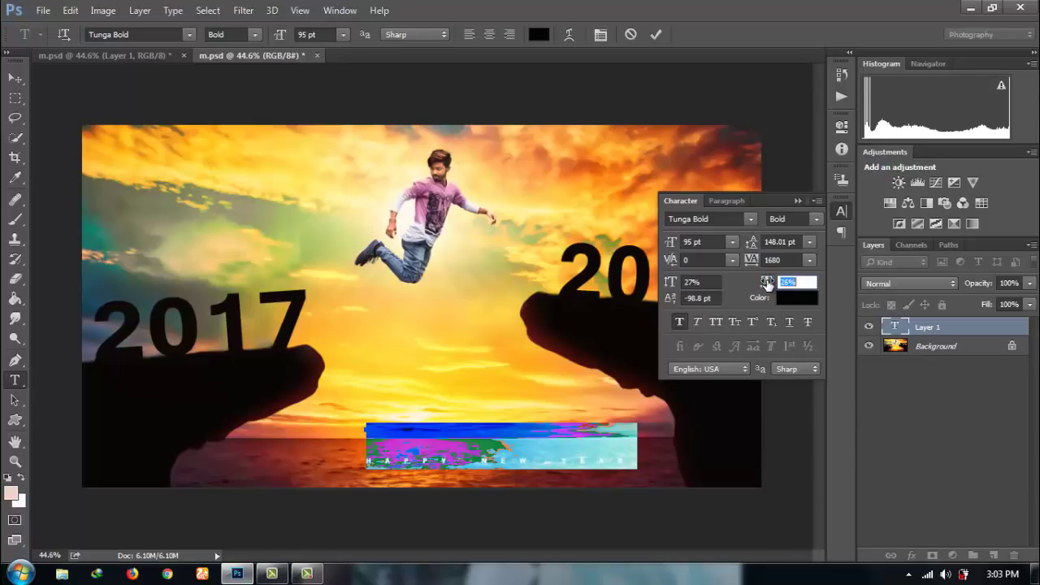
drag(669, 286, 679, 299)
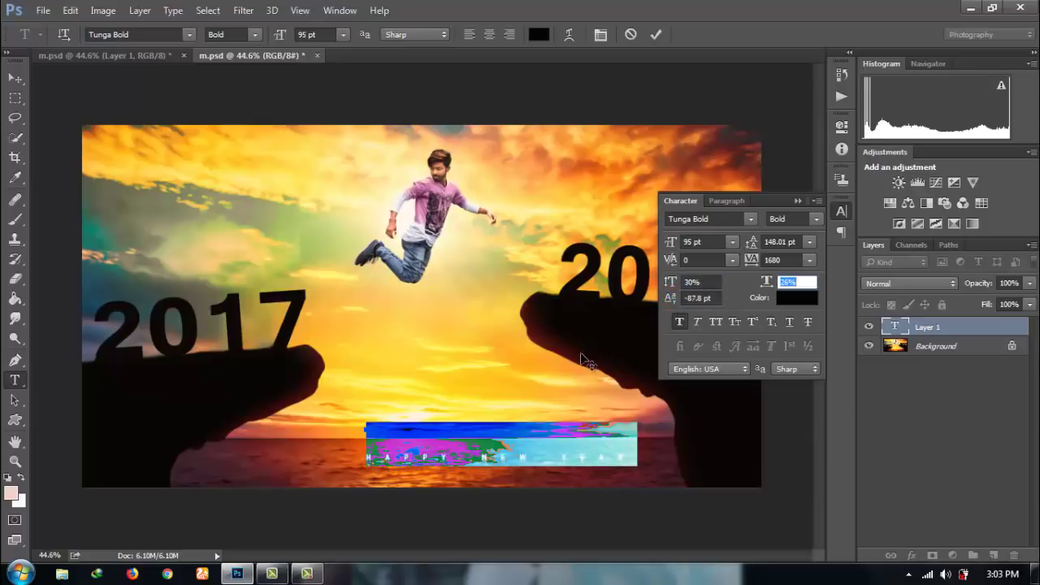
click(655, 34)
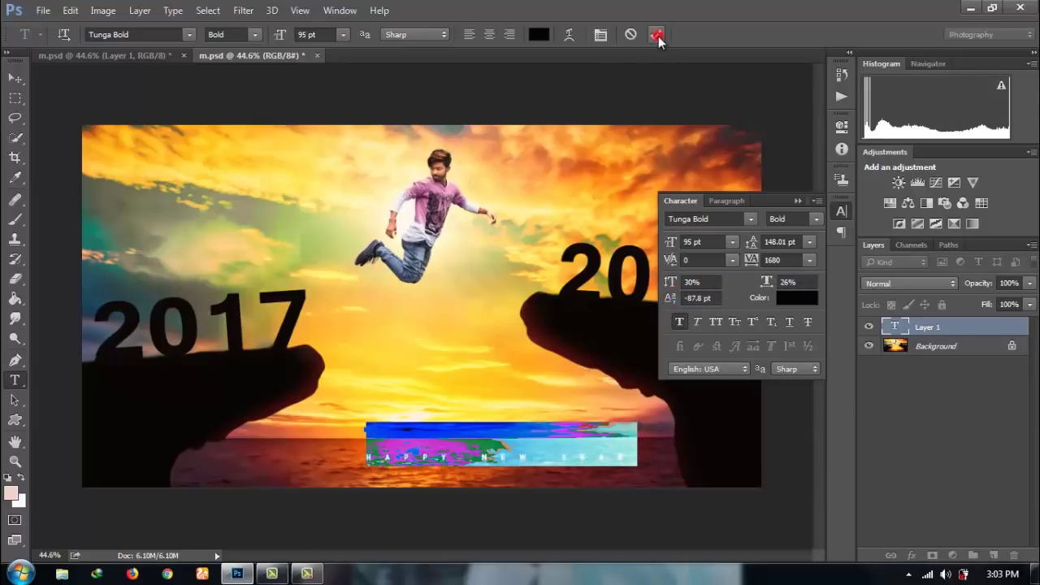
- Move the HAPPY NEW YEAR text to sit just above the sea horizon
click(14, 78)
mouse_move(547, 465)
mouse_down()
mouse_move(492, 482)
mouse_move(469, 192)
mouse_move(480, 142)
mouse_up()
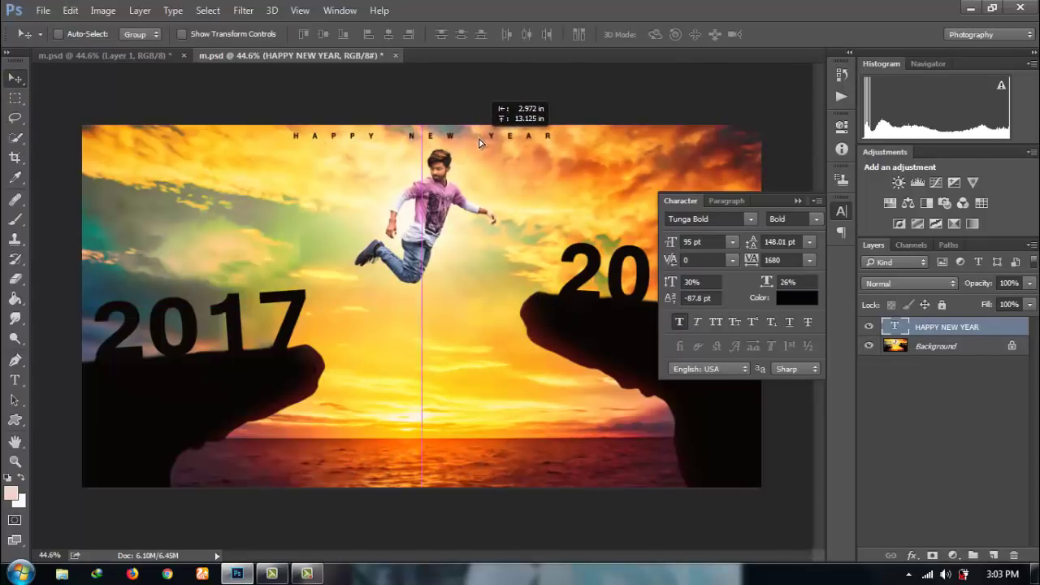
drag(479, 143, 485, 441)
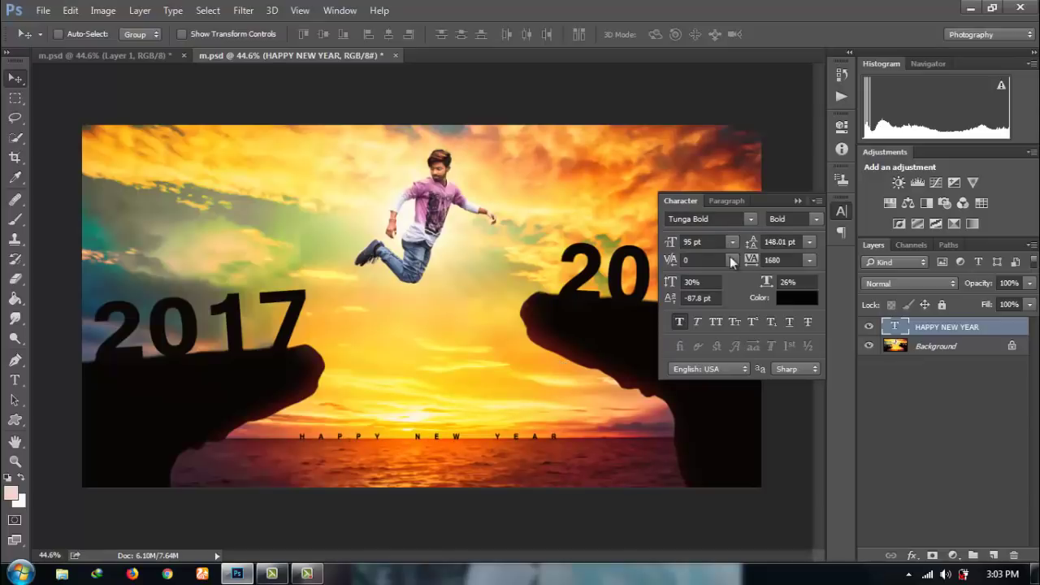
- Flatten the image into a single Background layer and zoom in on it
click(798, 203)
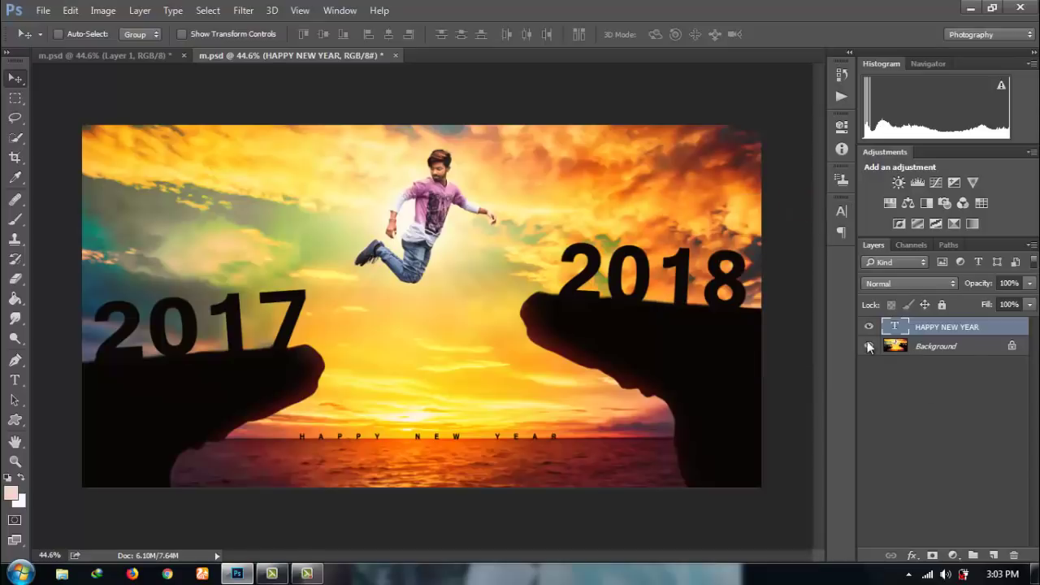
right_click(945, 345)
click(869, 291)
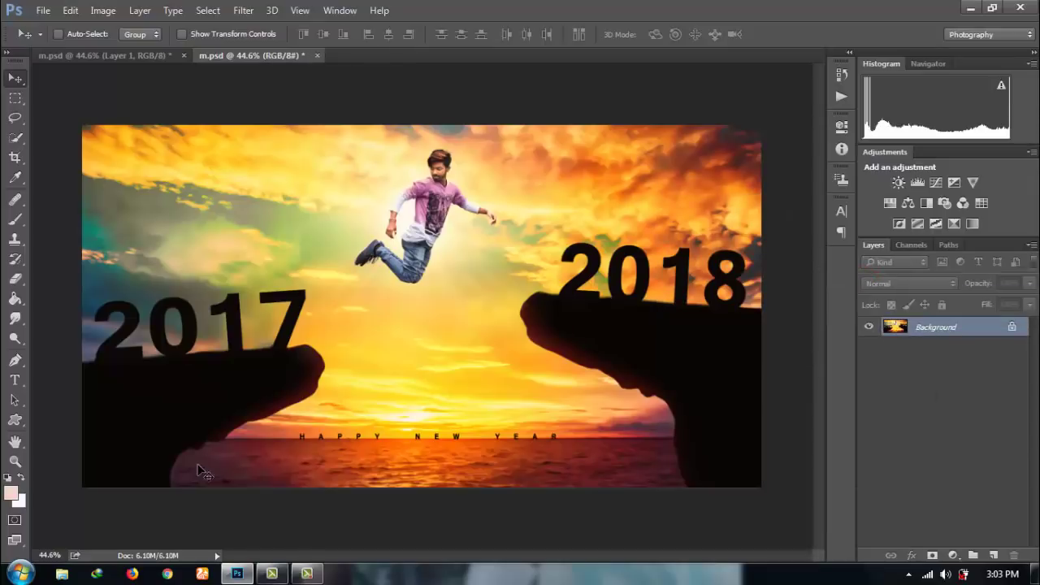
click(15, 461)
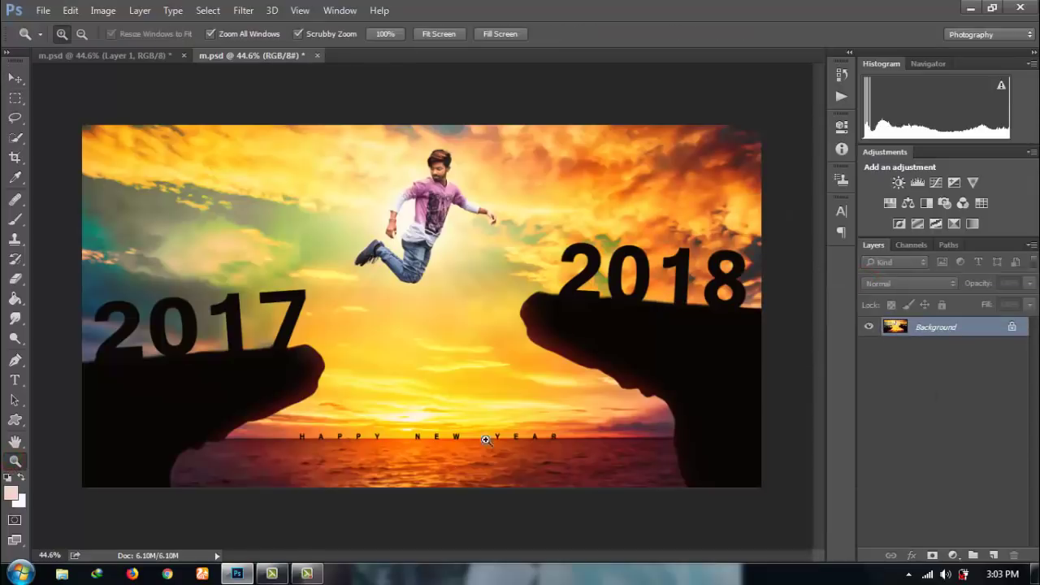
click(570, 437)
mouse_move(572, 438)
mouse_down()
mouse_move(588, 439)
mouse_move(569, 435)
mouse_up()
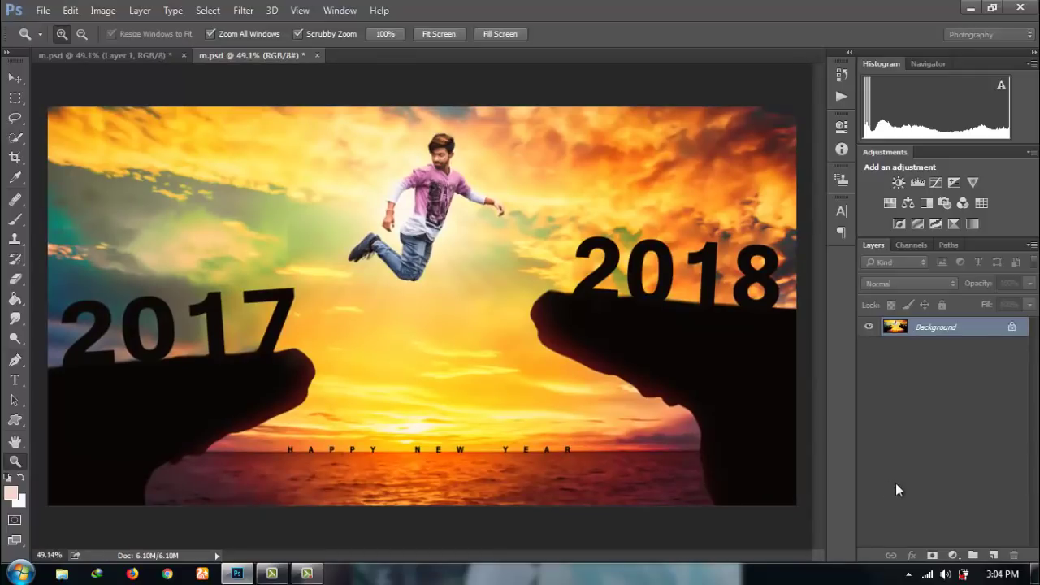